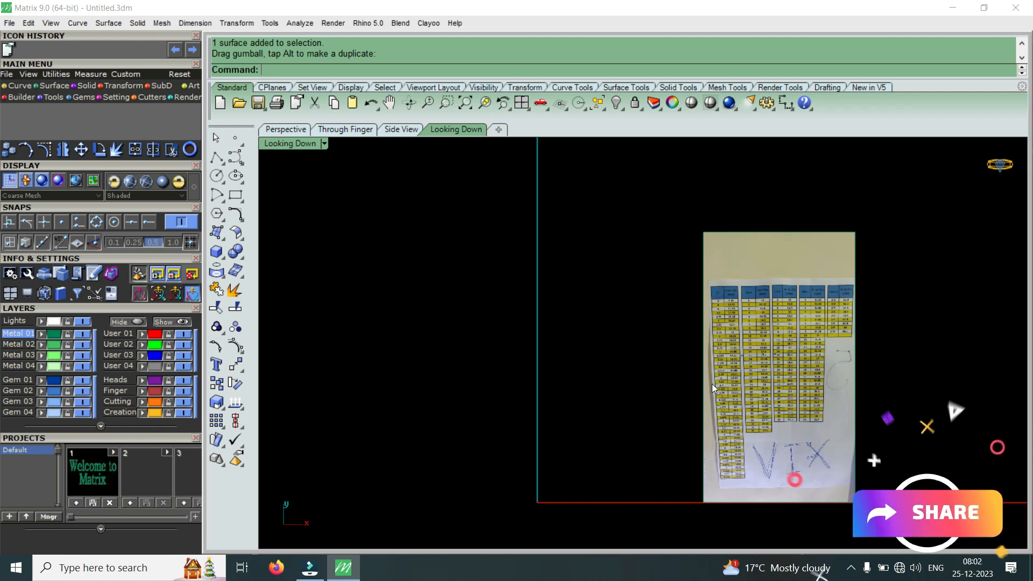
Step: Show all four viewports and open the Ring Rail tool with its size settings in view
scroll(673, 350, down, 3)
scroll(699, 346, up, 3)
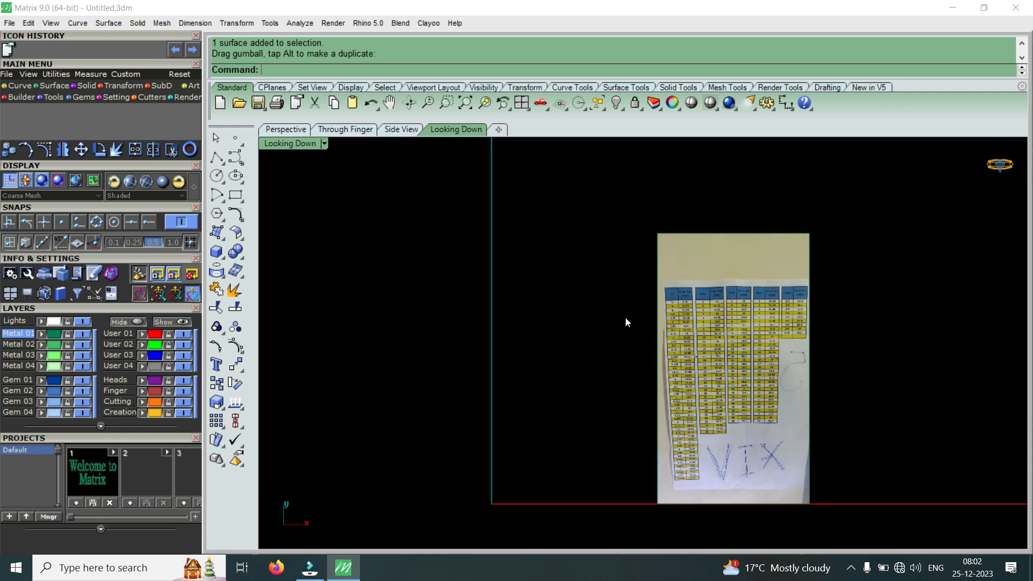
scroll(663, 280, down, 4)
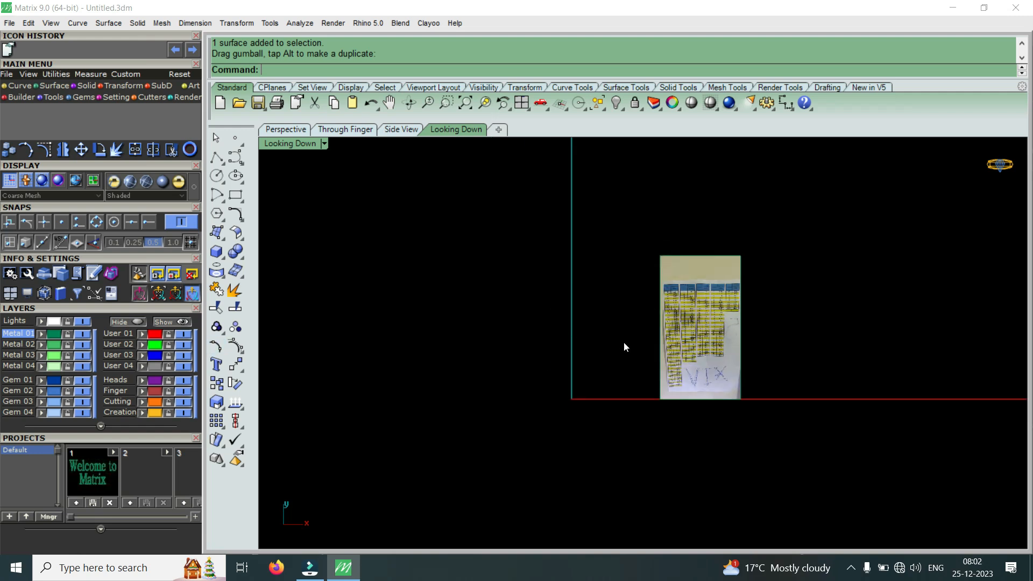
double_click(296, 143)
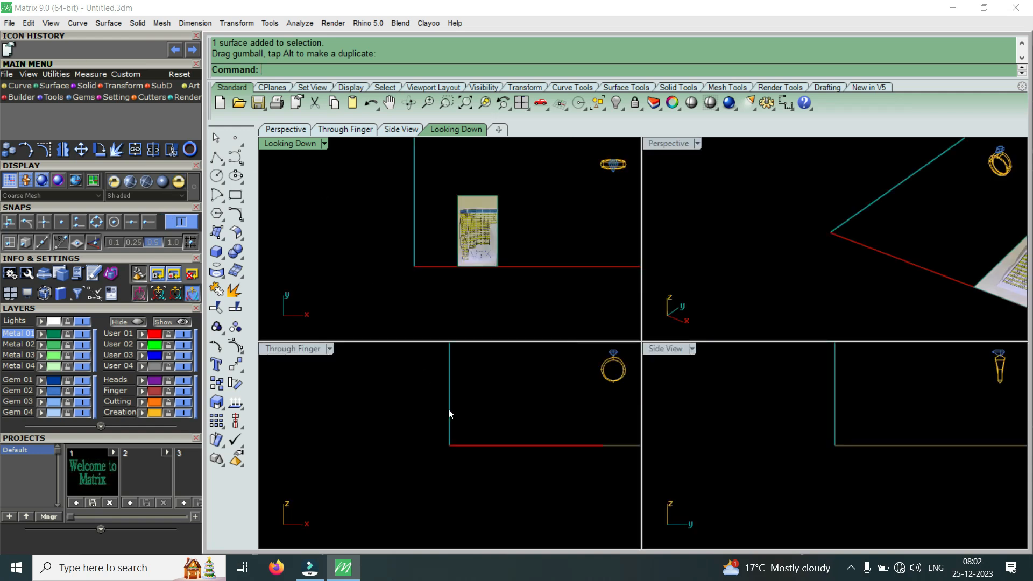
click(189, 155)
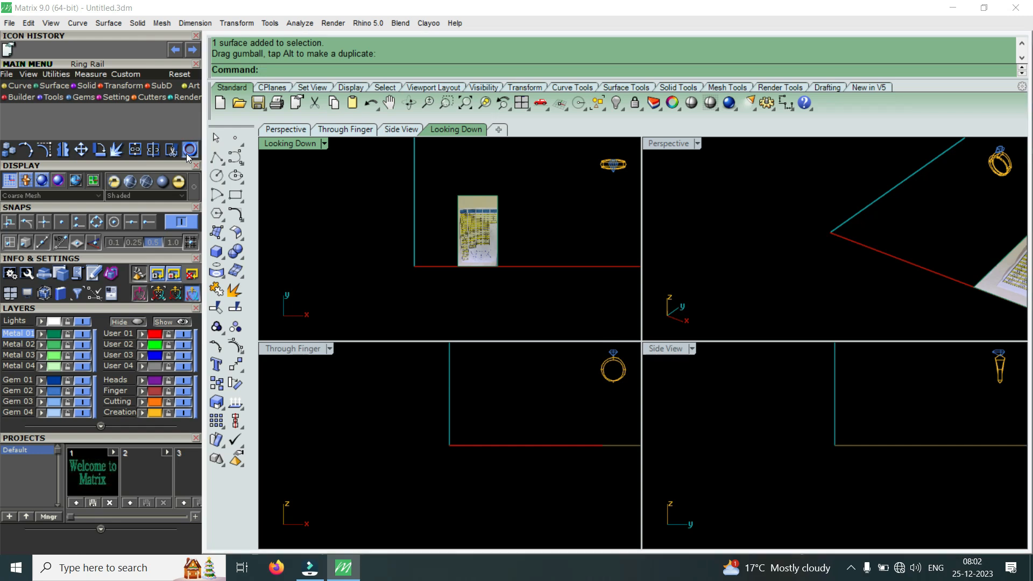
drag(145, 437, 146, 286)
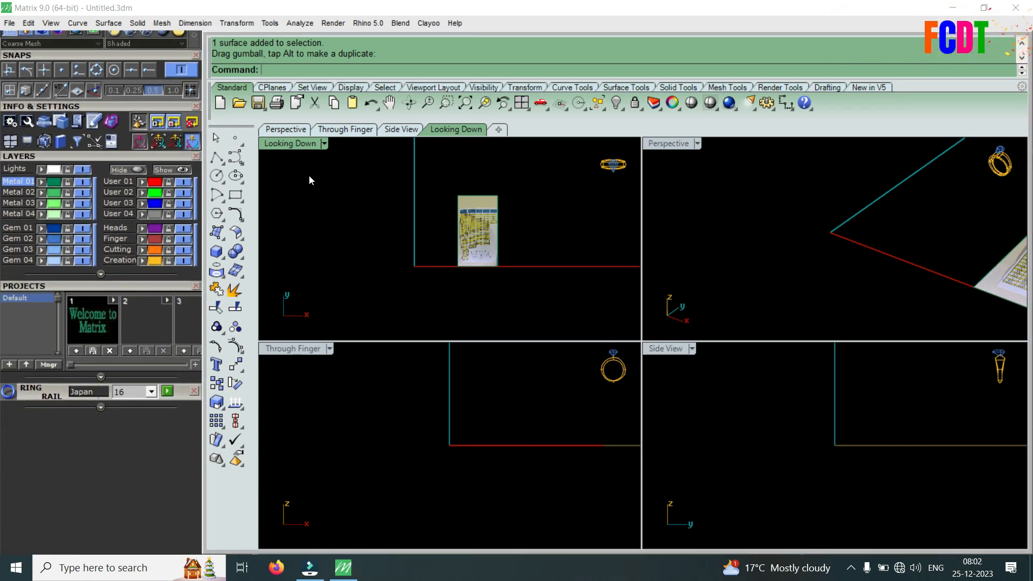
Step: Examine the ring size chart in the Looking Down view, comparing inner diameters across the US, Steel, PNB, Plastic and Bangle columns
double_click(303, 148)
scroll(660, 312, up, 5)
scroll(688, 244, up, 1)
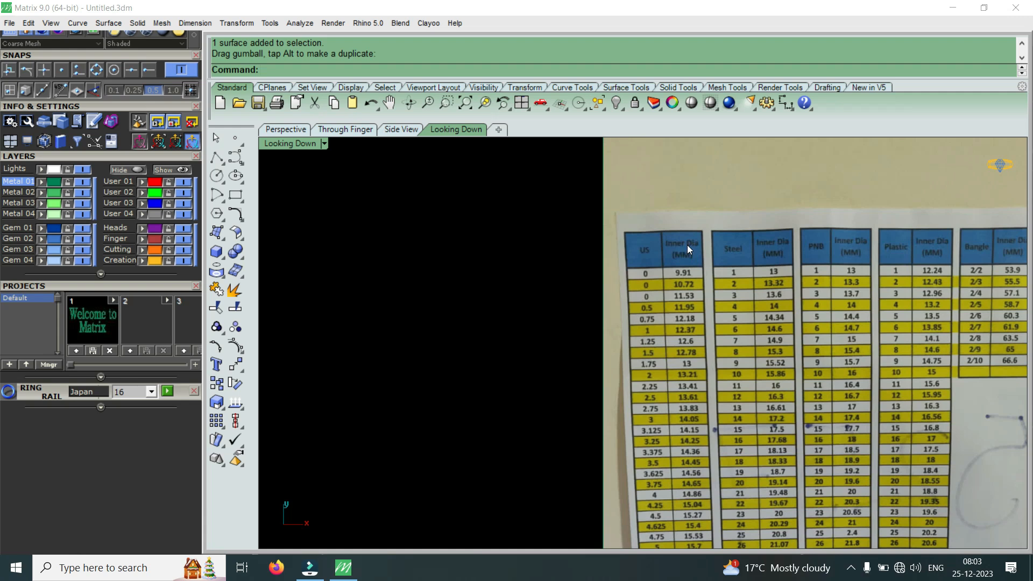
scroll(683, 249, down, 4)
scroll(673, 249, up, 5)
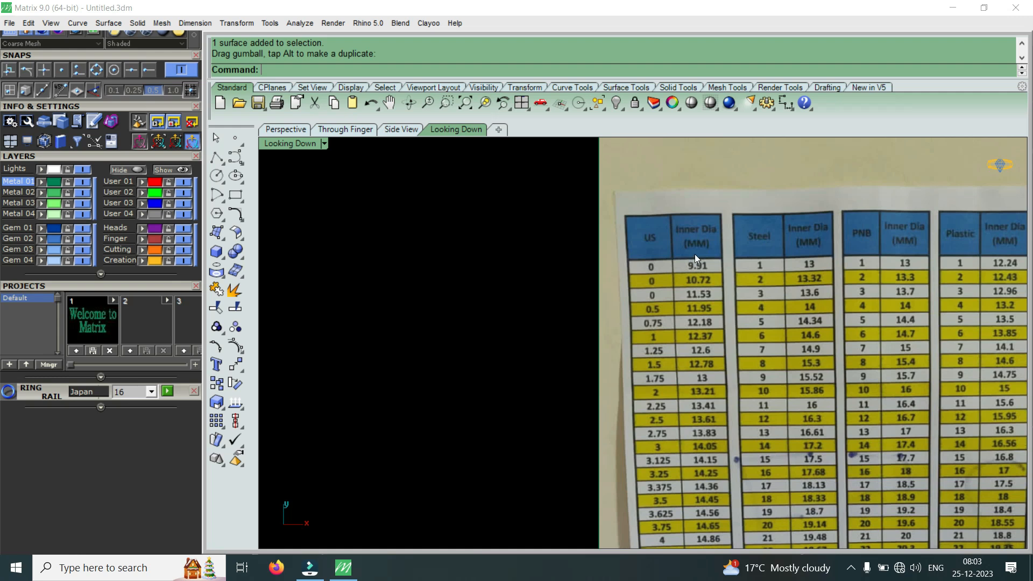
scroll(694, 257, down, 5)
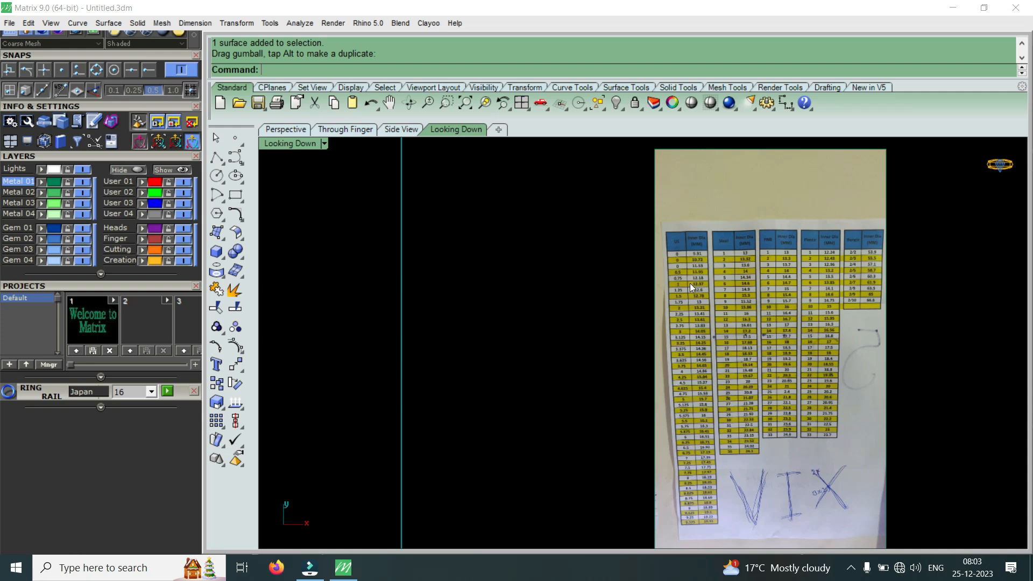
scroll(691, 254, up, 5)
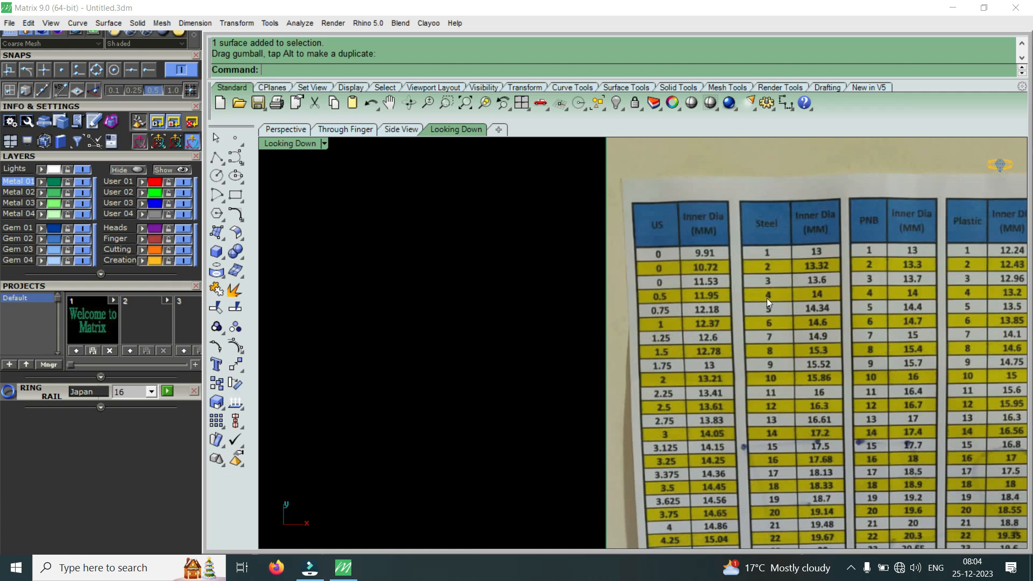
scroll(769, 302, down, 3)
scroll(707, 394, up, 1)
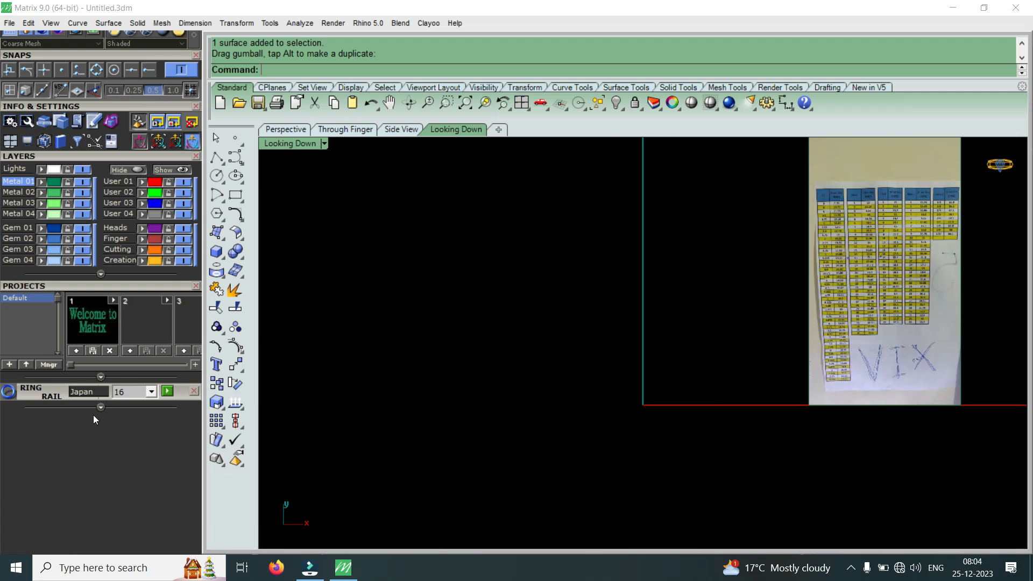
Step: Create a ring rail in Japan size 20 and show it in the four-viewport layout
click(152, 392)
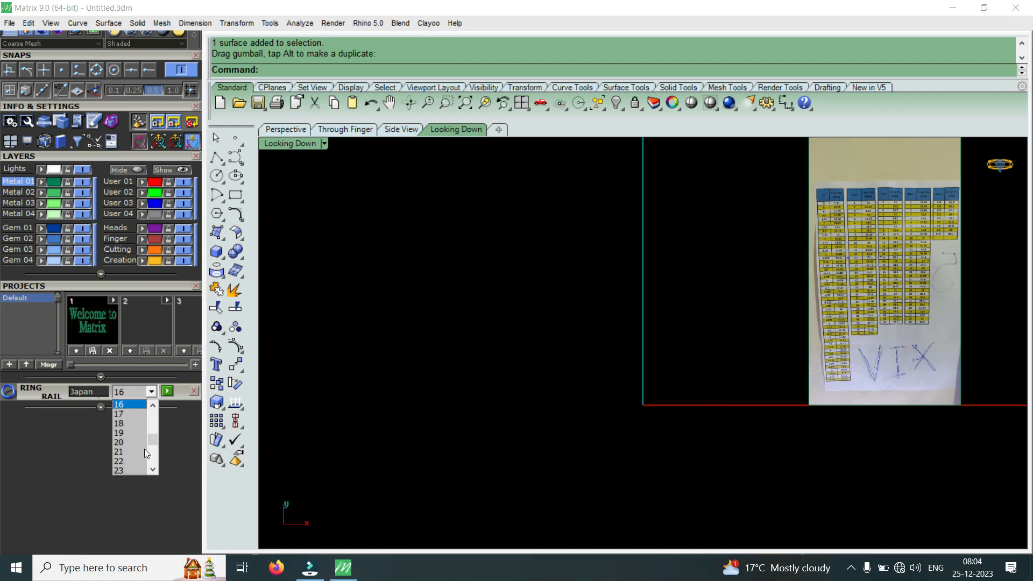
click(127, 442)
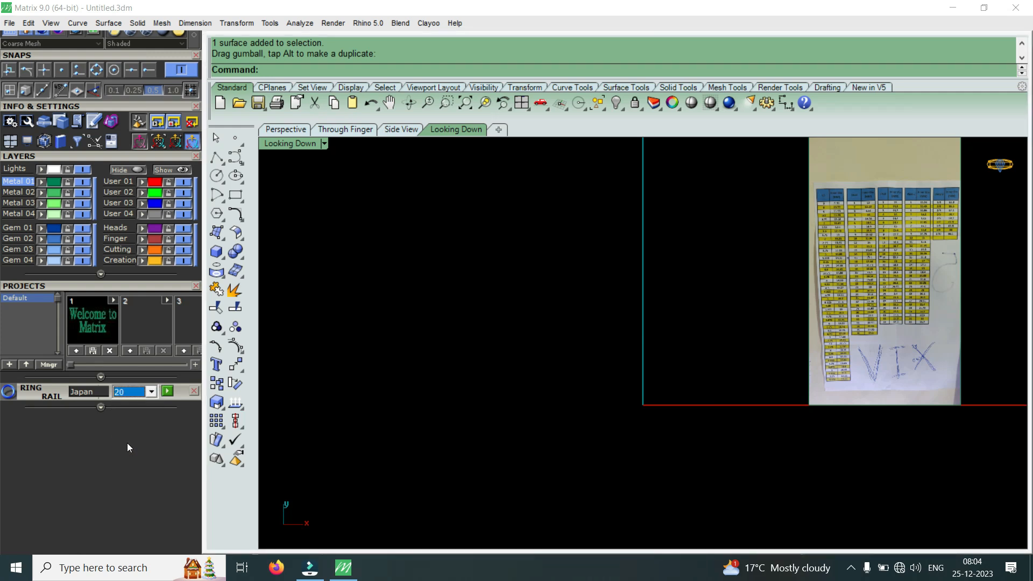
click(167, 392)
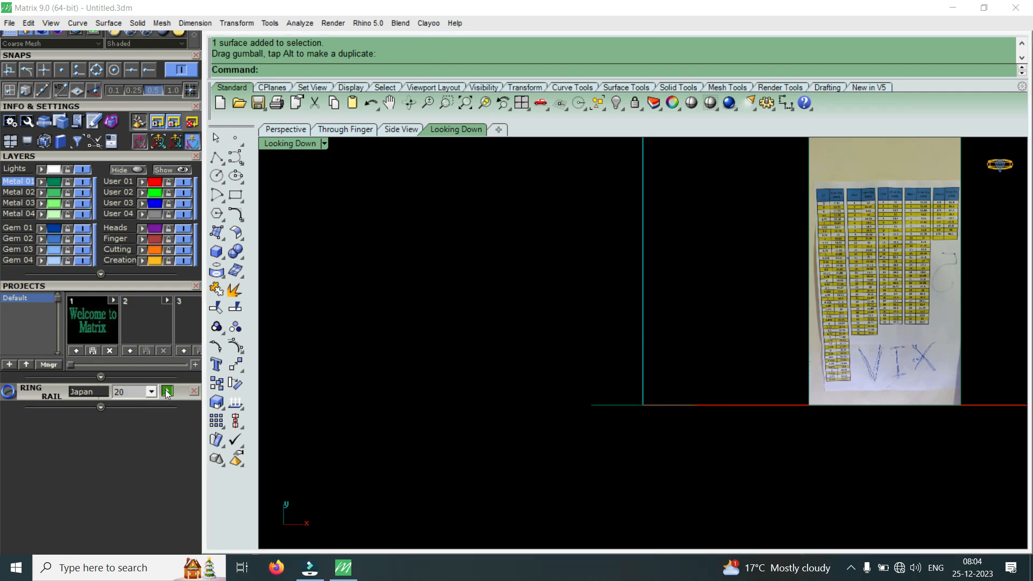
double_click(314, 144)
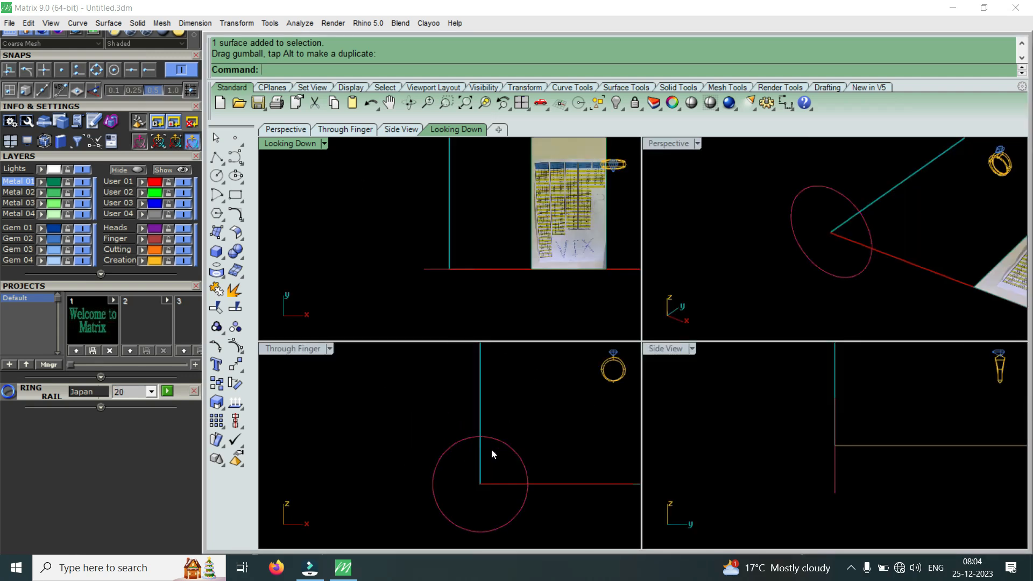
Step: Offset the finger rail circle outward by 2 mm in the Through Finger view
click(451, 448)
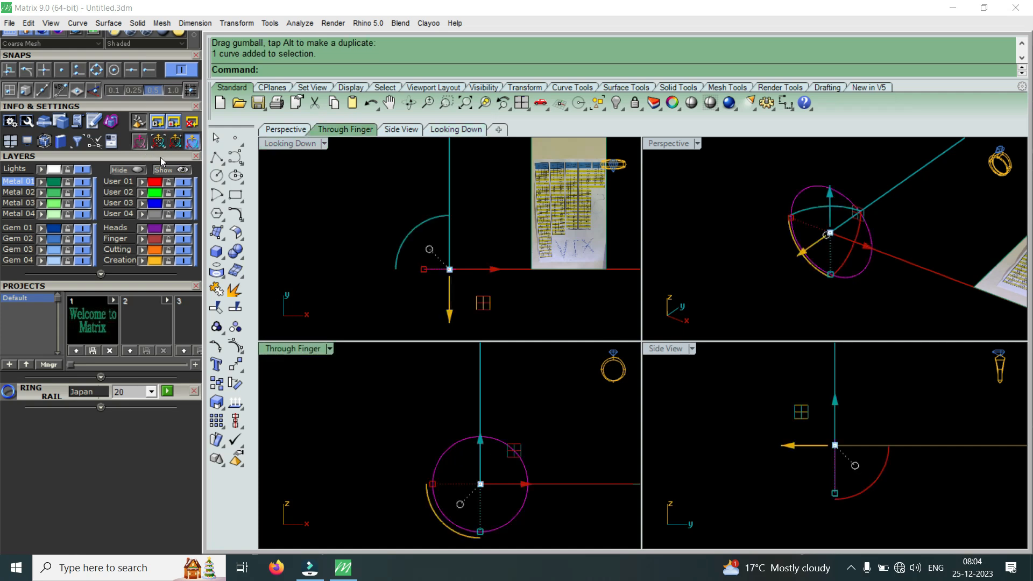
drag(163, 158, 142, 316)
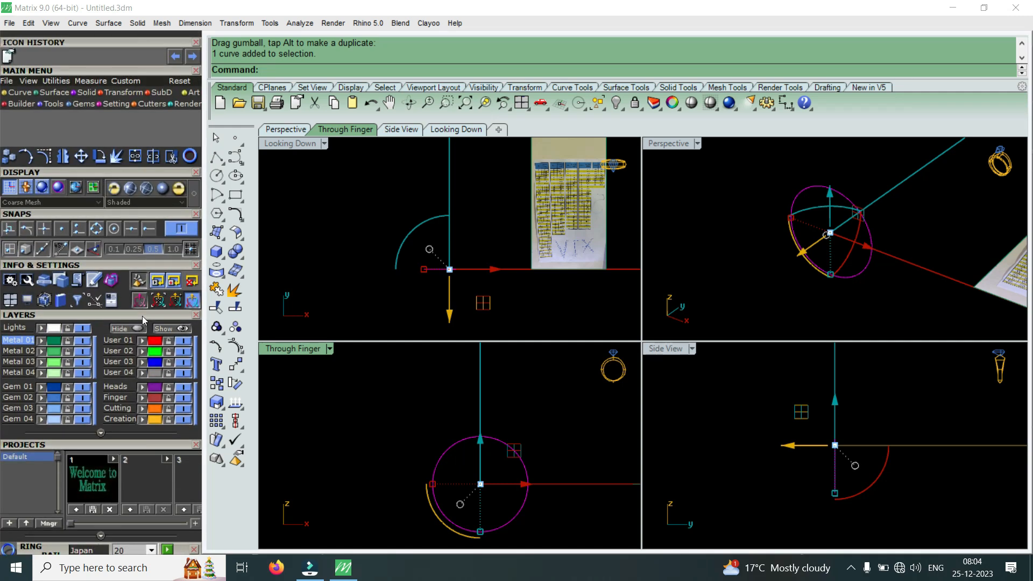
click(15, 93)
click(135, 138)
scroll(440, 433, up, 2)
click(438, 433)
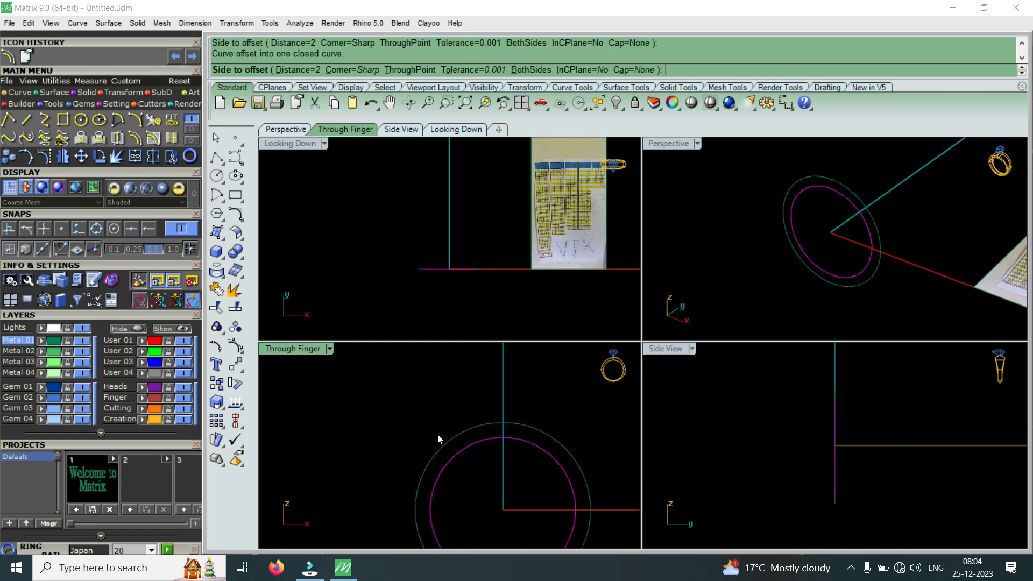
Step: Move the outer offset circle slightly upward in the Through Finger view so the band is thicker on top
scroll(465, 412, down, 2)
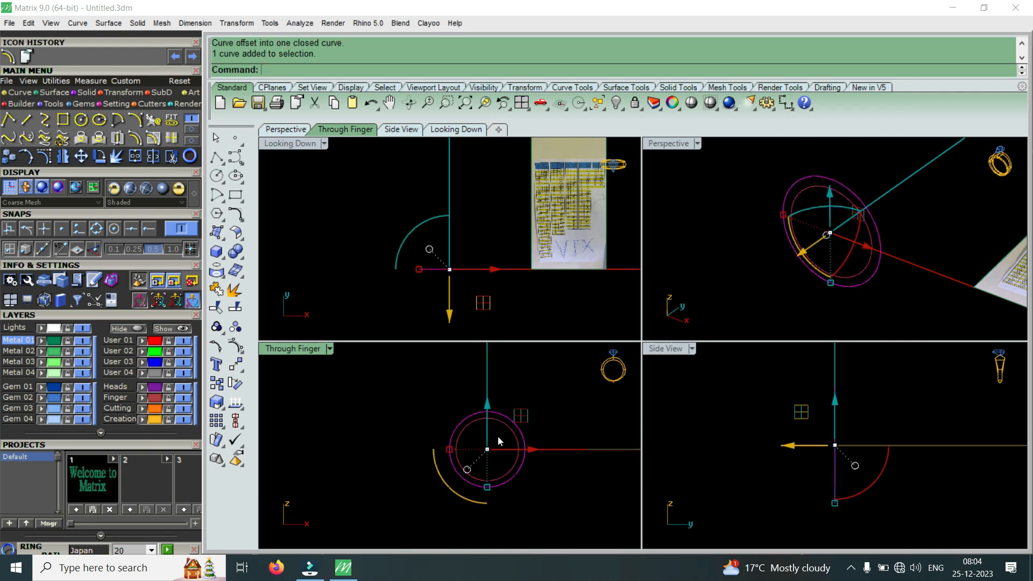
scroll(491, 416, up, 2)
drag(480, 410, 496, 404)
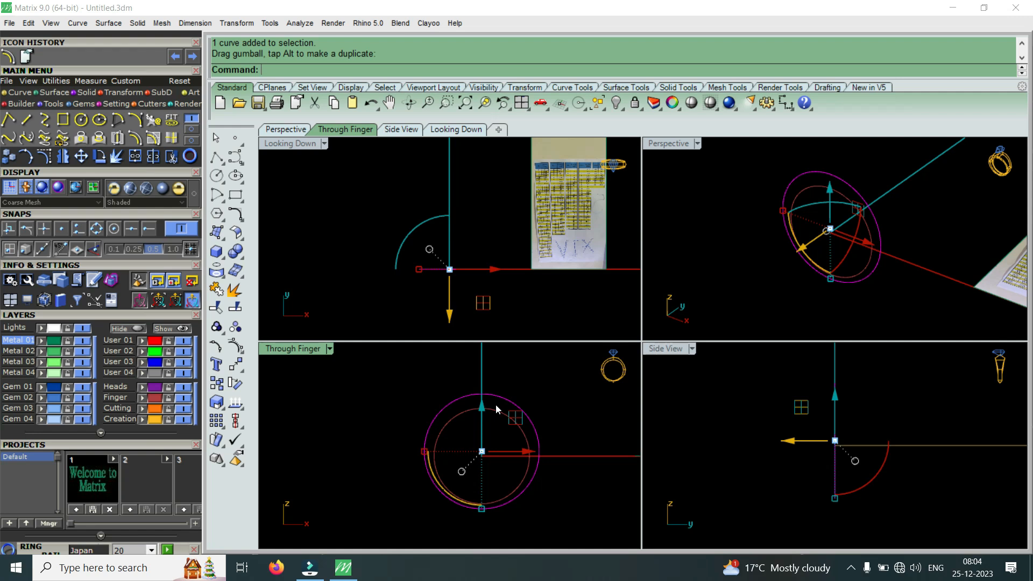
Step: Extrude the inner and outer circles together as a solid ring band, 2 mm to both sides
scroll(512, 398, up, 1)
drag(537, 378, 492, 435)
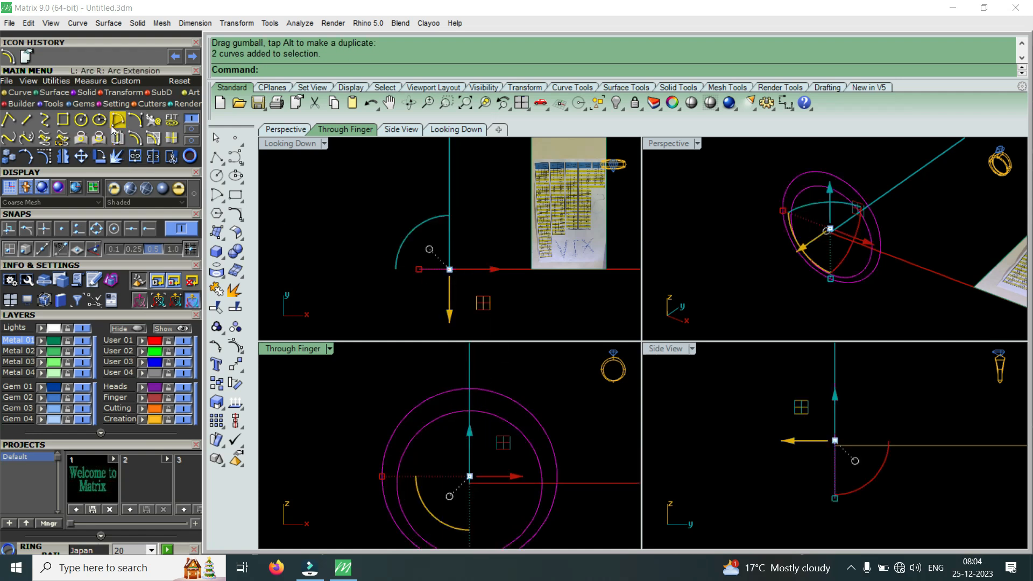
click(86, 93)
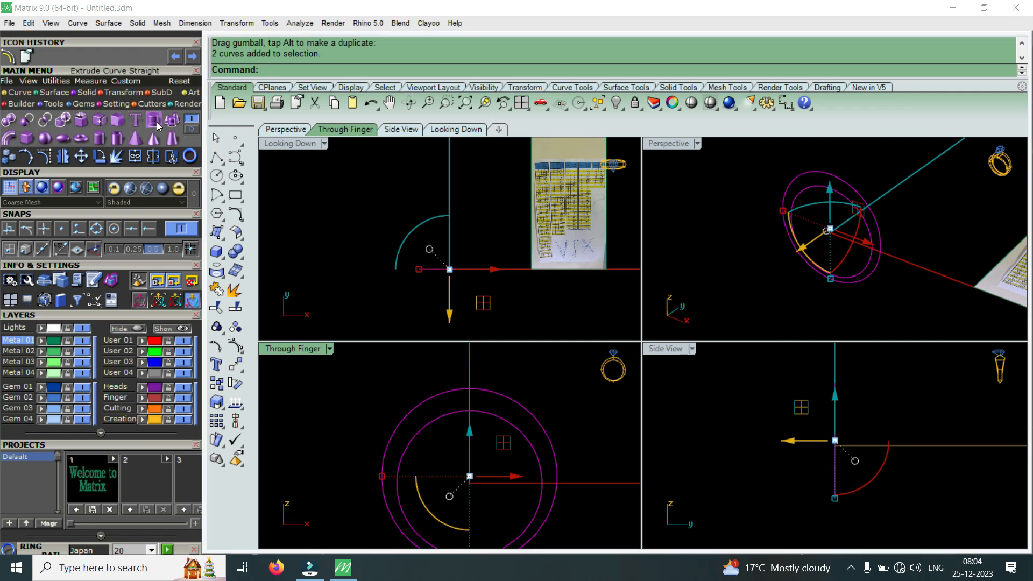
click(154, 122)
scroll(428, 265, up, 4)
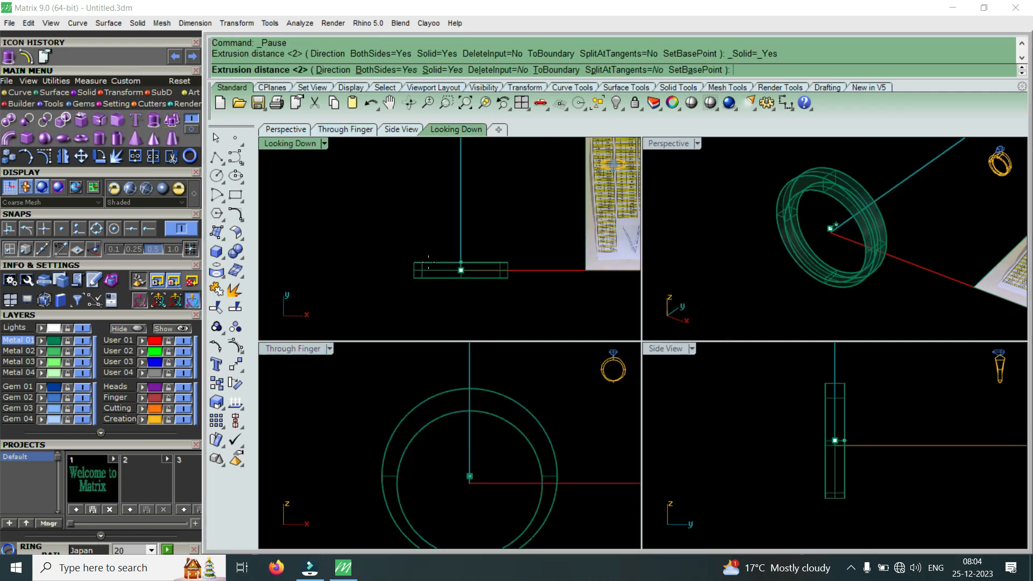
text(2)
key(Return)
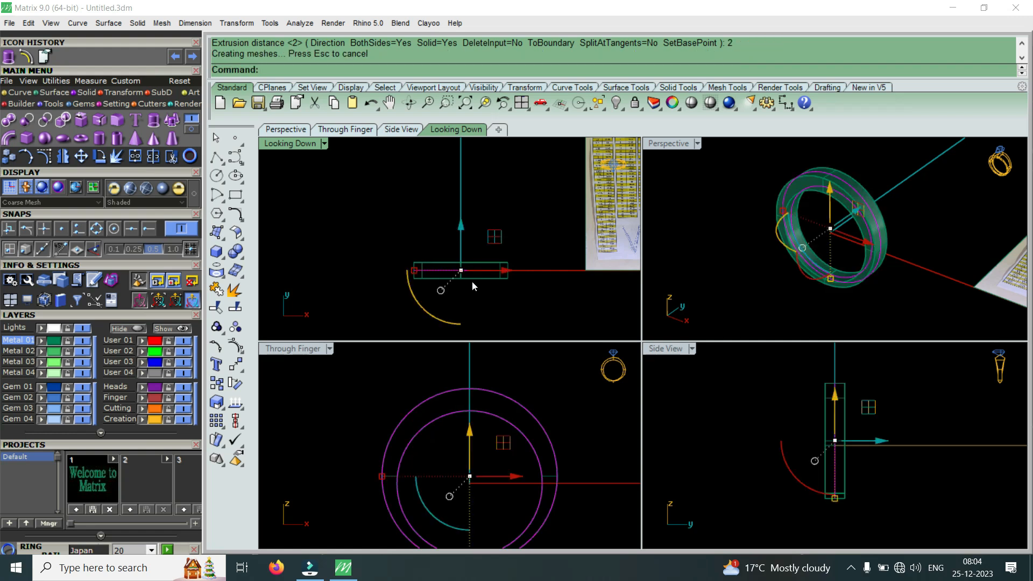
click(550, 293)
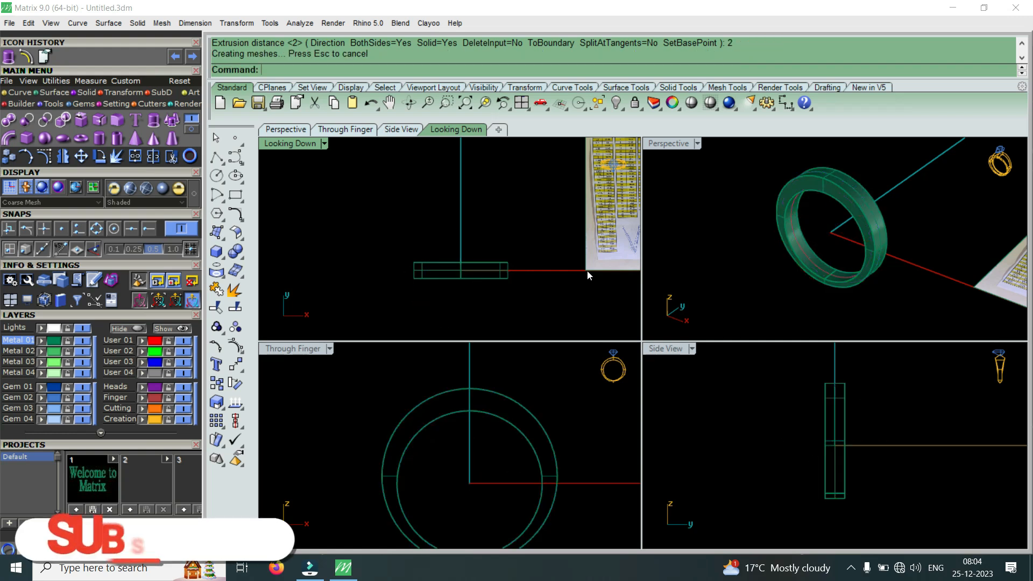
Step: Delete the leftover outer offset curve and assign the solid ring band to the Metal 02 layer
right_drag(810, 216, 857, 186)
click(860, 185)
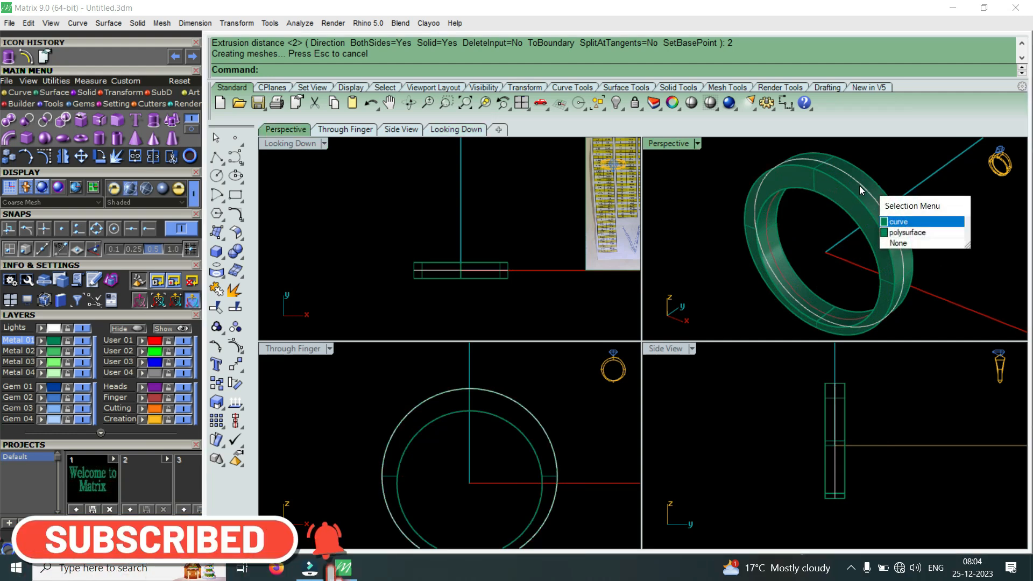
key(Delete)
click(860, 186)
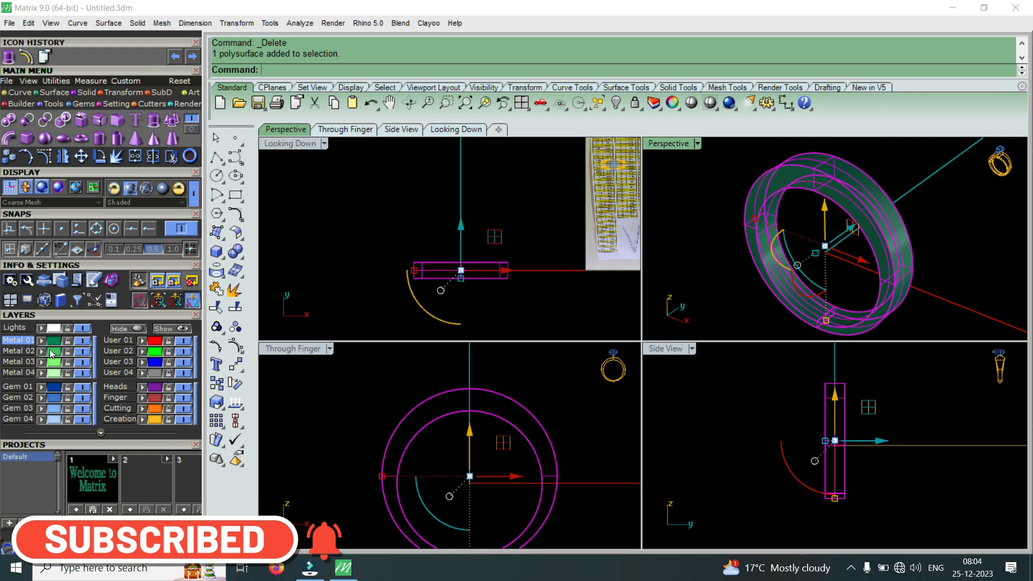
click(41, 353)
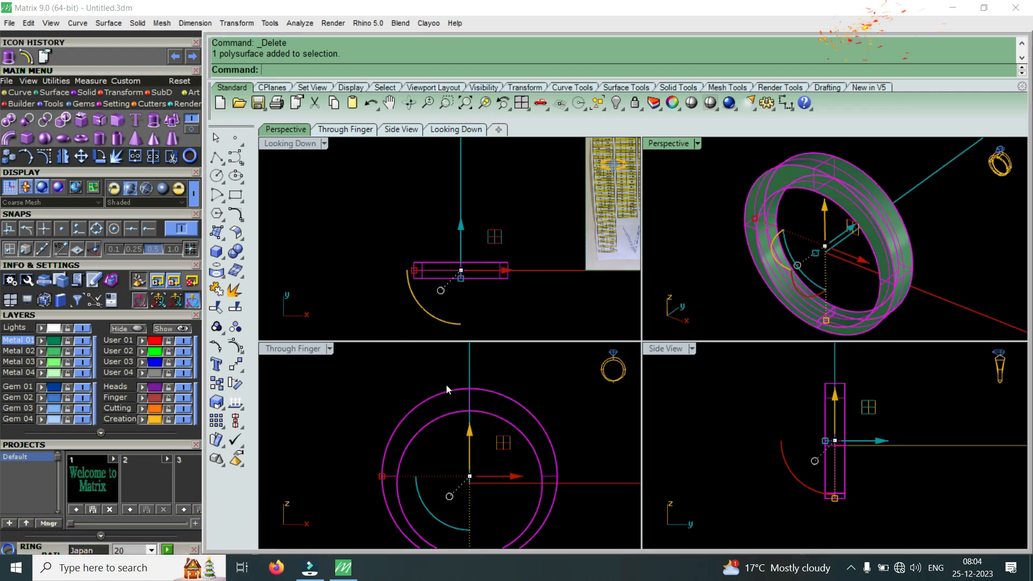
key(Escape)
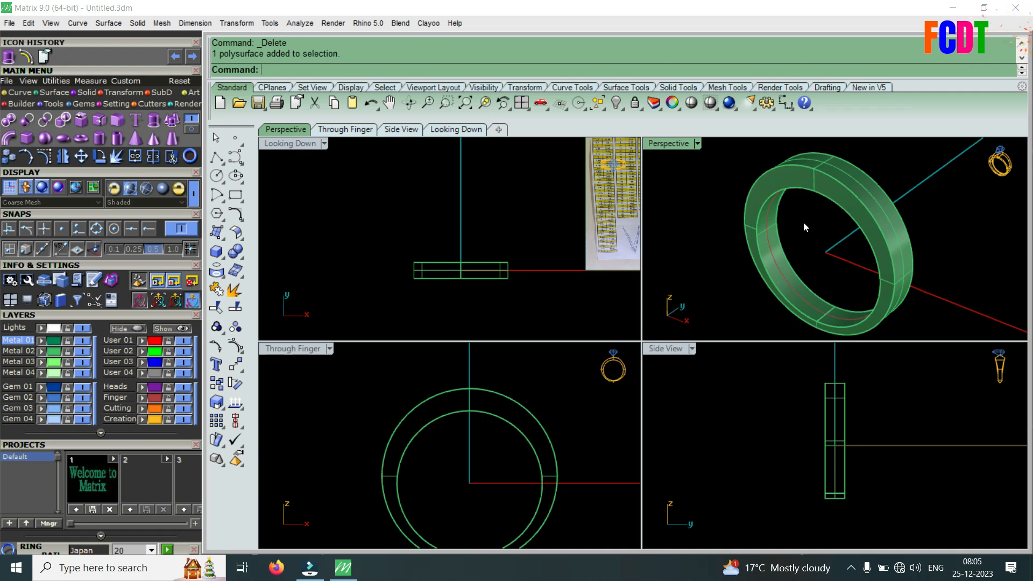
Step: Open the Ring Resizer tool and bring its angle, radius and output size settings into view
scroll(787, 223, up, 3)
scroll(771, 224, down, 3)
scroll(495, 409, down, 5)
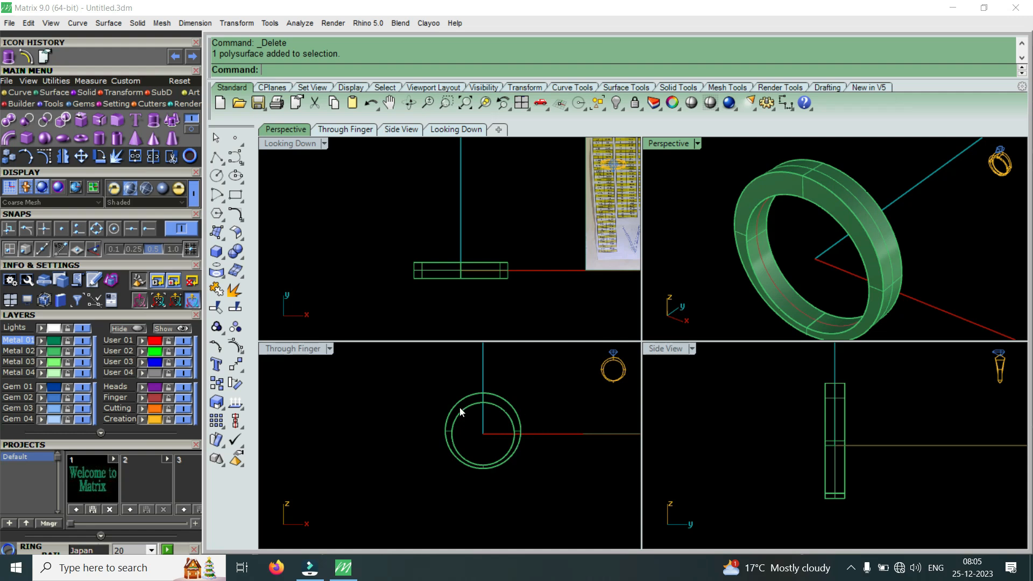
click(53, 102)
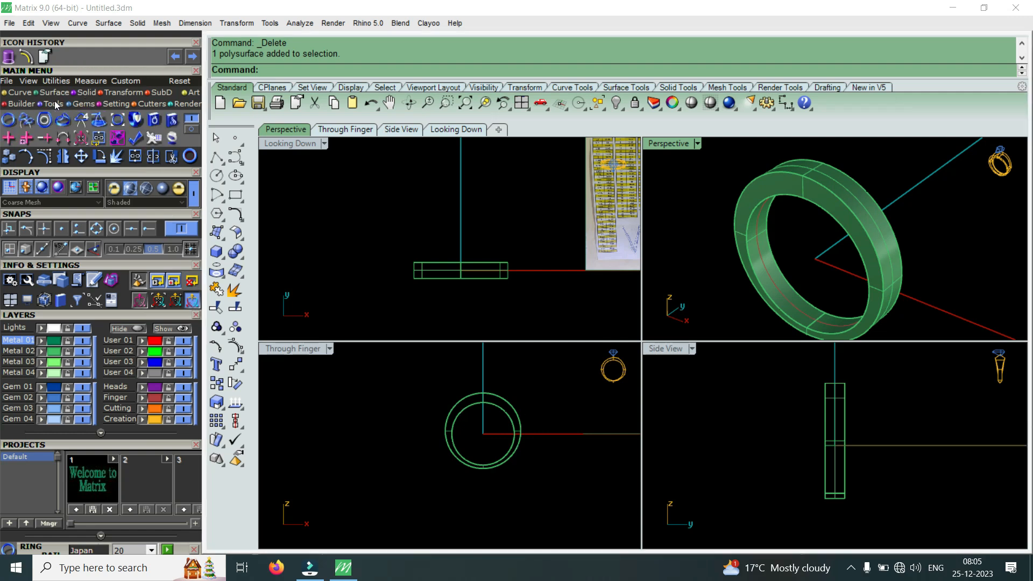
click(118, 120)
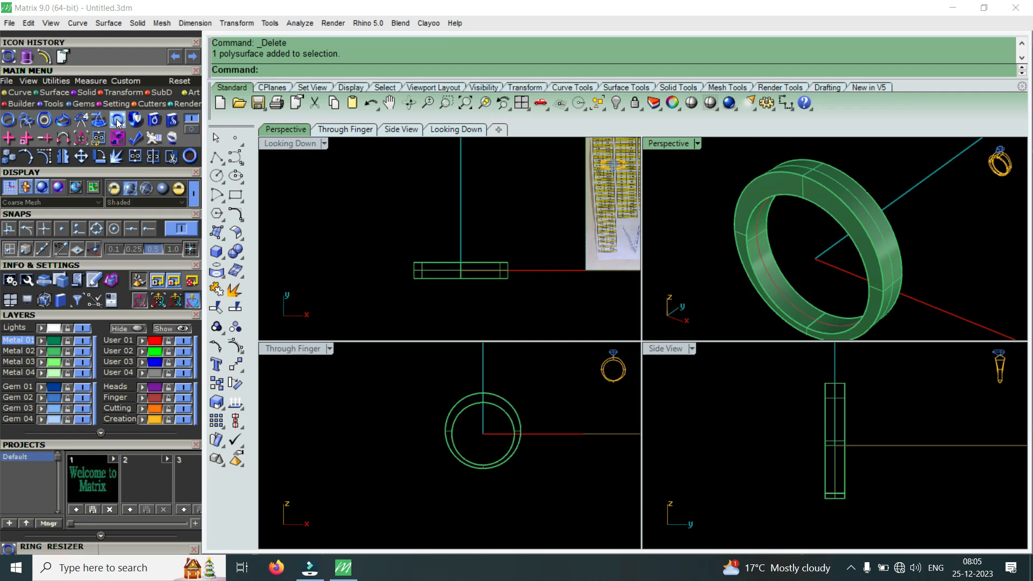
drag(133, 443, 133, 225)
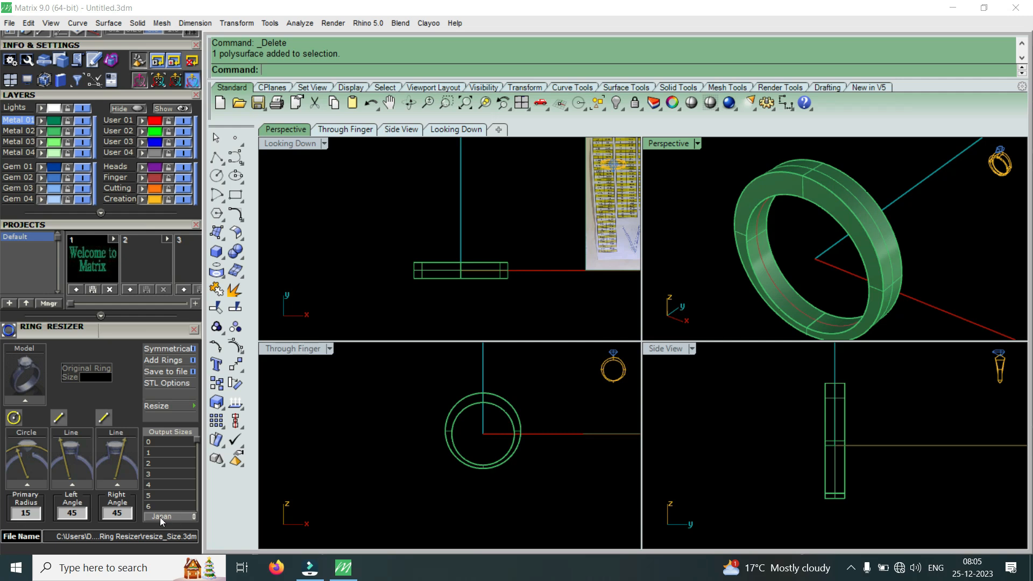
Step: Browse the output size lists of the German, Swiss, Euro and other standards and return to the Japan standard
click(194, 517)
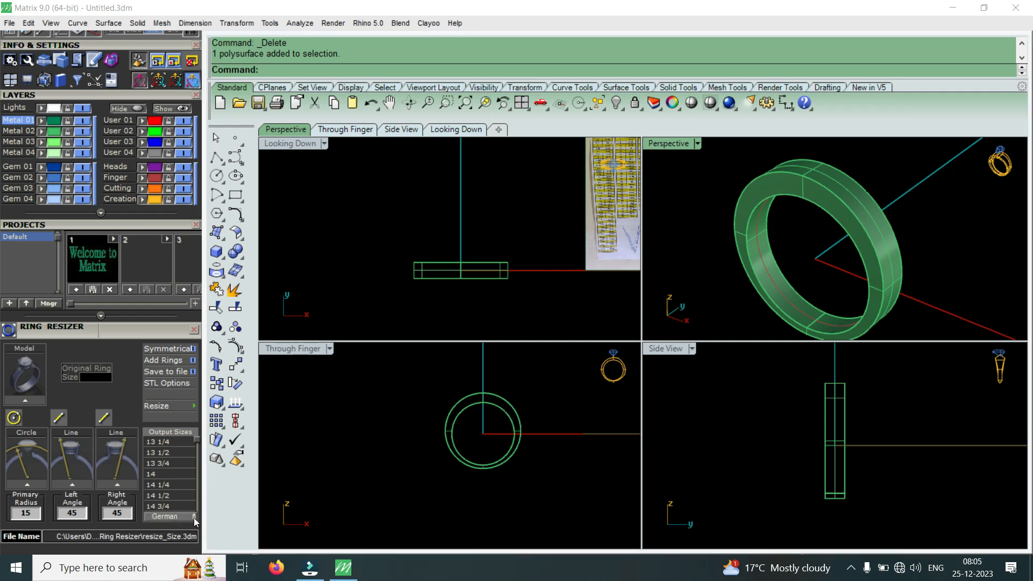
click(194, 518)
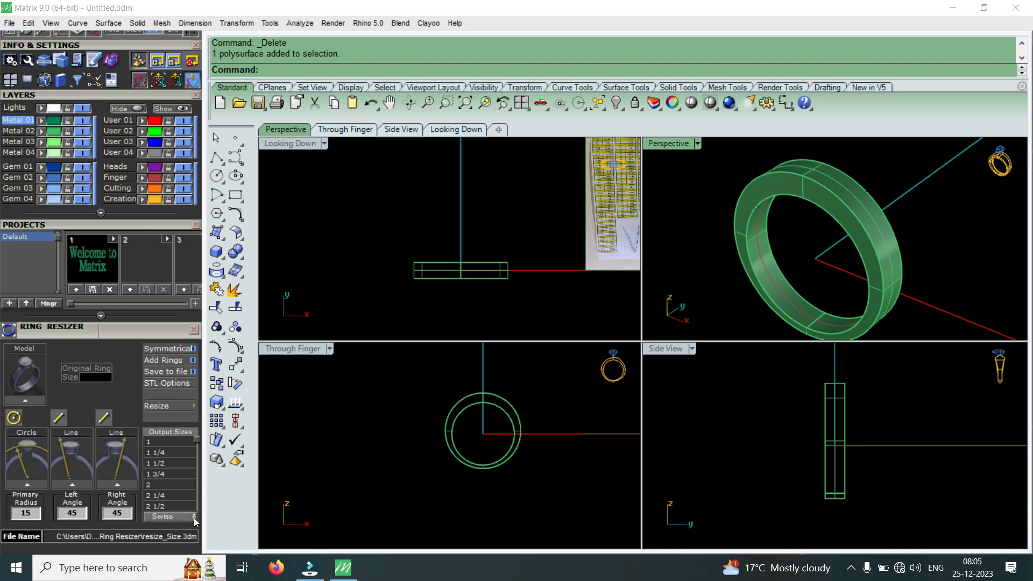
click(194, 518)
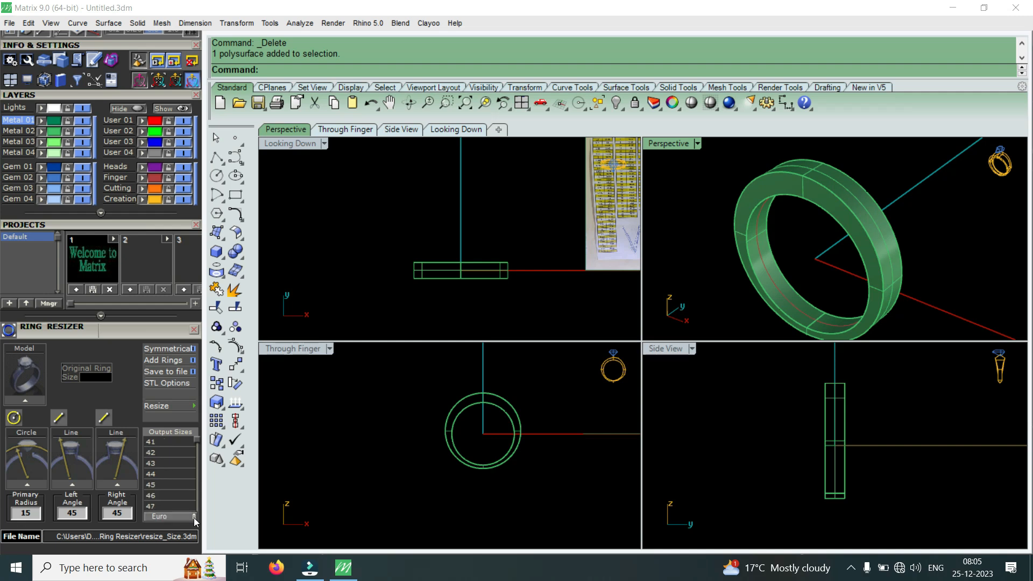
click(193, 518)
mouse_move(195, 440)
mouse_down()
mouse_move(192, 509)
mouse_move(198, 439)
mouse_up()
click(195, 518)
click(195, 517)
Step: Load the ring band and its rail curve as the model and resize it to Japan output size 15
drag(198, 440, 192, 471)
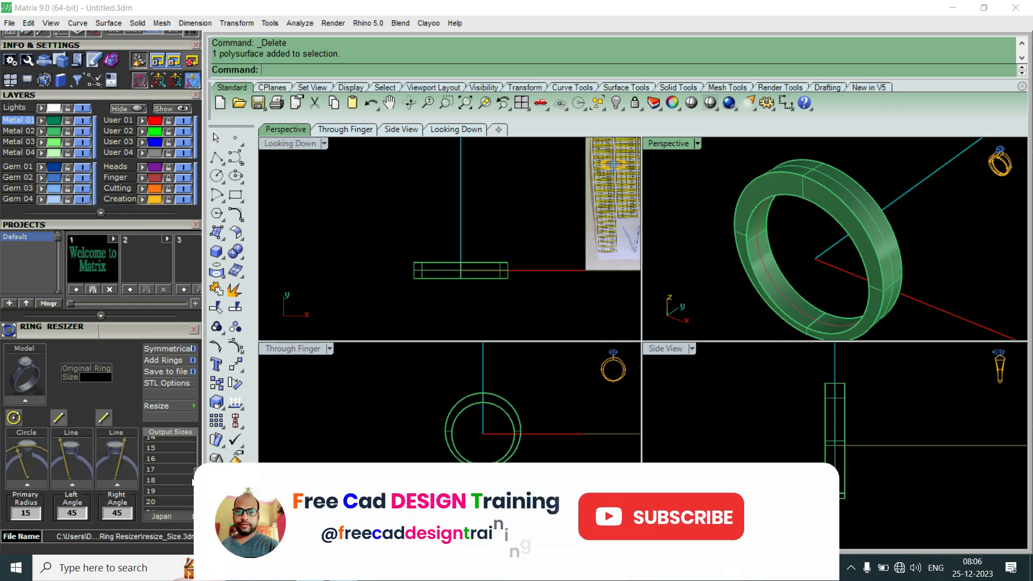
scroll(156, 461, up, 1)
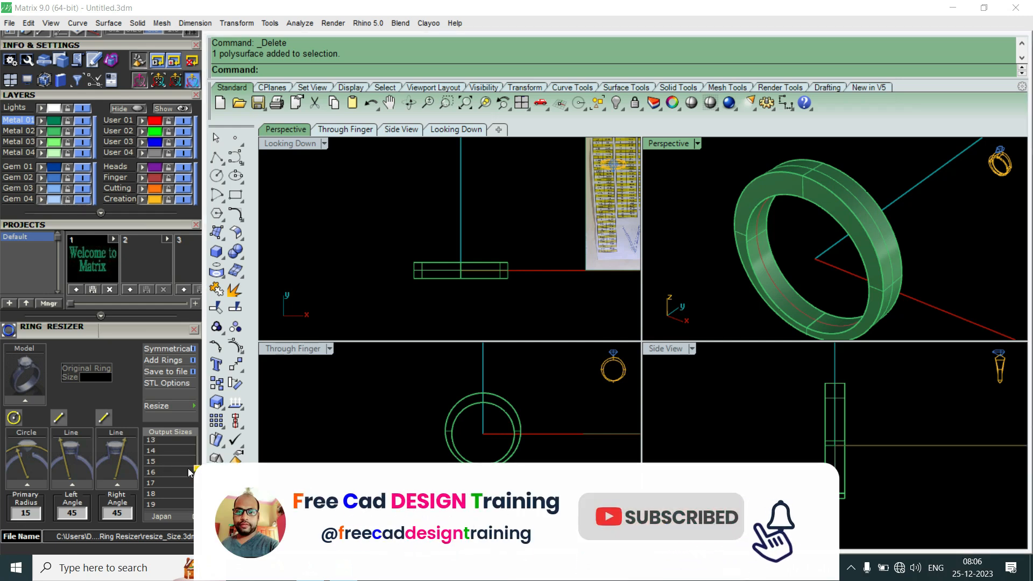
click(157, 461)
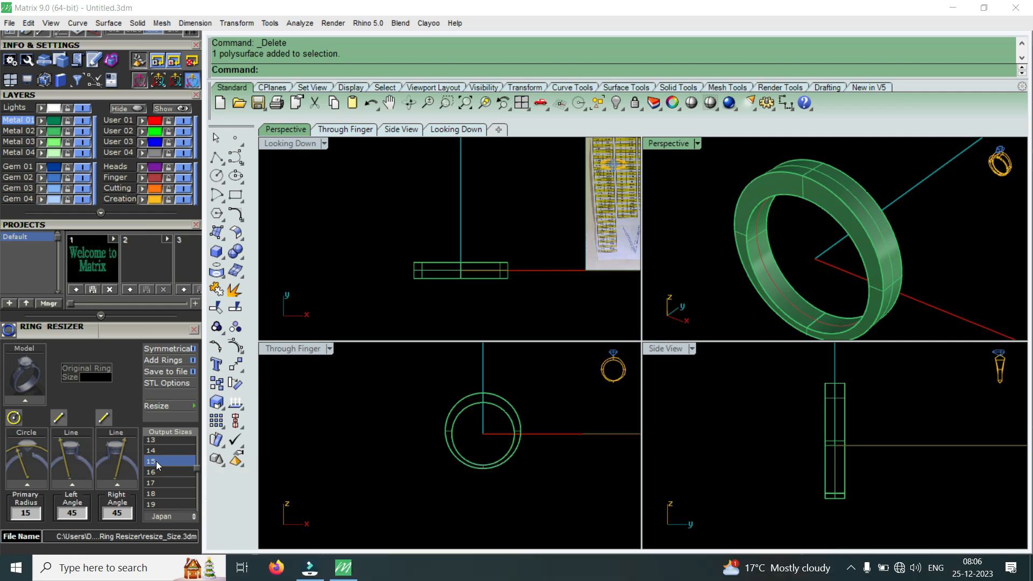
drag(534, 412, 507, 428)
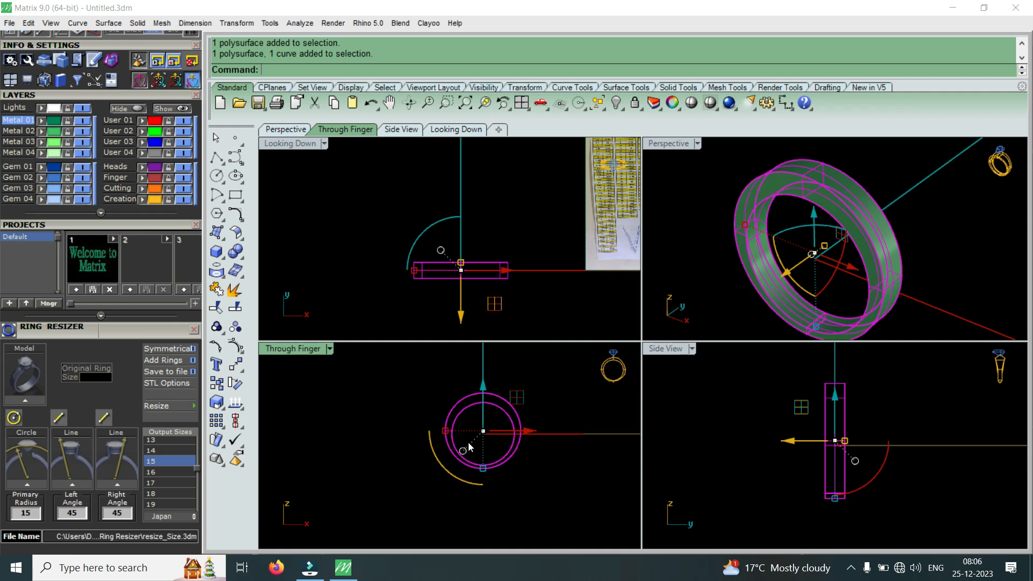
click(26, 399)
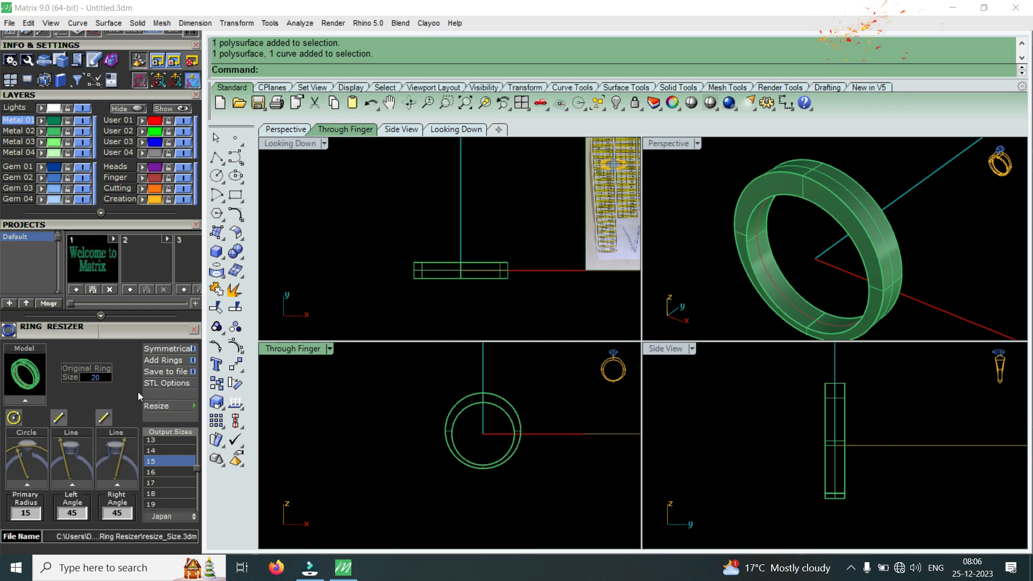
click(188, 407)
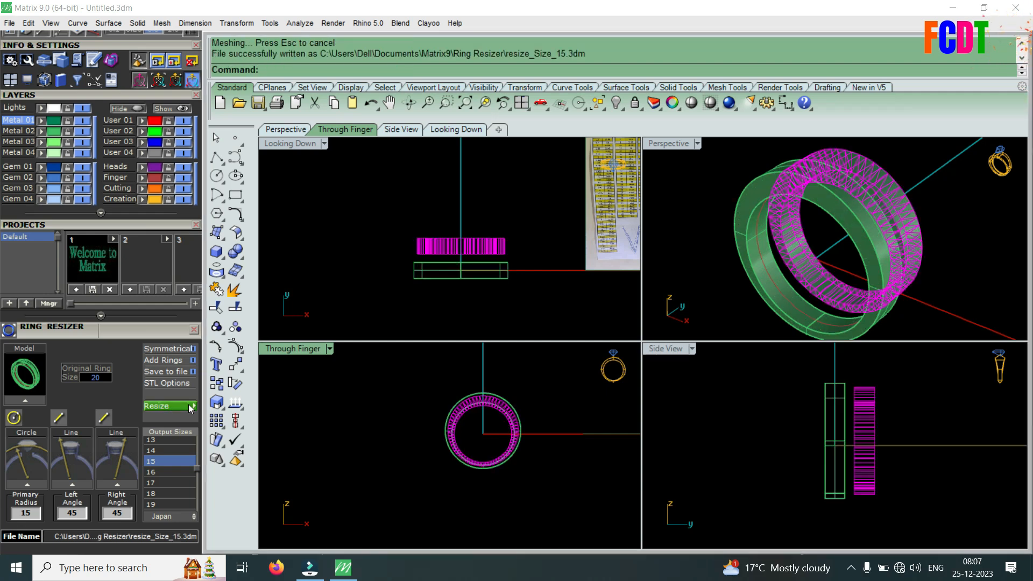
Step: Move the resized mesh ring along the Y axis, farther away from the original band
scroll(506, 419, up, 5)
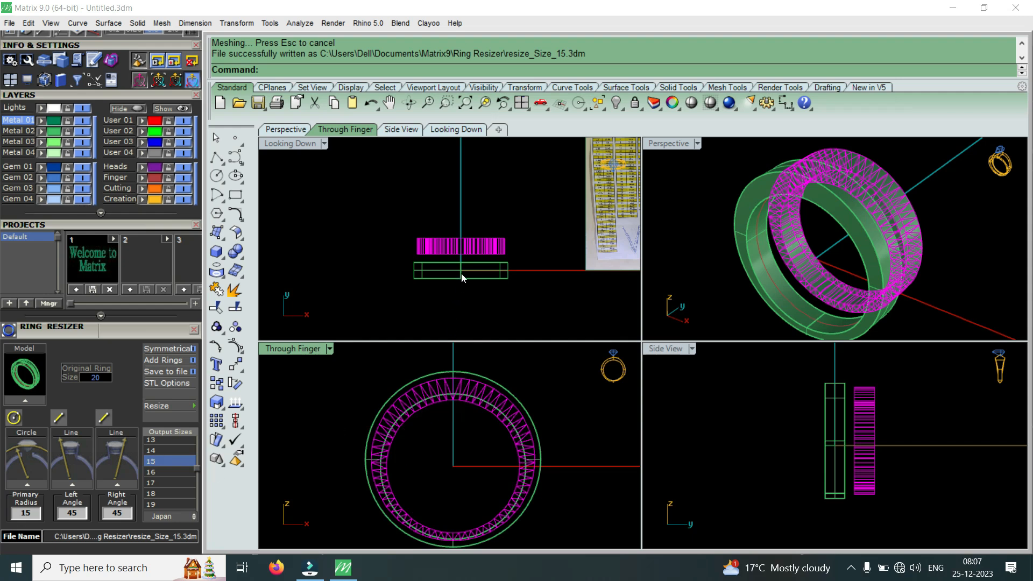
scroll(478, 239, up, 5)
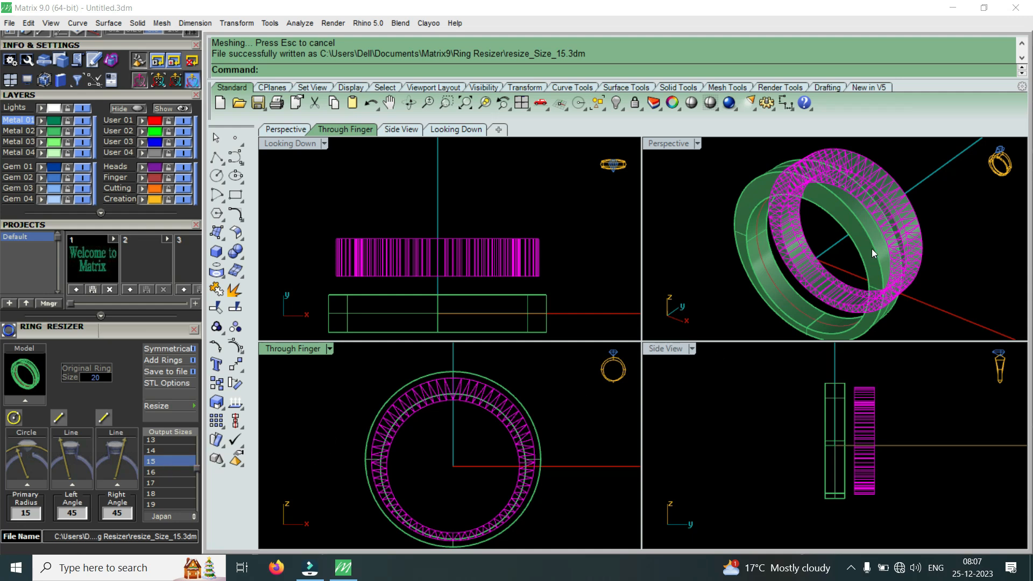
scroll(871, 248, down, 5)
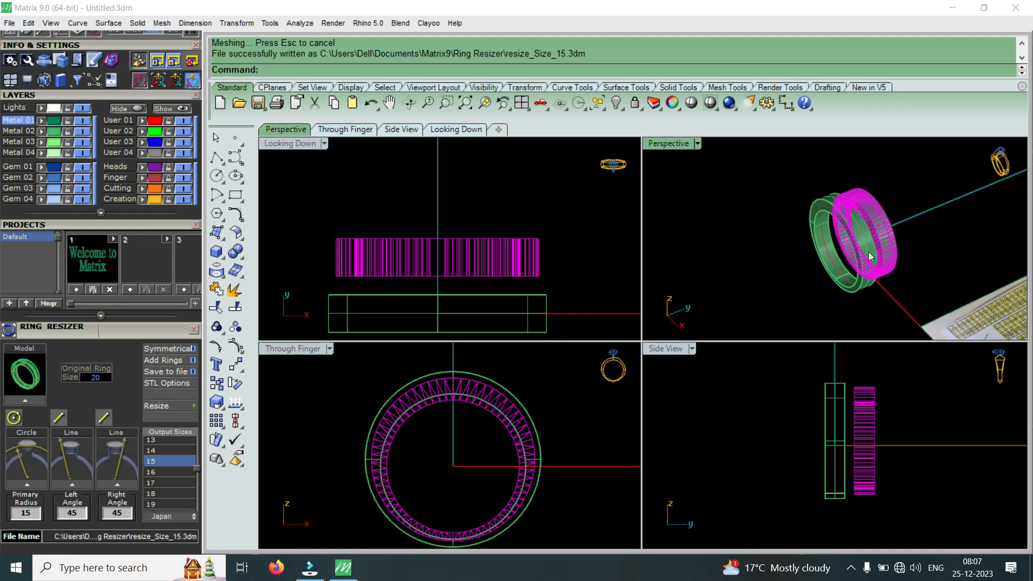
key(Escape)
scroll(891, 245, up, 7)
click(887, 246)
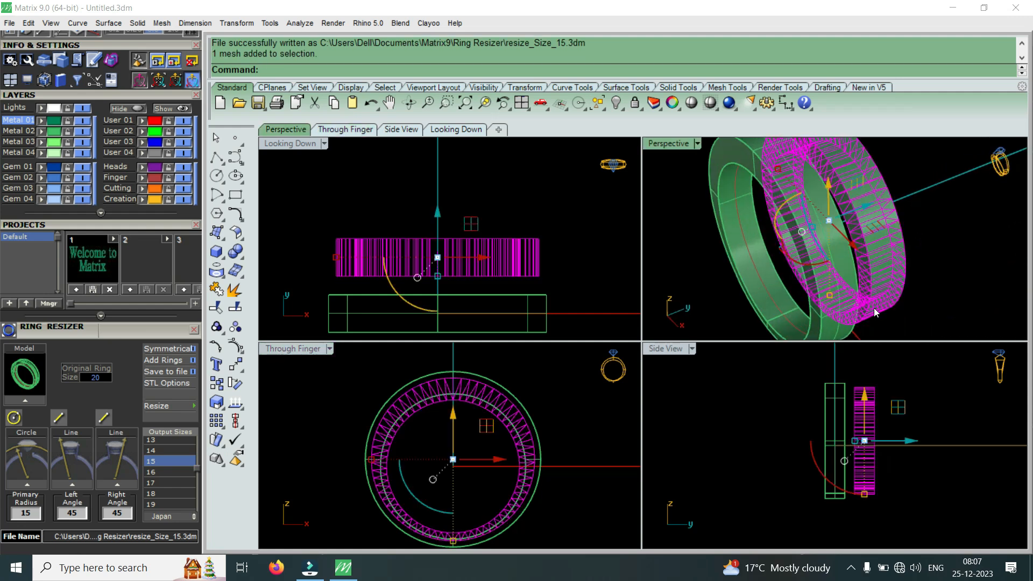
scroll(891, 248, down, 5)
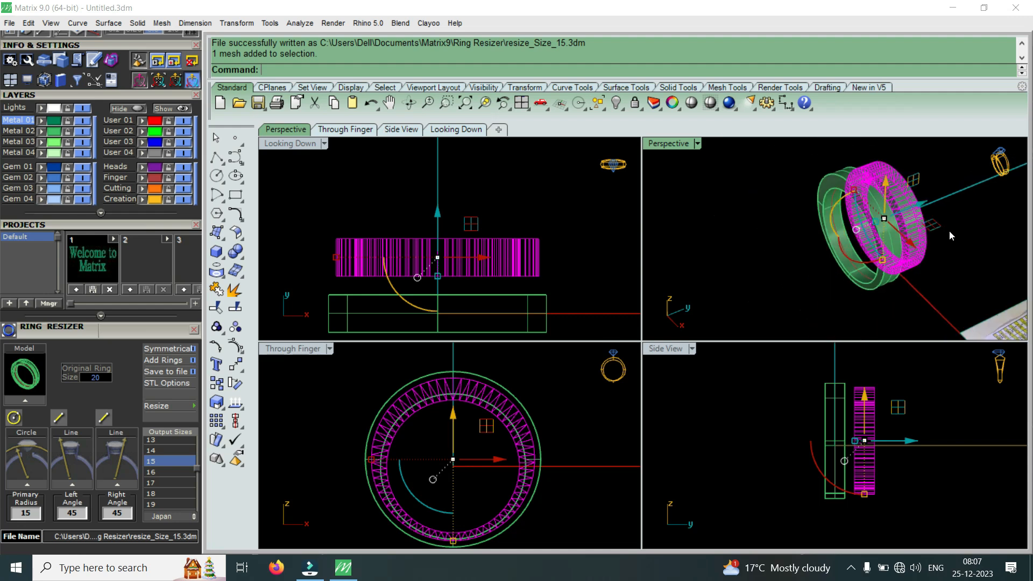
drag(940, 234, 950, 231)
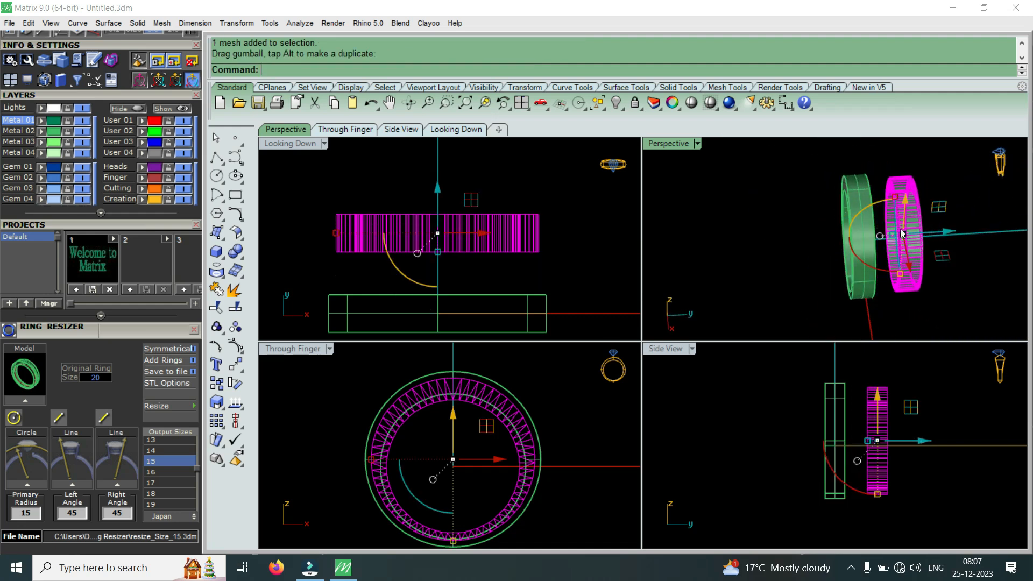
click(579, 337)
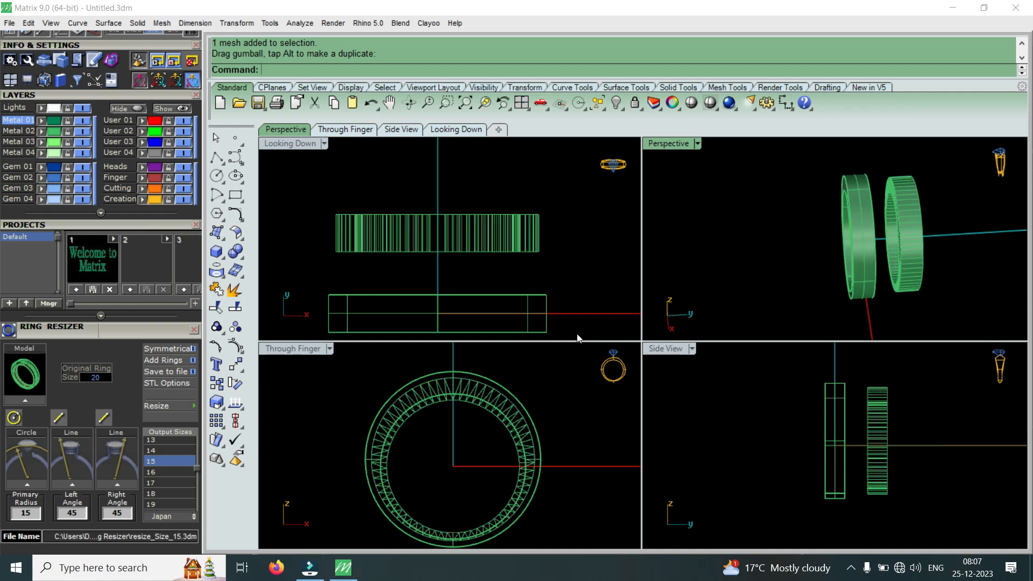
Step: Examine the original band and its Ring Rail Japan curve against the resized ring in the Perspective and Through Finger views
scroll(533, 414, down, 3)
right_drag(821, 276, 899, 231)
click(898, 230)
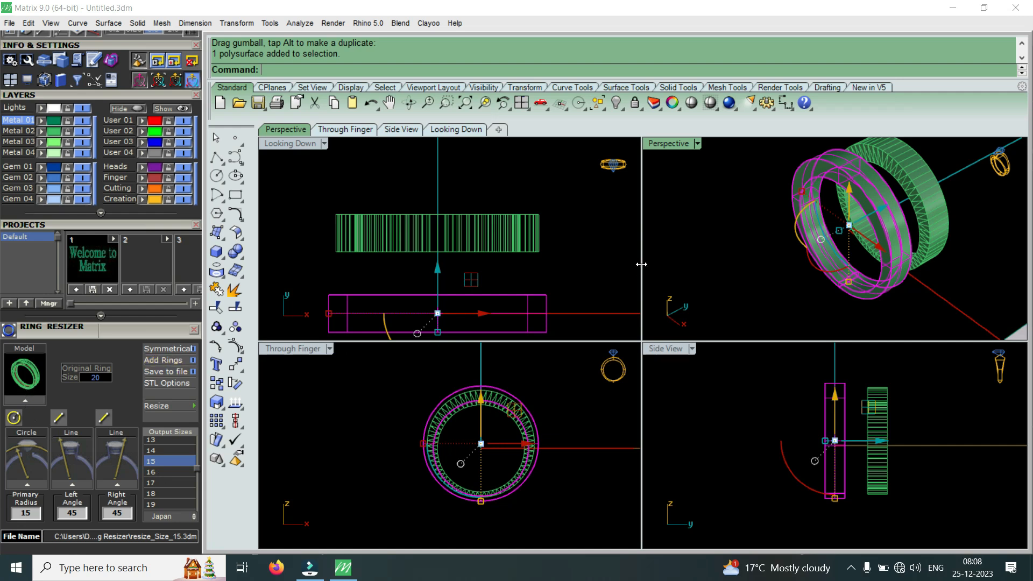
key(Escape)
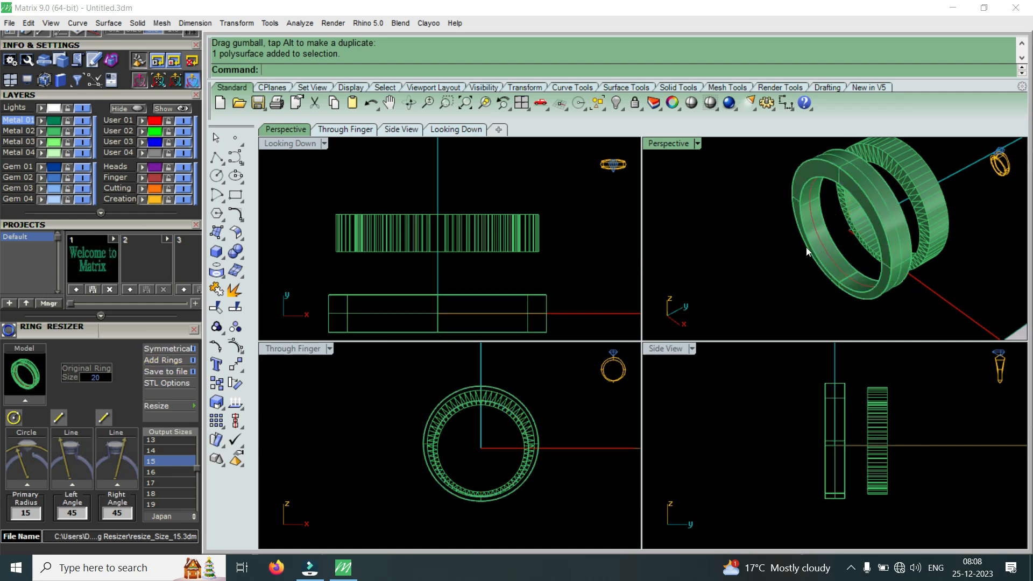
scroll(812, 208, up, 3)
click(834, 221)
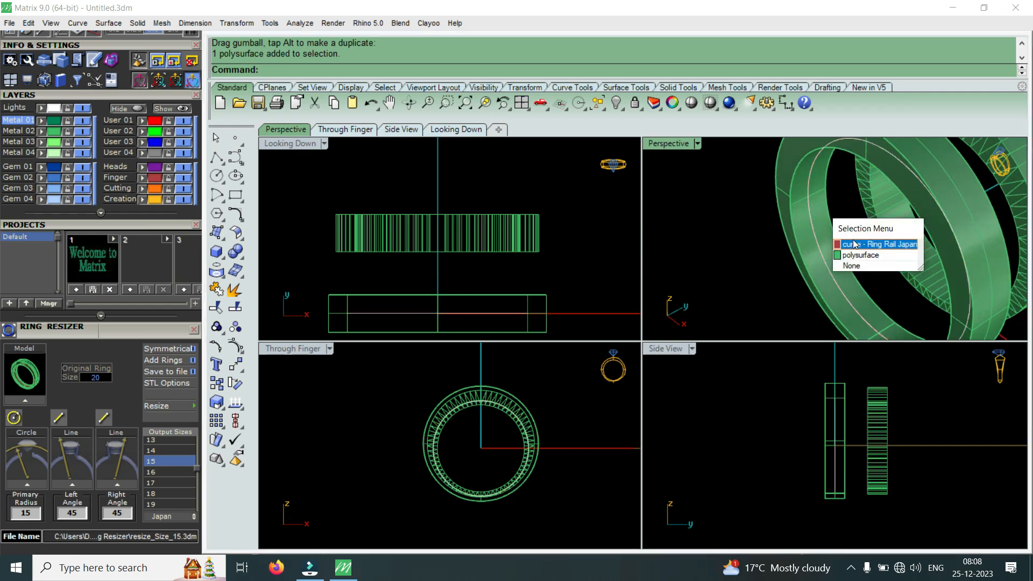
scroll(454, 411, up, 10)
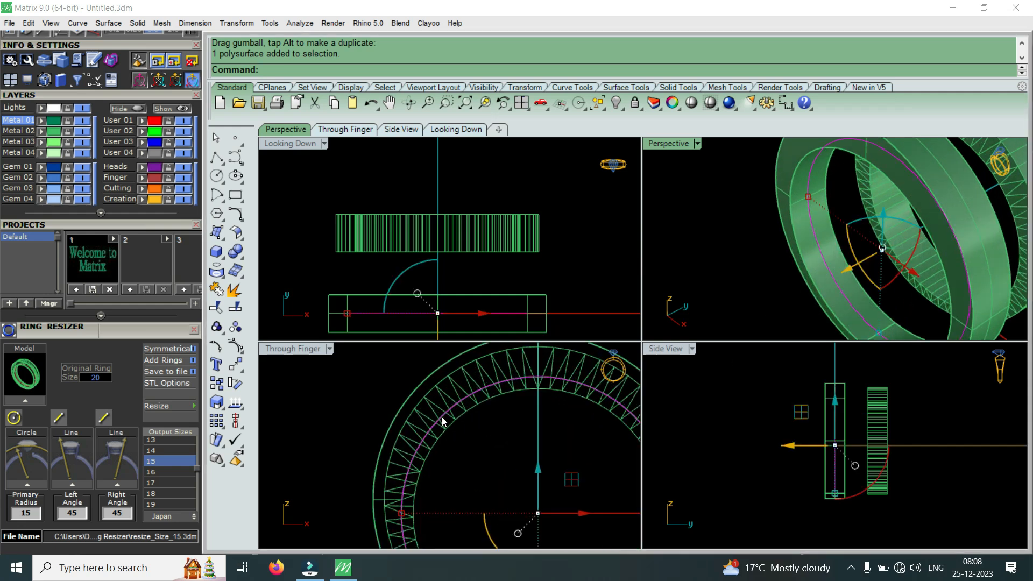
Step: Assign the resized mesh ring to the Heads layer to distinguish it from the original band
scroll(441, 417, down, 6)
click(489, 234)
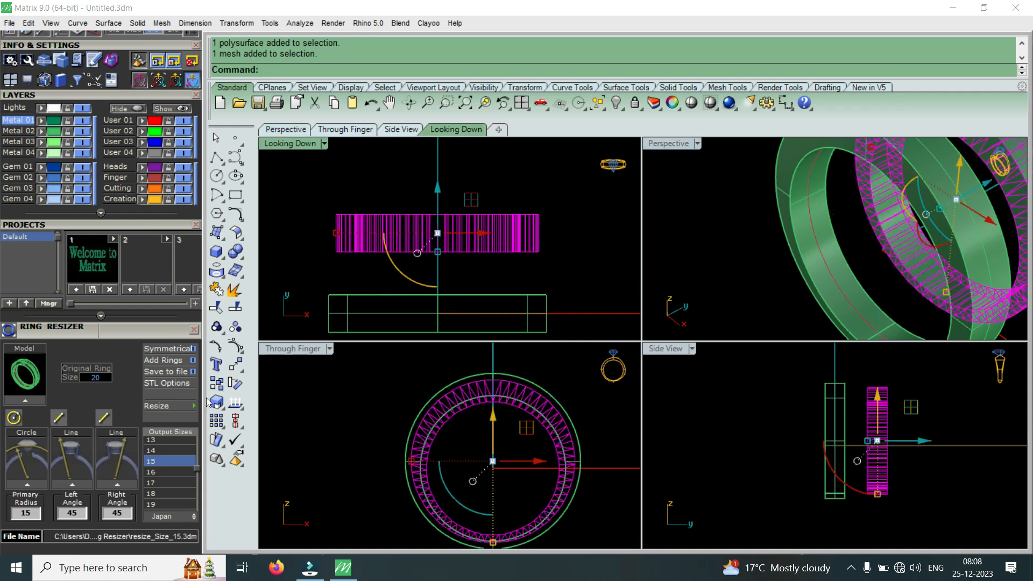
click(400, 200)
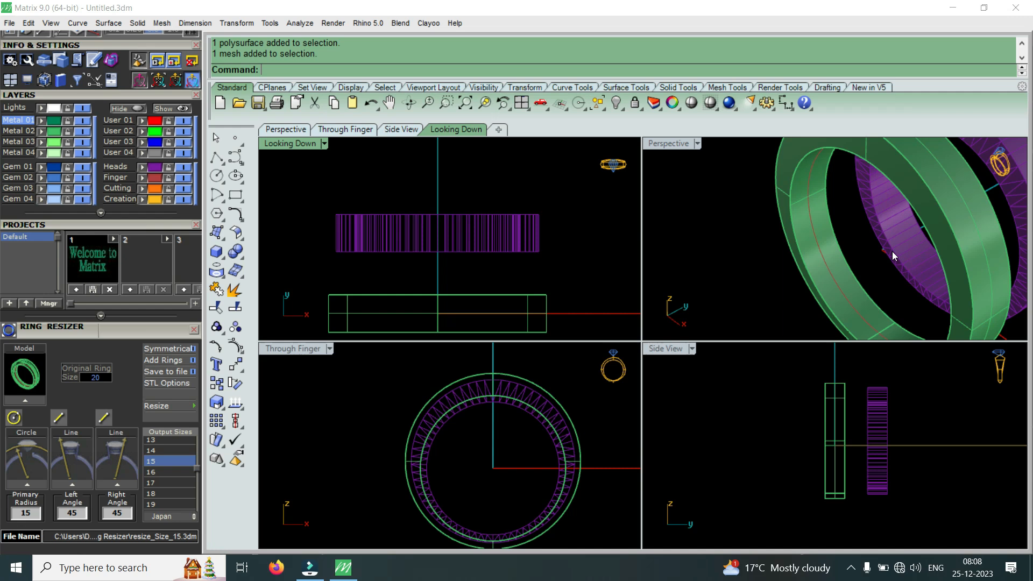
Step: Select the Ring Rail Japan curve and examine how it fits both rings, including in a maximized Perspective view
click(825, 254)
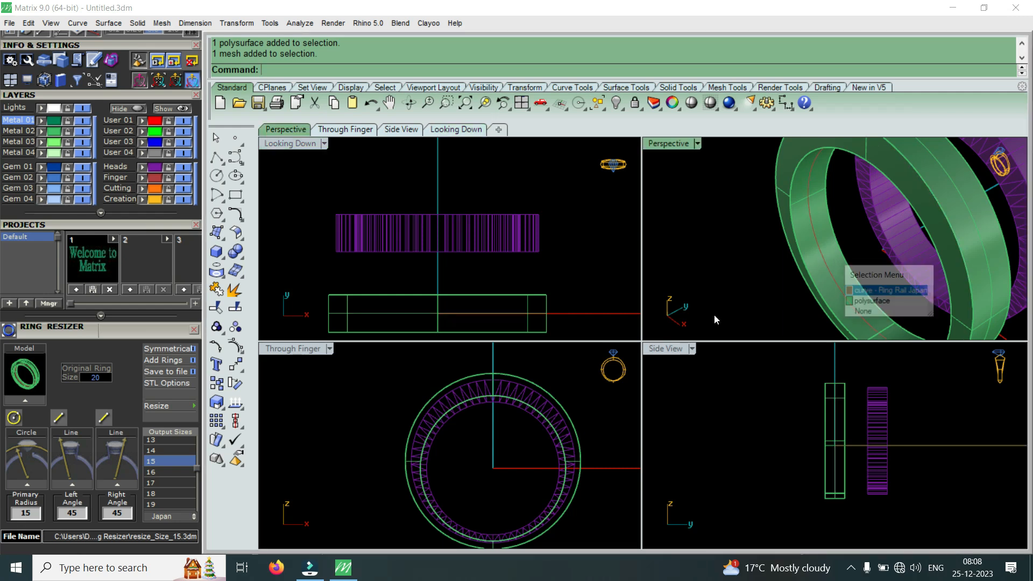
click(867, 291)
scroll(774, 237, up, 3)
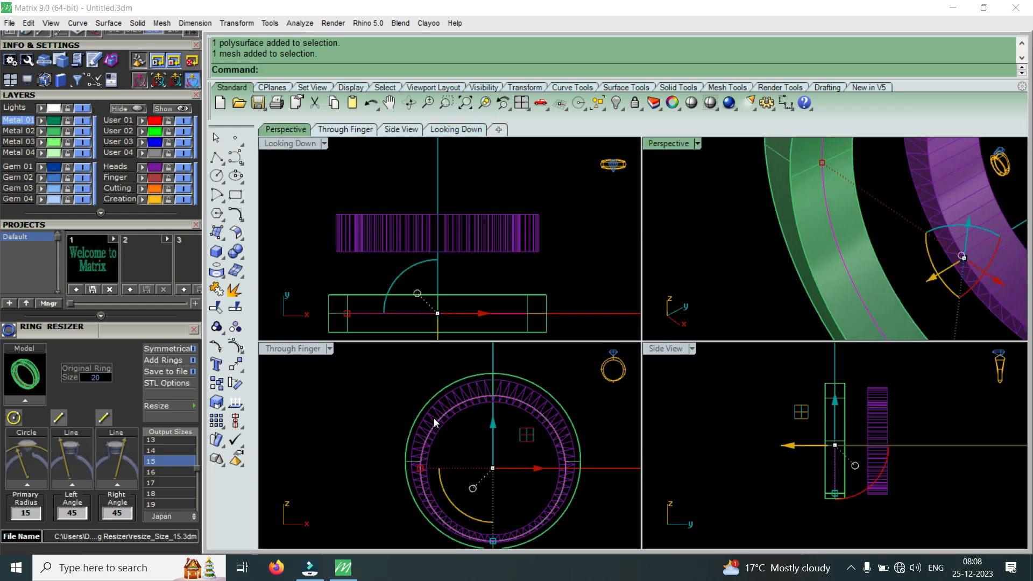
scroll(786, 264, down, 7)
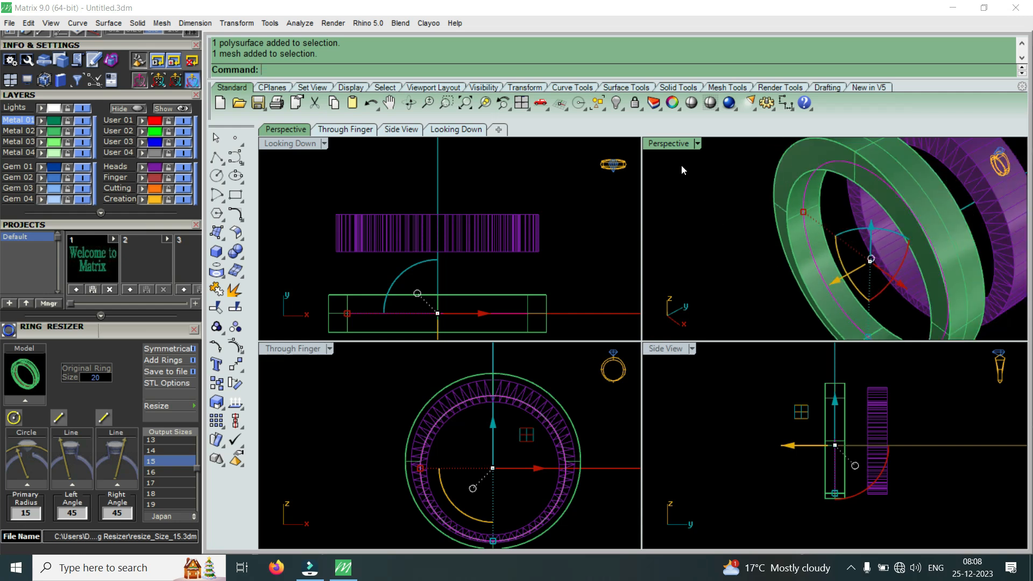
double_click(670, 144)
scroll(673, 210, down, 5)
right_drag(659, 344, 594, 215)
scroll(594, 213, up, 6)
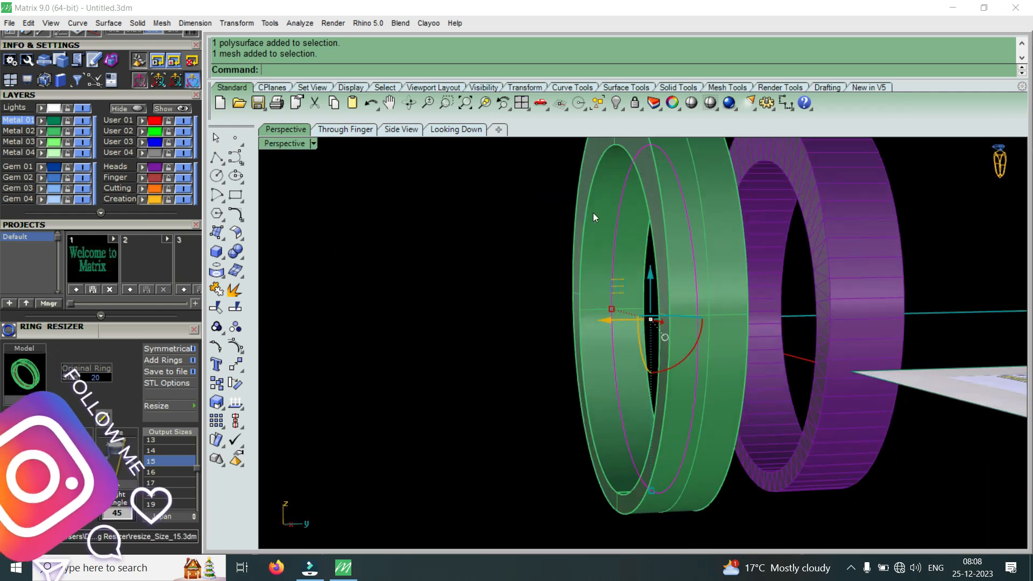
scroll(608, 281, down, 7)
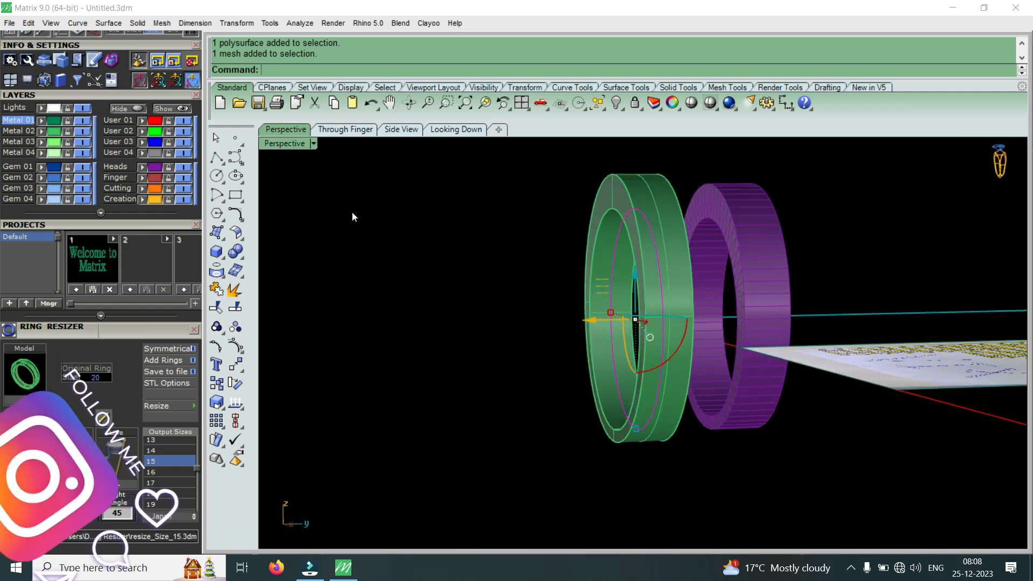
double_click(288, 144)
Step: Highlight the original band together with its rail curve and compare it with the resized ring beside it
scroll(845, 164, up, 4)
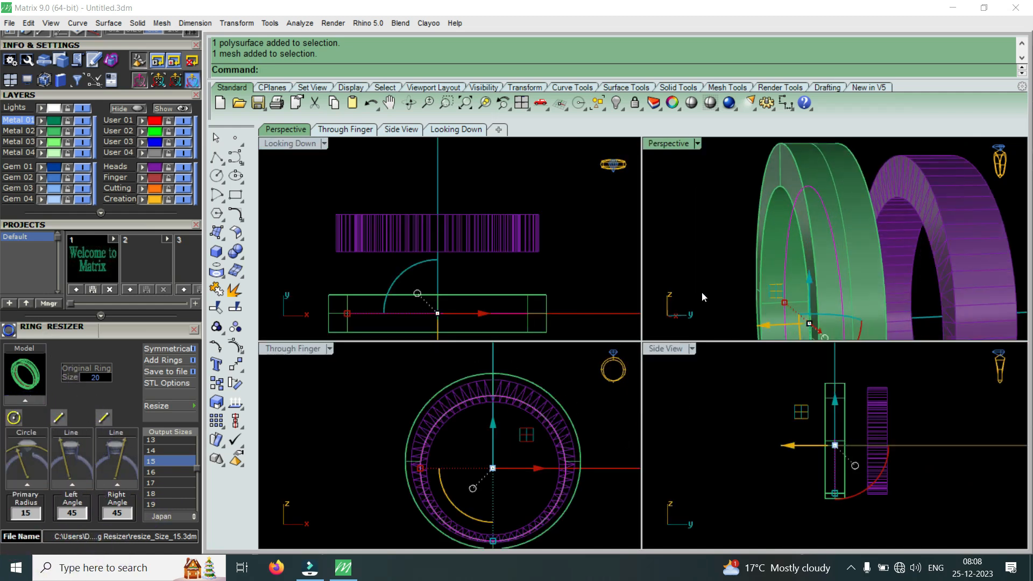
scroll(785, 221, down, 3)
scroll(817, 175, up, 2)
drag(825, 151, 785, 231)
scroll(775, 238, down, 4)
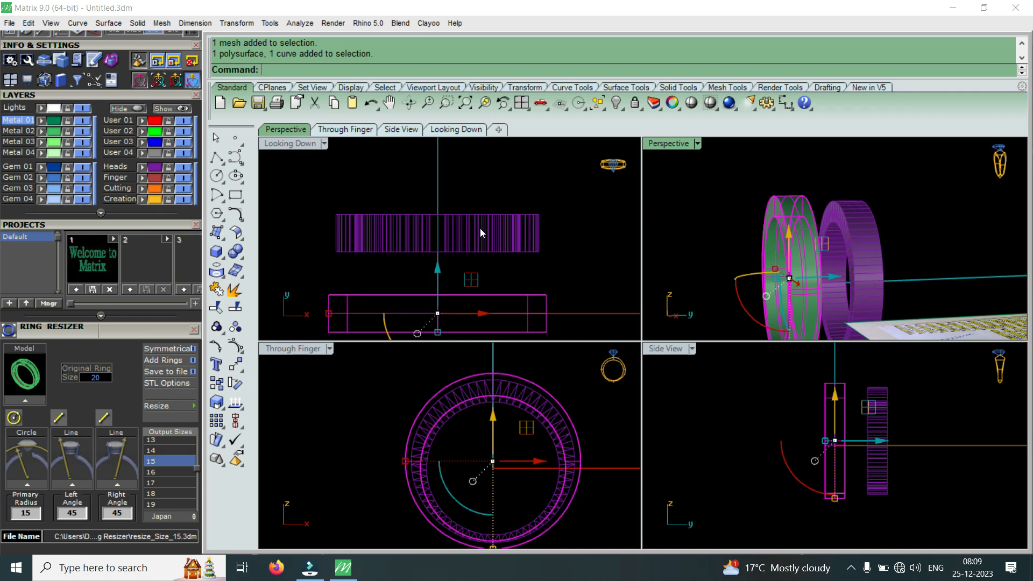
key(Escape)
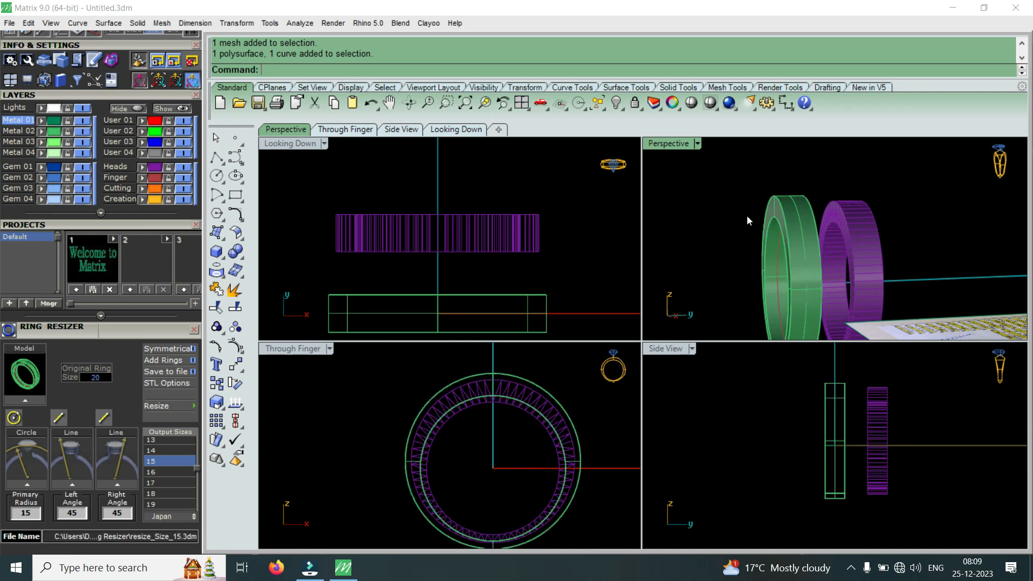
Step: Move the original band and the resized ring together along negative X in the Looking Down view, leaving the rail curve at the origin
click(789, 228)
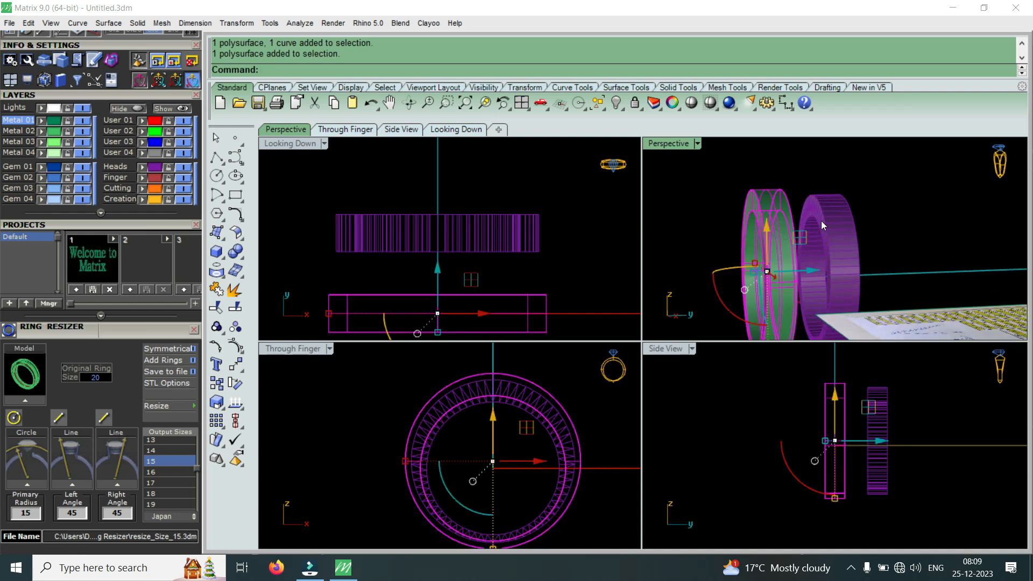
shift+click(852, 218)
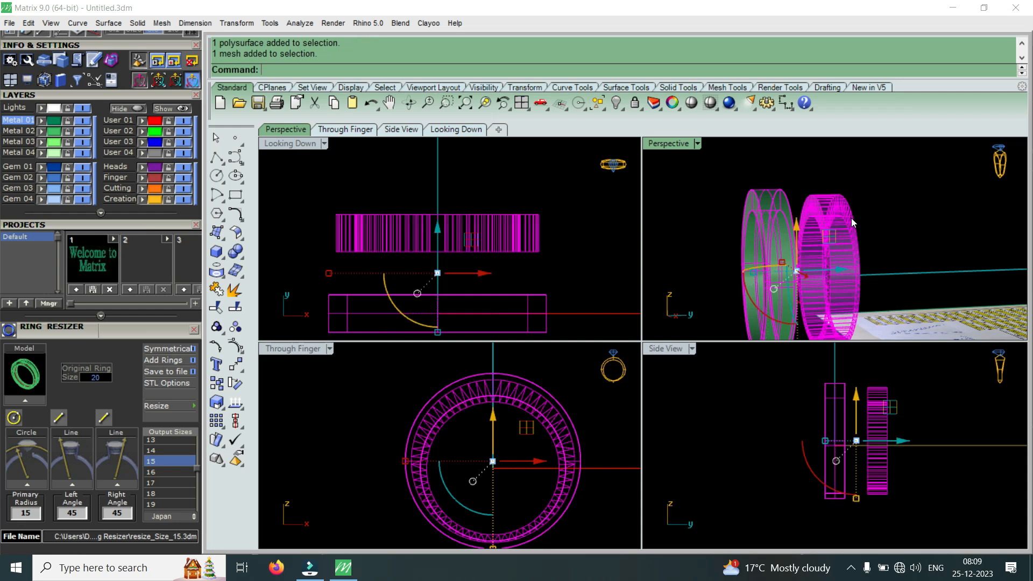
scroll(505, 240, down, 6)
drag(538, 251, 401, 280)
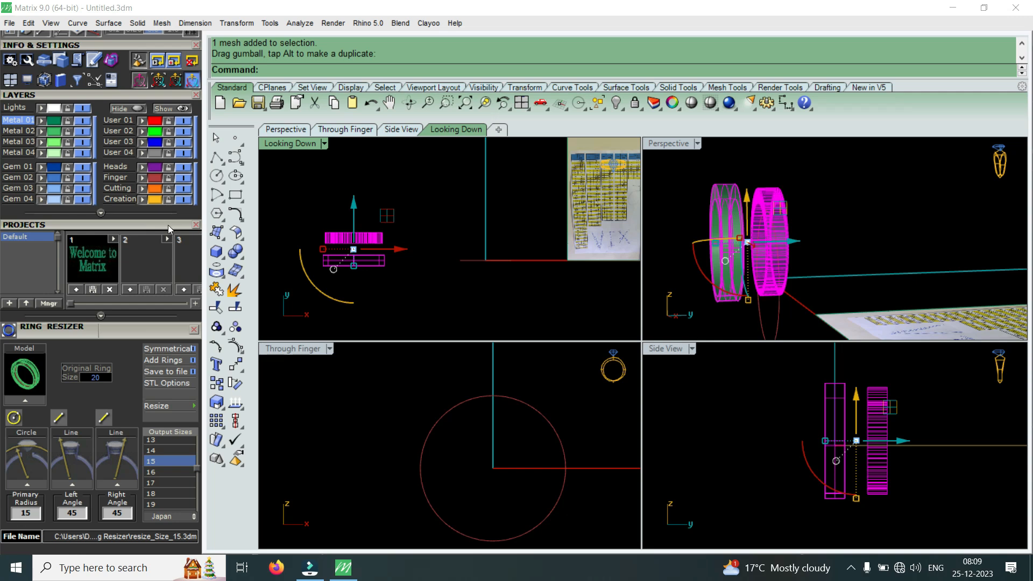
drag(168, 225, 146, 441)
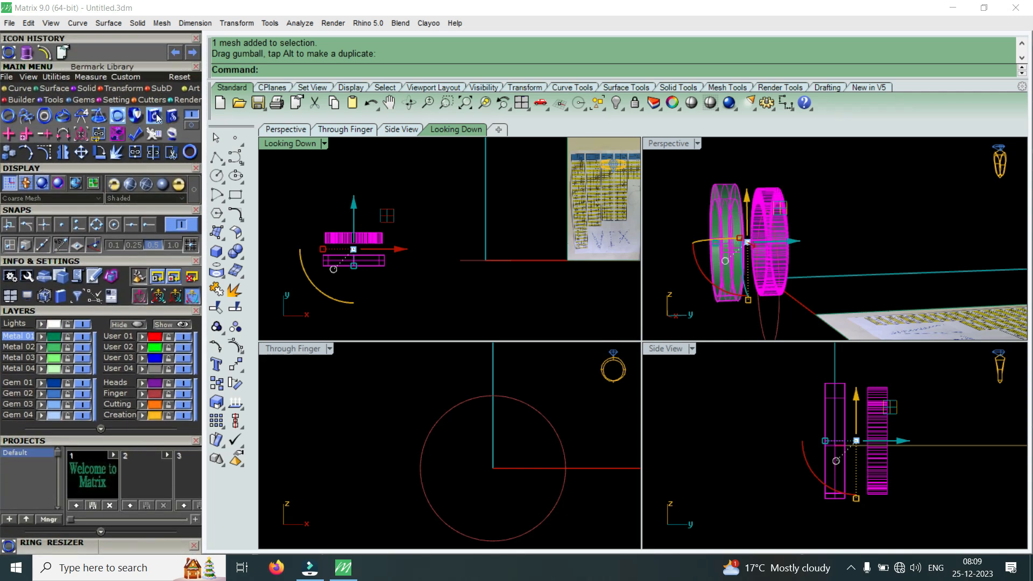
click(409, 215)
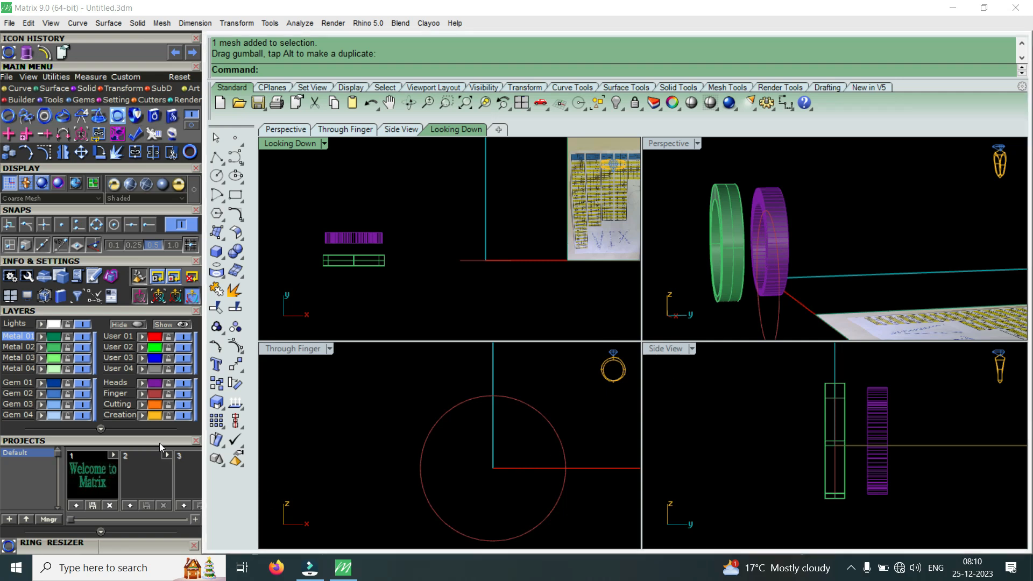
Step: Import the engagement ring D35998-1 from the Bermark Library into the scene
drag(160, 439, 157, 186)
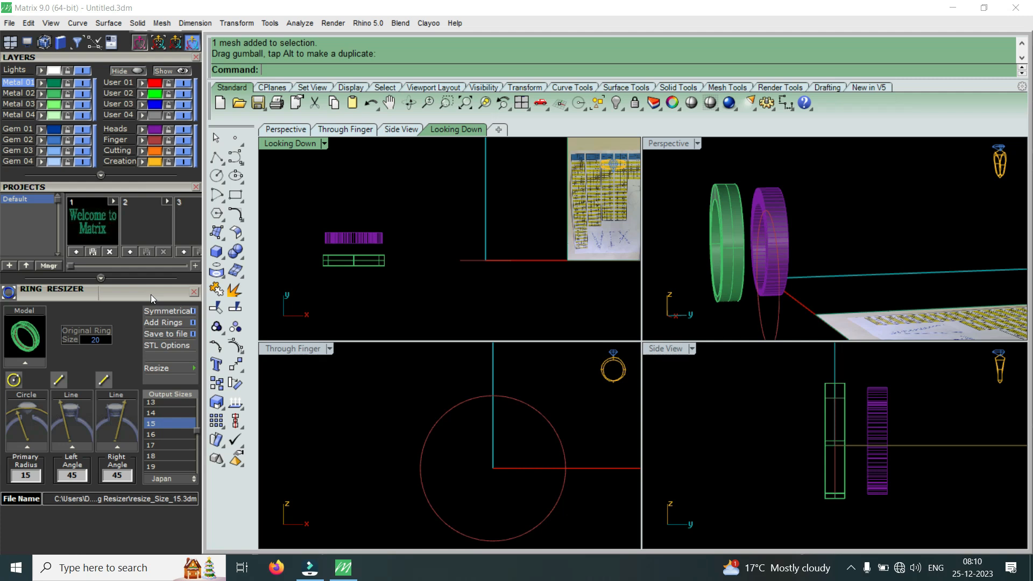
scroll(151, 295, up, 5)
scroll(137, 438, up, 4)
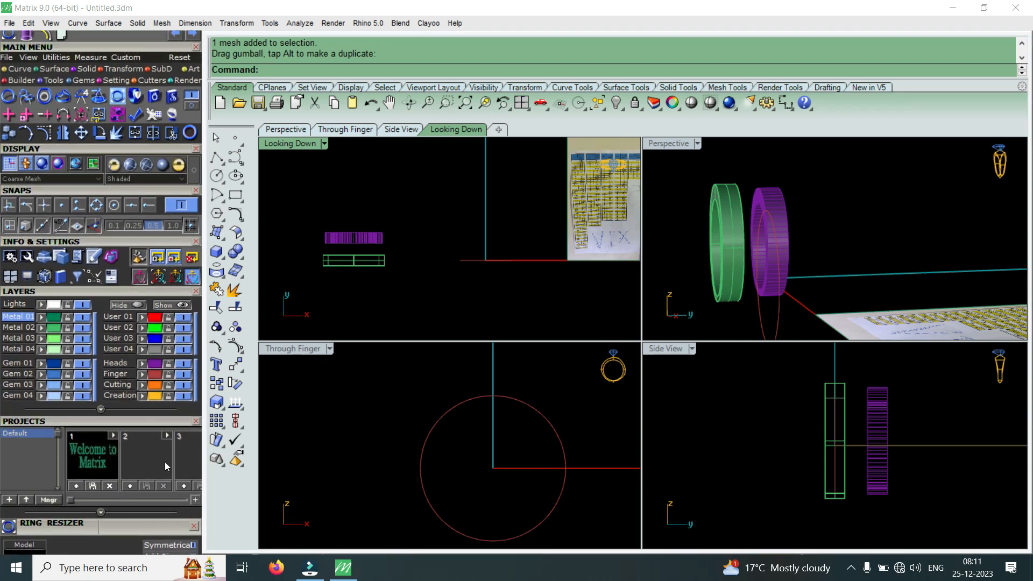
click(160, 100)
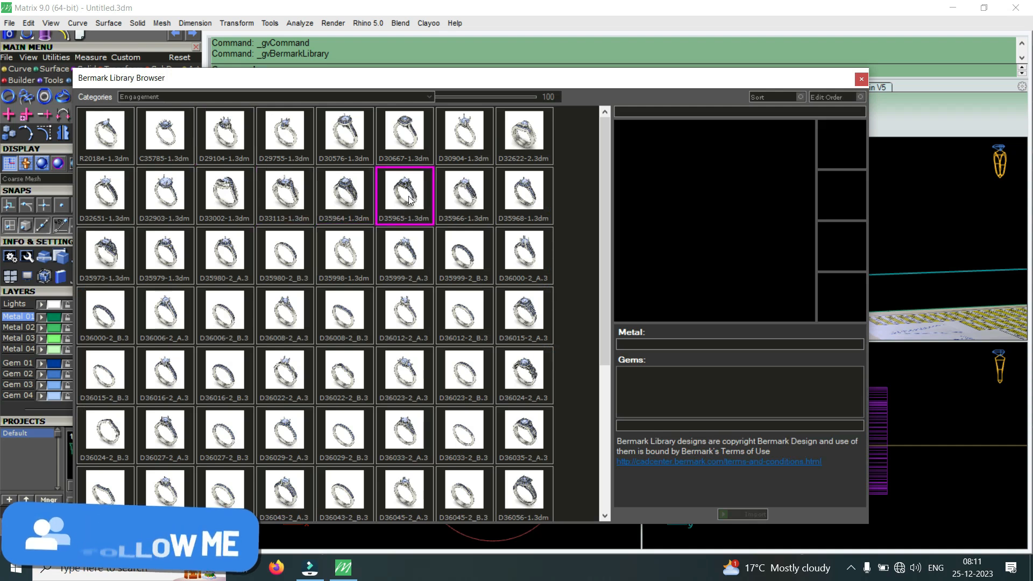
click(354, 257)
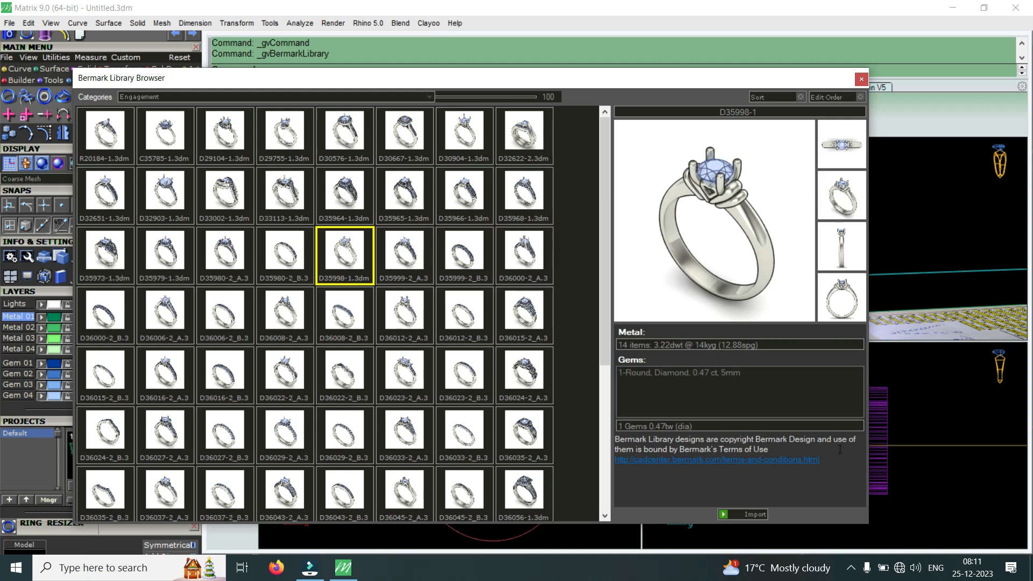
click(752, 515)
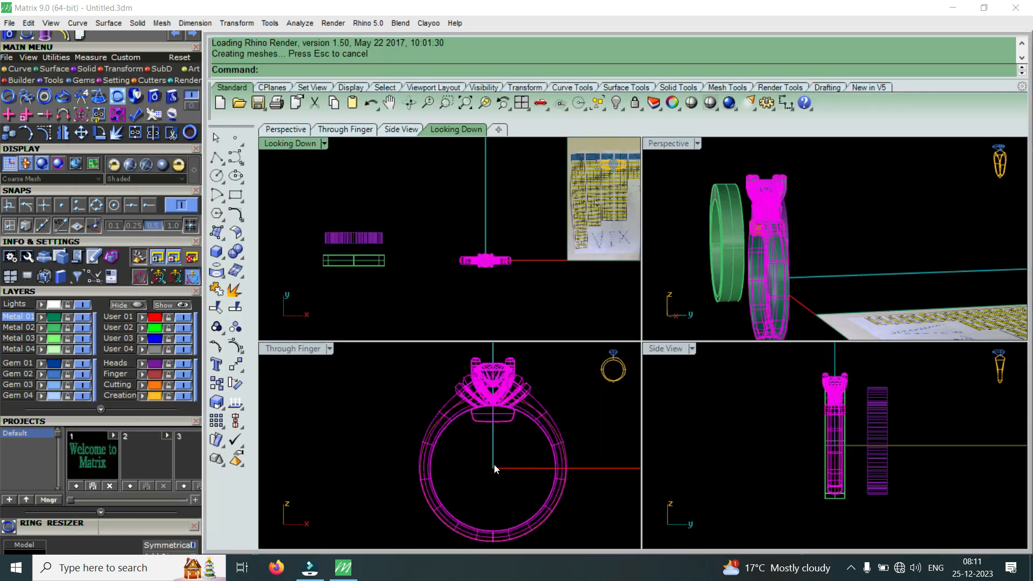
key(Escape)
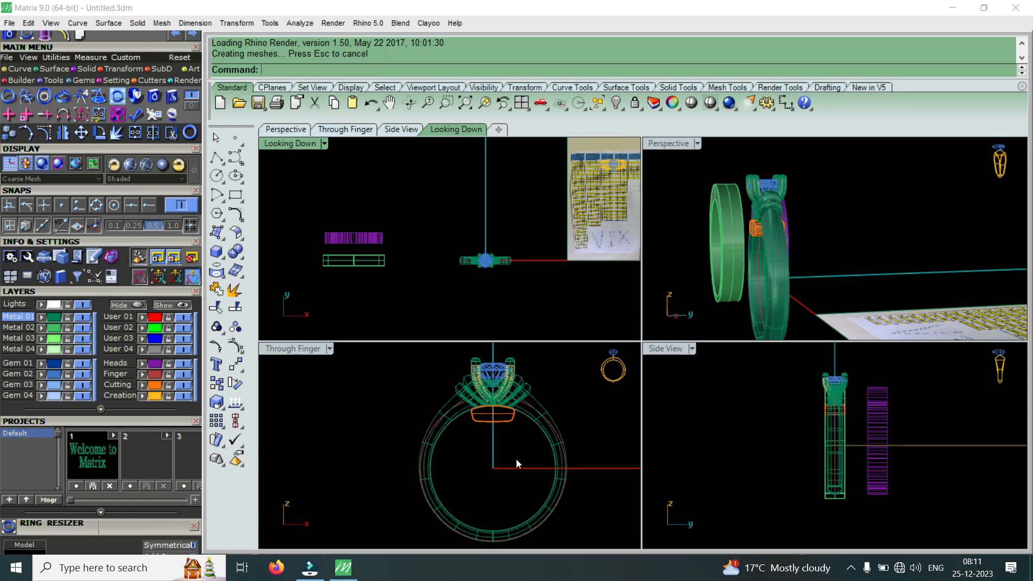
Step: Delete the orange cutting polysurface beneath the head of the imported ring
scroll(781, 230, up, 5)
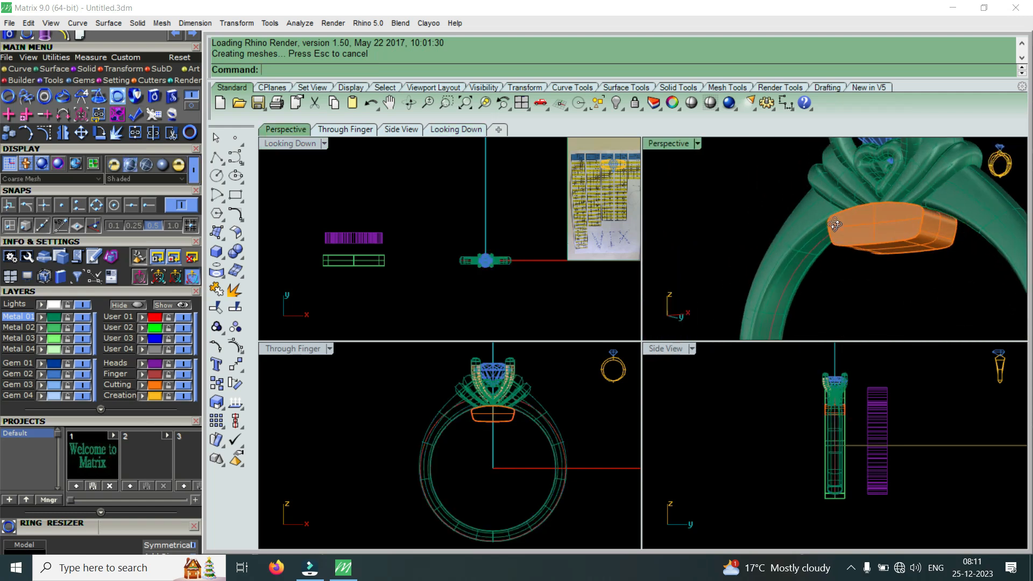
click(873, 237)
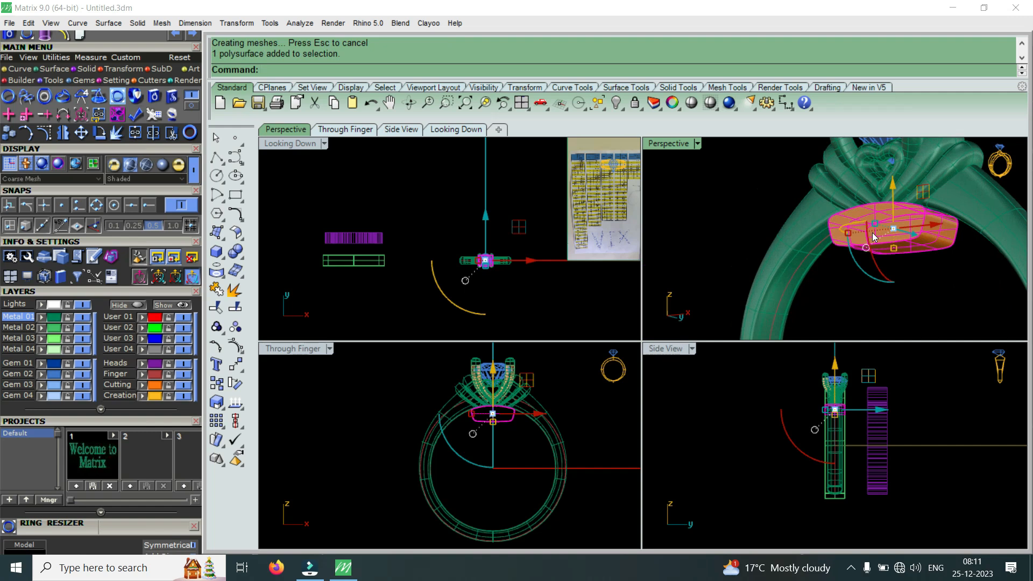
key(Delete)
right_drag(871, 254, 563, 375)
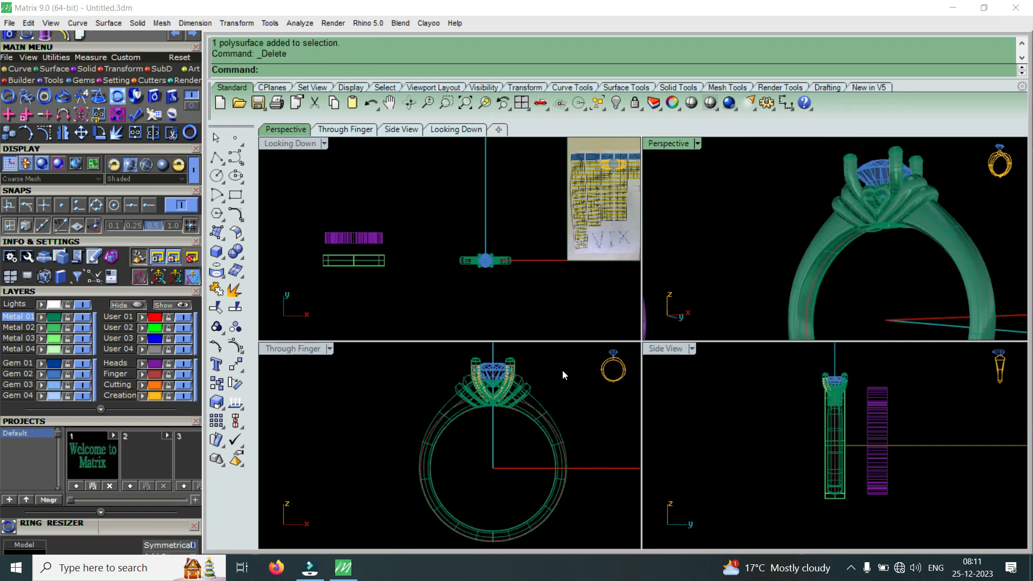
Step: Select the imported ring in the Through Finger view without the rail curve and scale it up about the origin by about 1.15
scroll(486, 417, down, 3)
drag(402, 525, 570, 363)
scroll(474, 417, up, 4)
scroll(472, 410, up, 2)
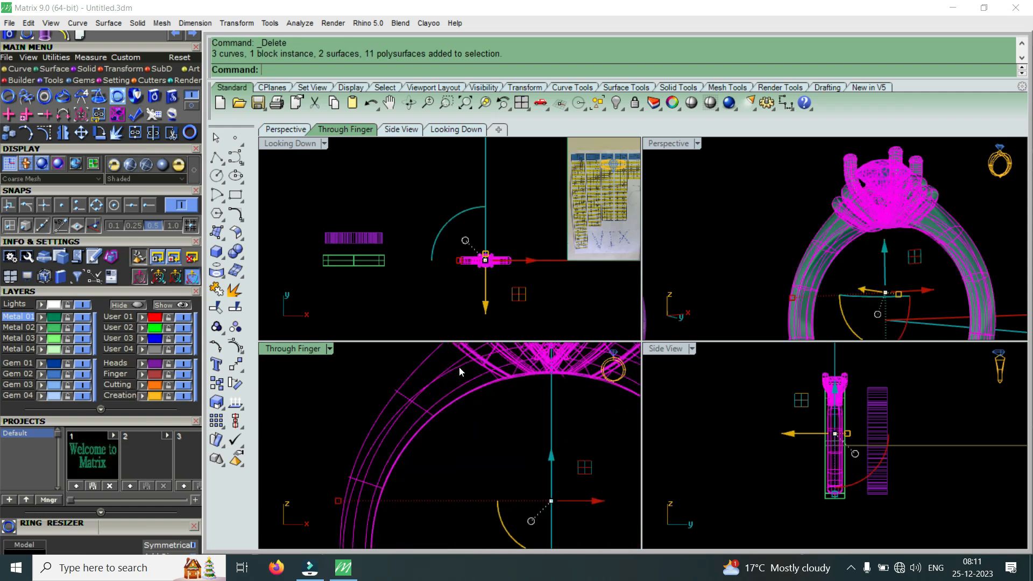
ctrl+click(459, 367)
scroll(476, 435, down, 5)
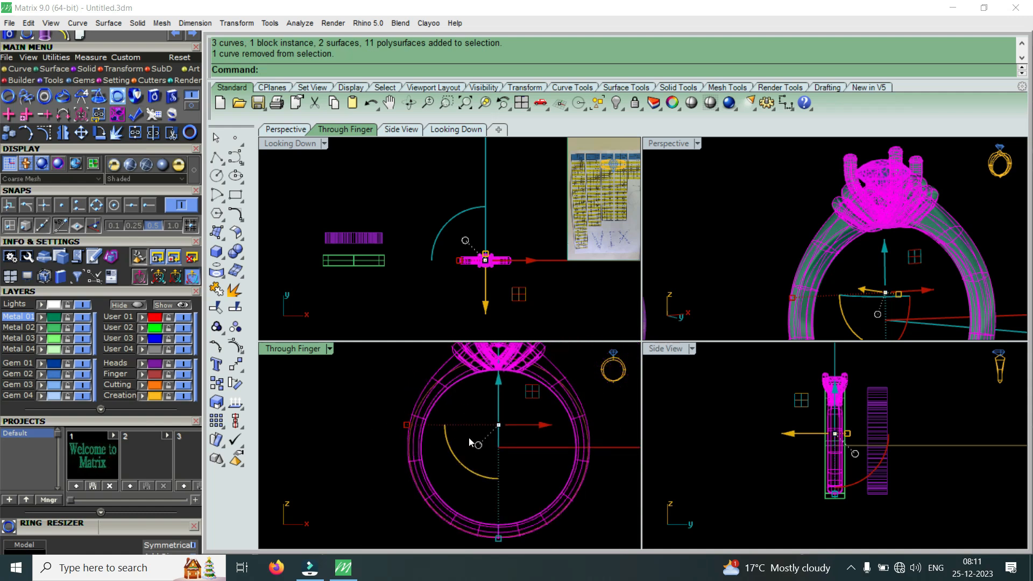
scroll(484, 437, down, 2)
scroll(483, 437, up, 2)
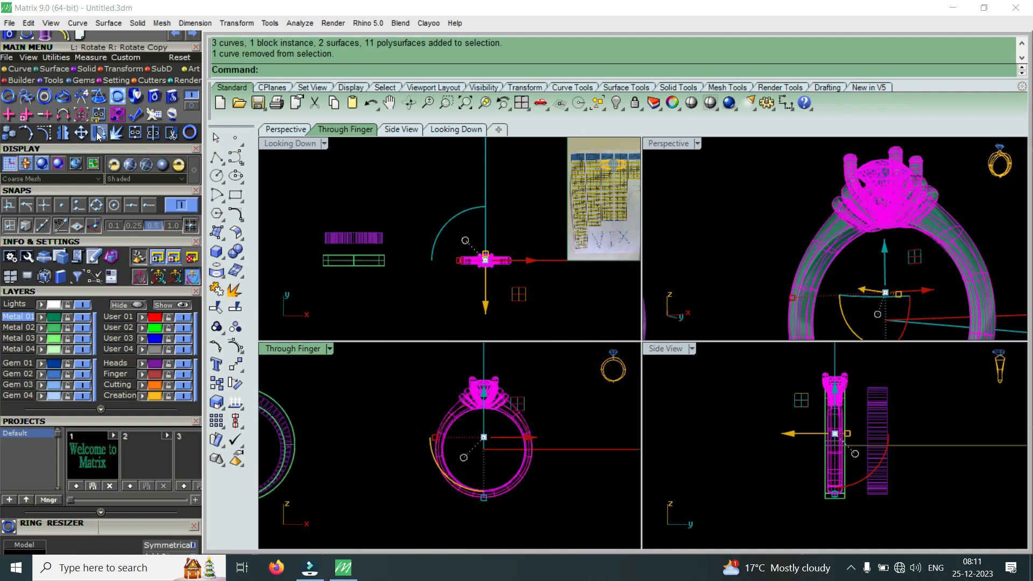
click(23, 69)
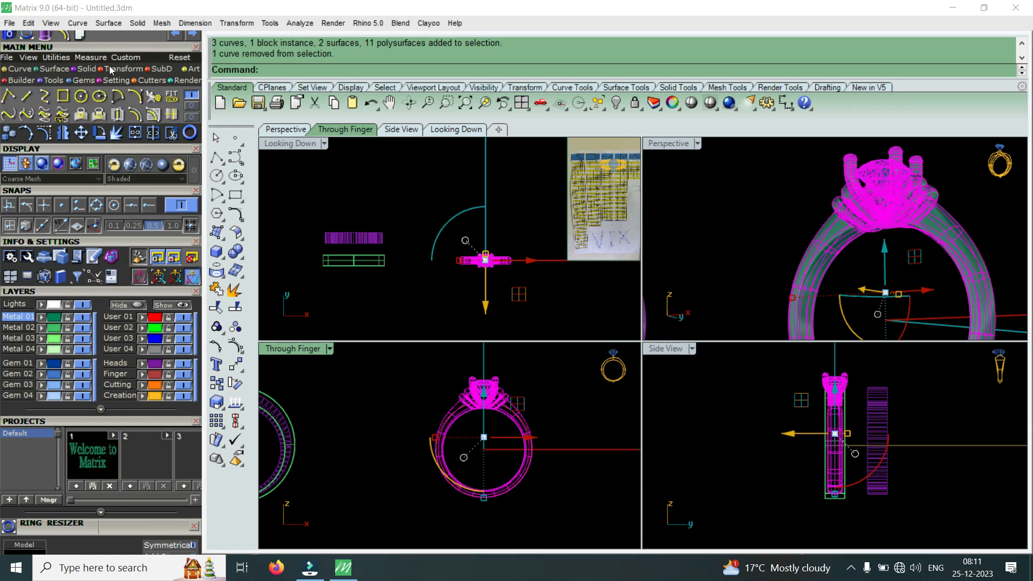
click(51, 80)
click(26, 97)
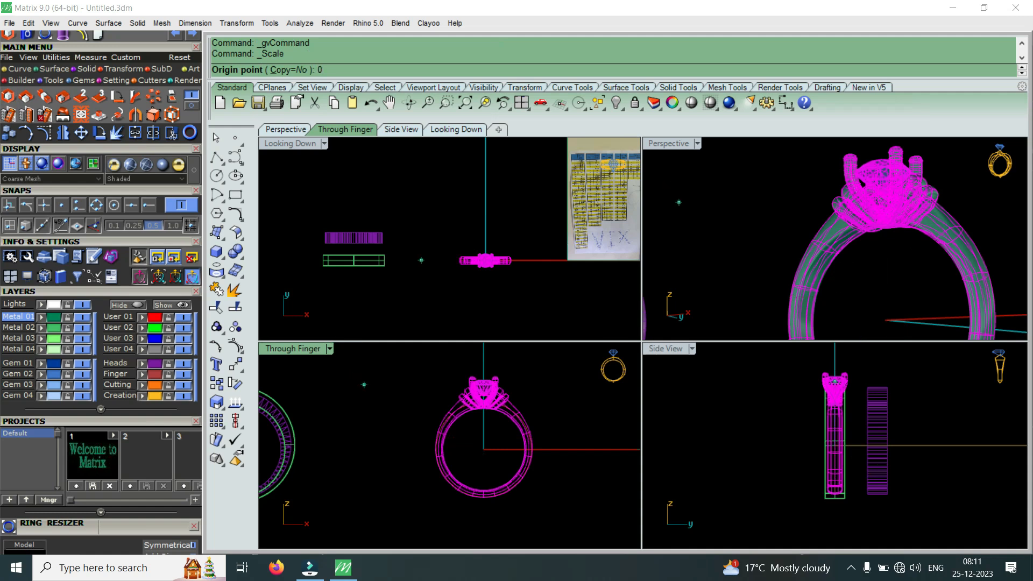
text(0)
key(Return)
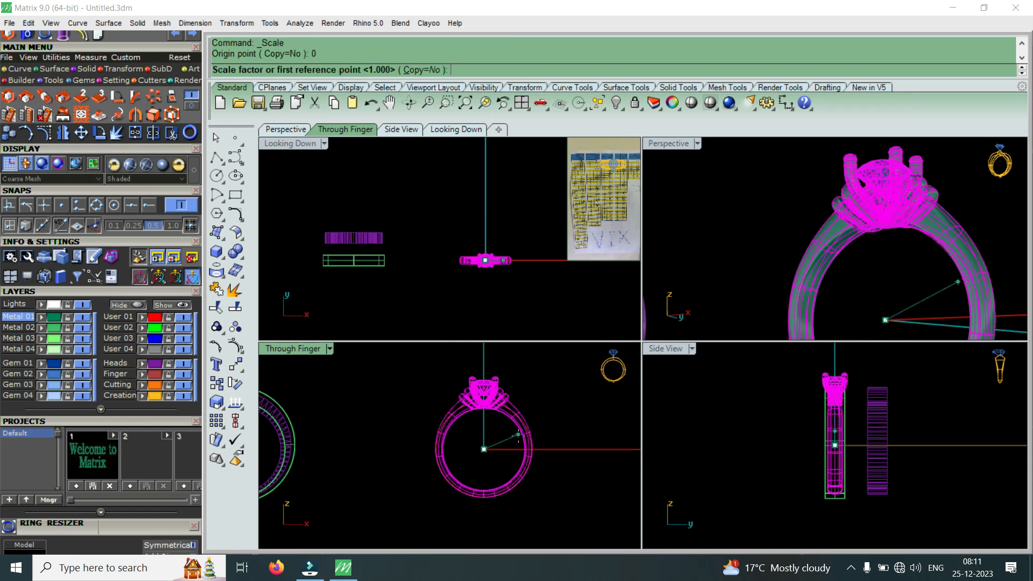
scroll(522, 437, up, 2)
click(571, 453)
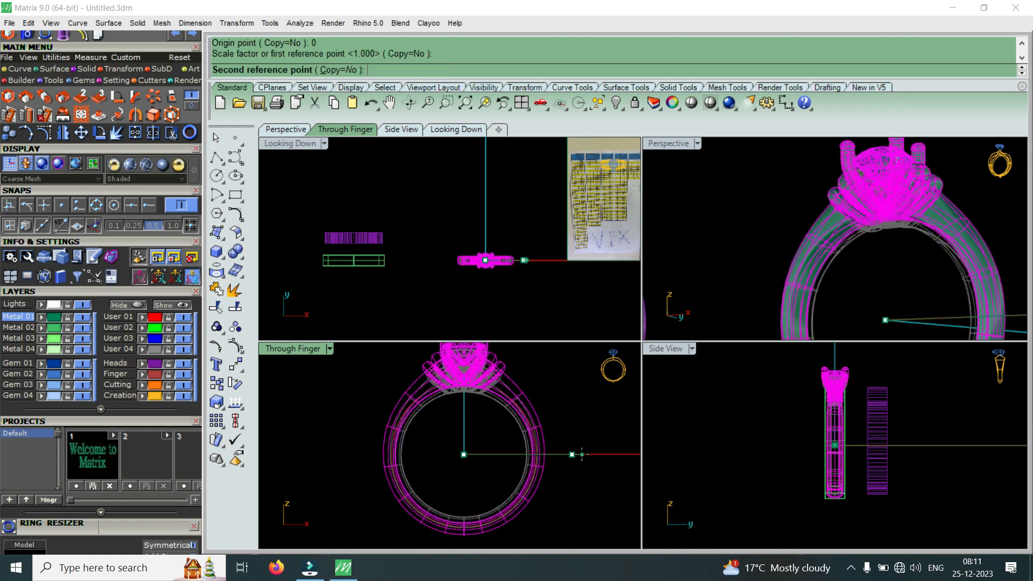
click(589, 458)
Step: Scale the imported ring slightly larger about the origin so its inner edge meets the rail curve
scroll(503, 395, up, 5)
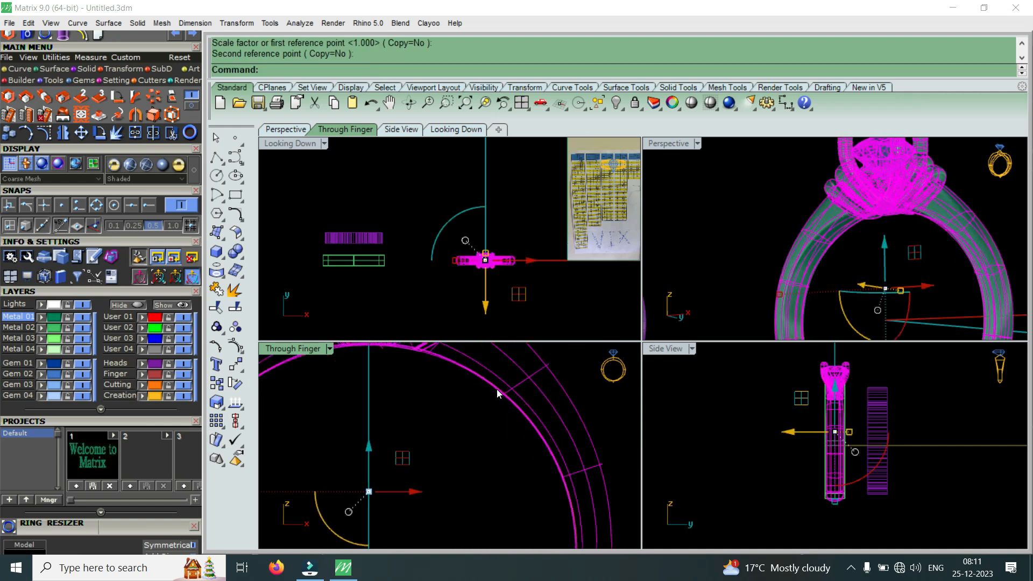
scroll(804, 247, up, 5)
scroll(556, 461, down, 6)
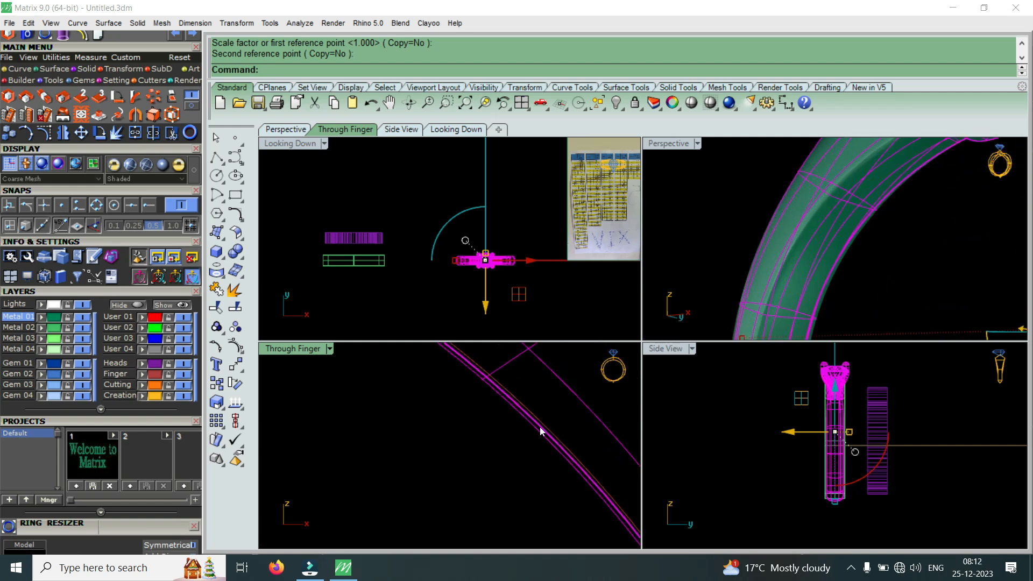
right_click(464, 434)
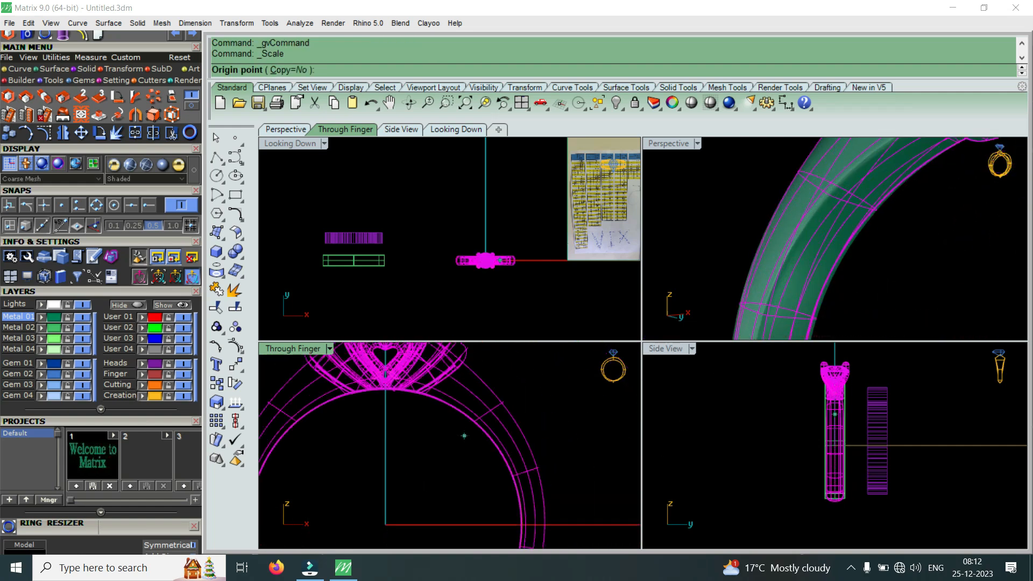
text(0)
key(Return)
scroll(526, 469, up, 6)
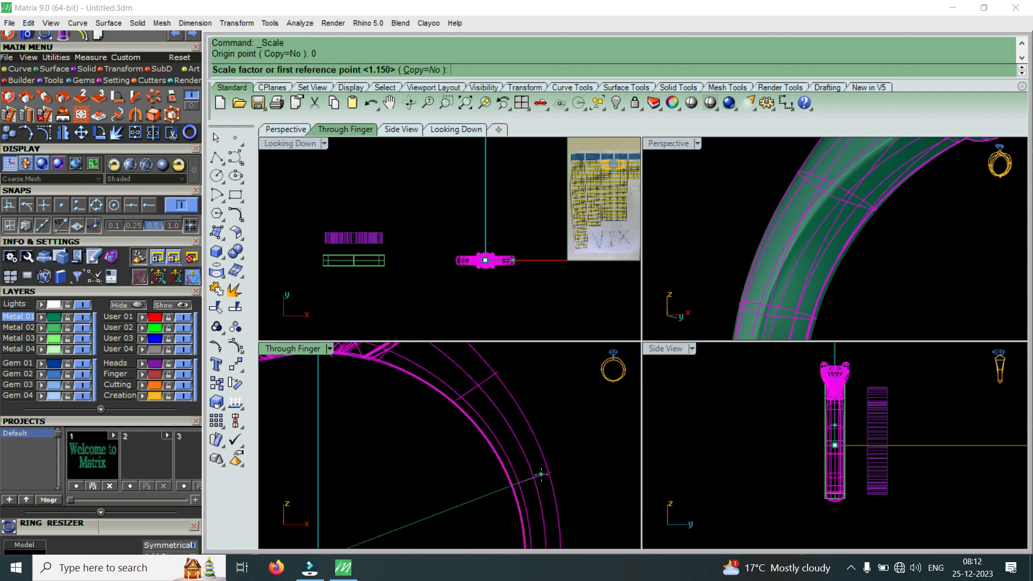
scroll(525, 454, down, 6)
scroll(543, 490, up, 8)
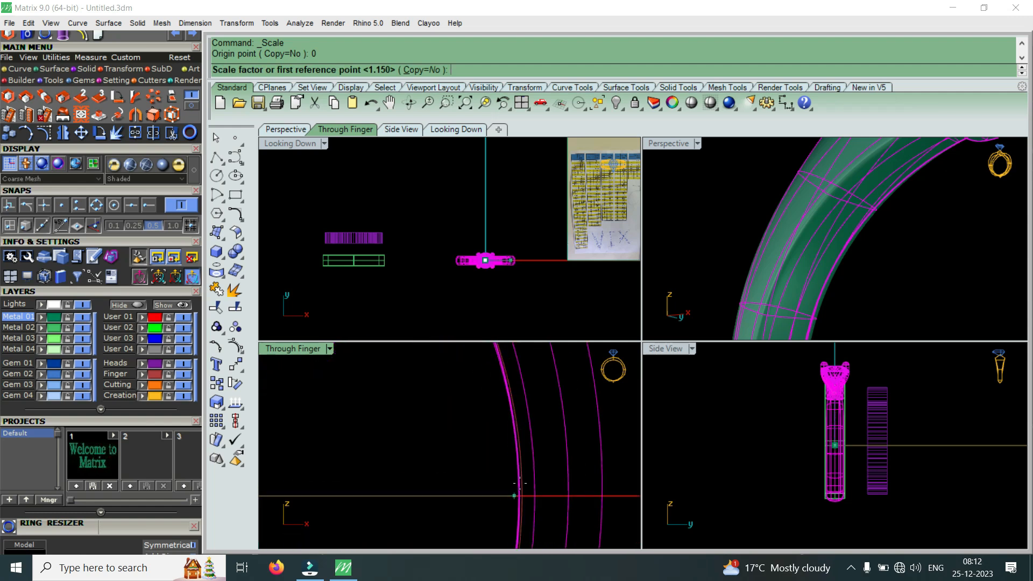
click(544, 503)
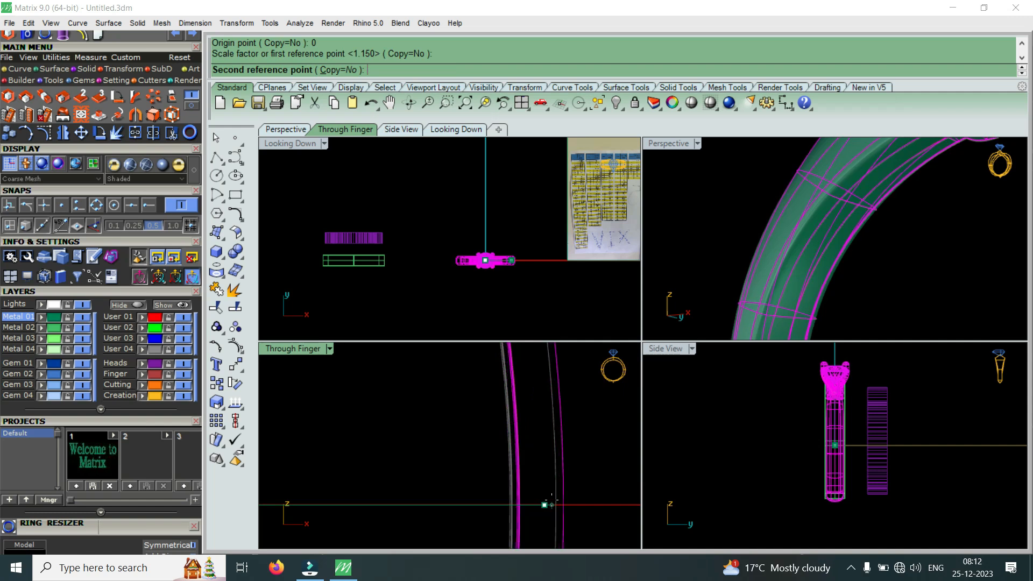
click(554, 505)
scroll(802, 238, down, 5)
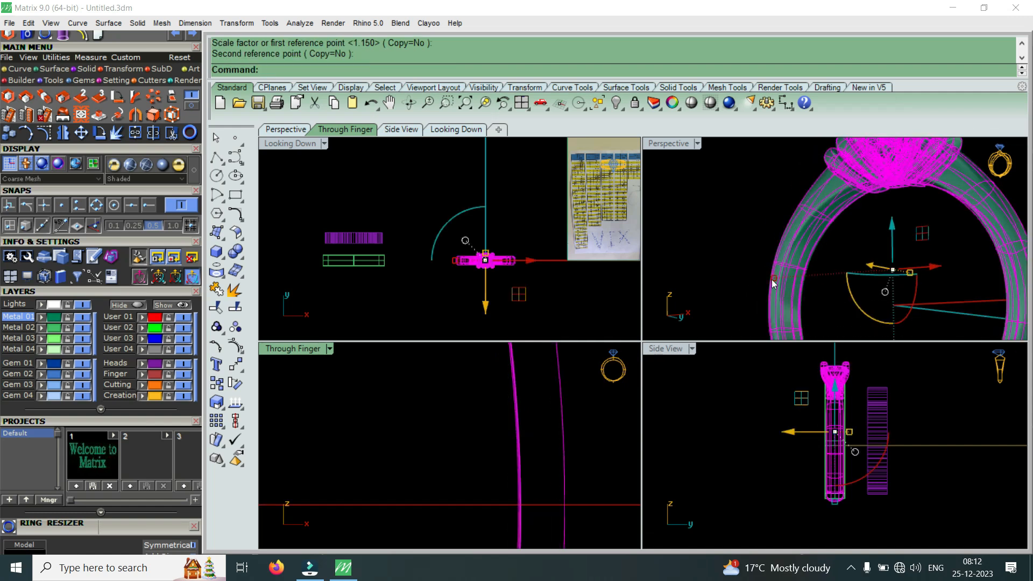
key(Escape)
Step: Select the heart ornament below the gem and examine it on the ring in a maximized Perspective view
scroll(835, 211, up, 6)
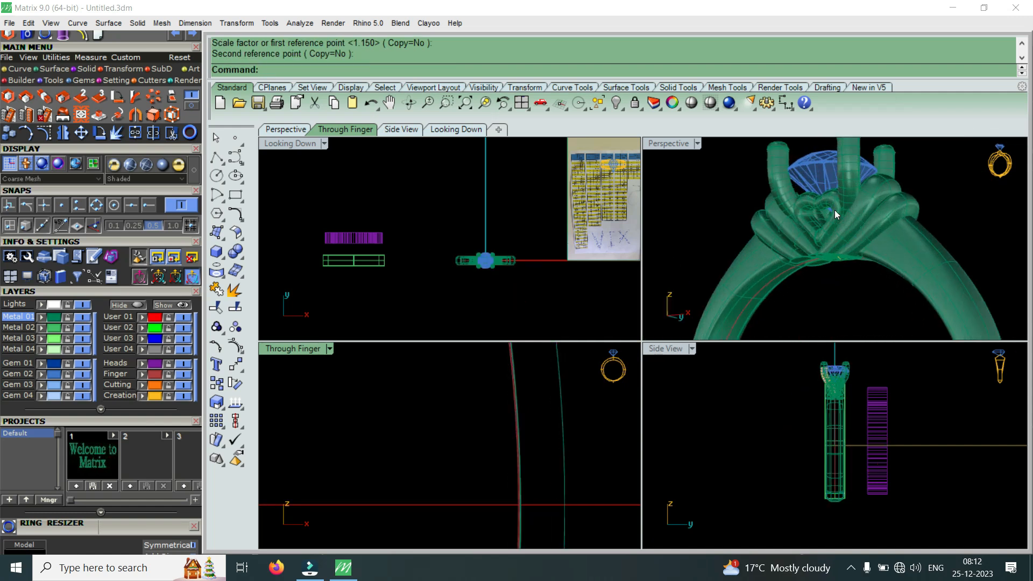
click(836, 211)
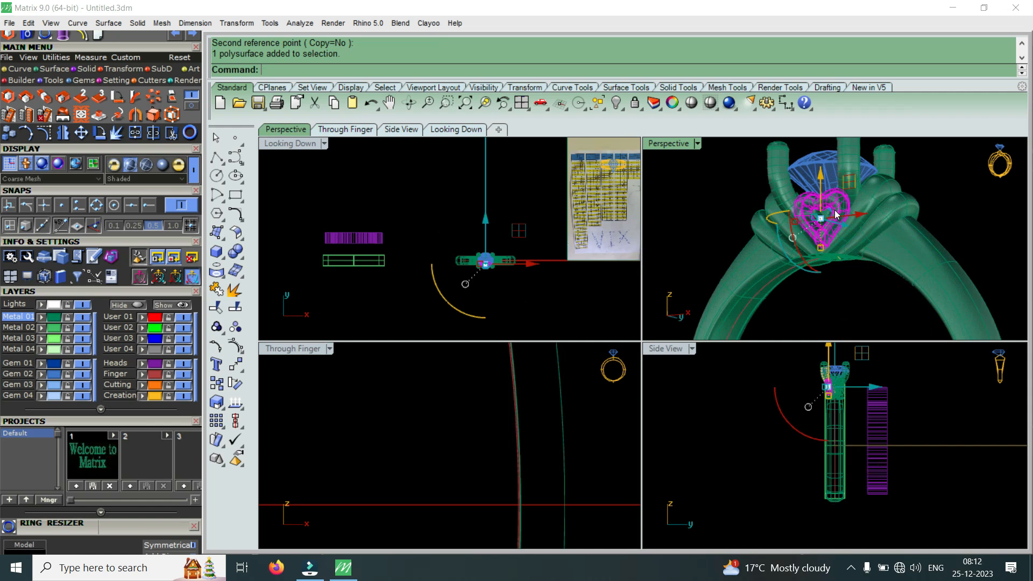
double_click(670, 143)
scroll(689, 216, down, 7)
right_drag(593, 380, 532, 349)
scroll(593, 349, up, 4)
scroll(586, 336, down, 6)
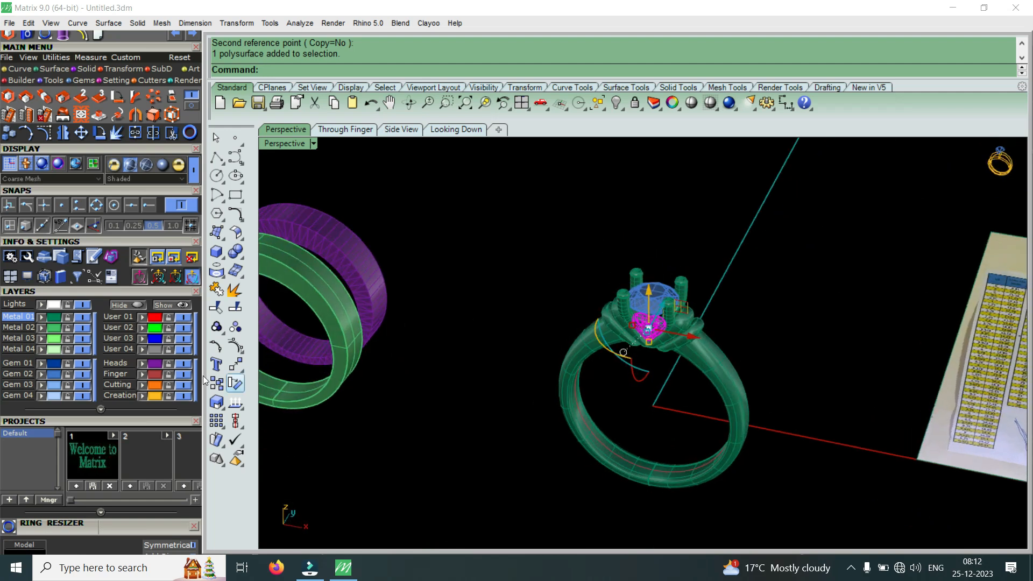
right_drag(615, 429, 611, 412)
Step: Highlight the whole imported ring, examine its head and shank from several angles, and return to the four-view layout
drag(491, 498, 732, 262)
scroll(671, 328, up, 4)
right_drag(671, 329, 610, 265)
key(Escape)
scroll(714, 243, down, 5)
scroll(614, 264, up, 6)
scroll(620, 264, down, 5)
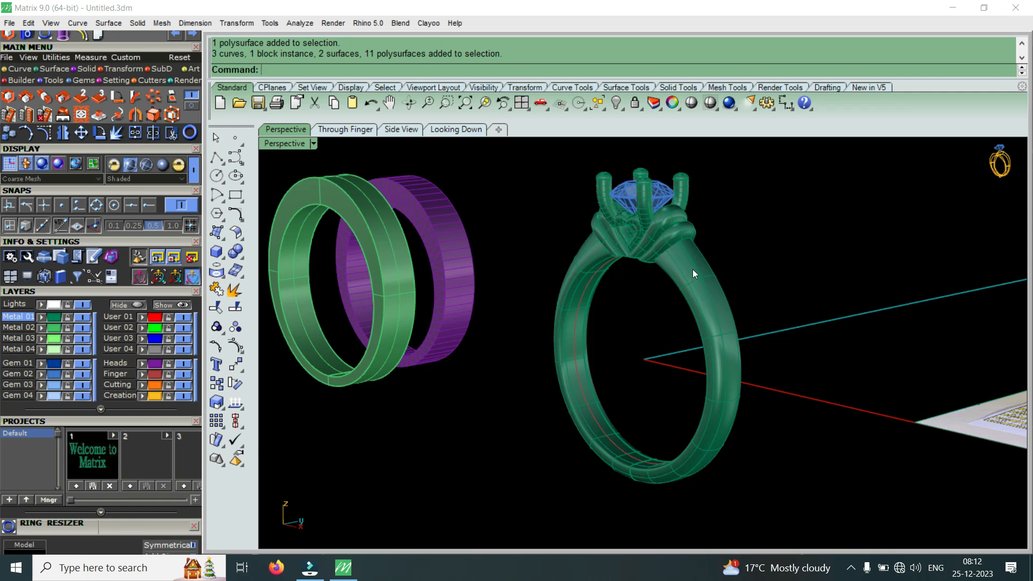
right_drag(693, 273, 755, 285)
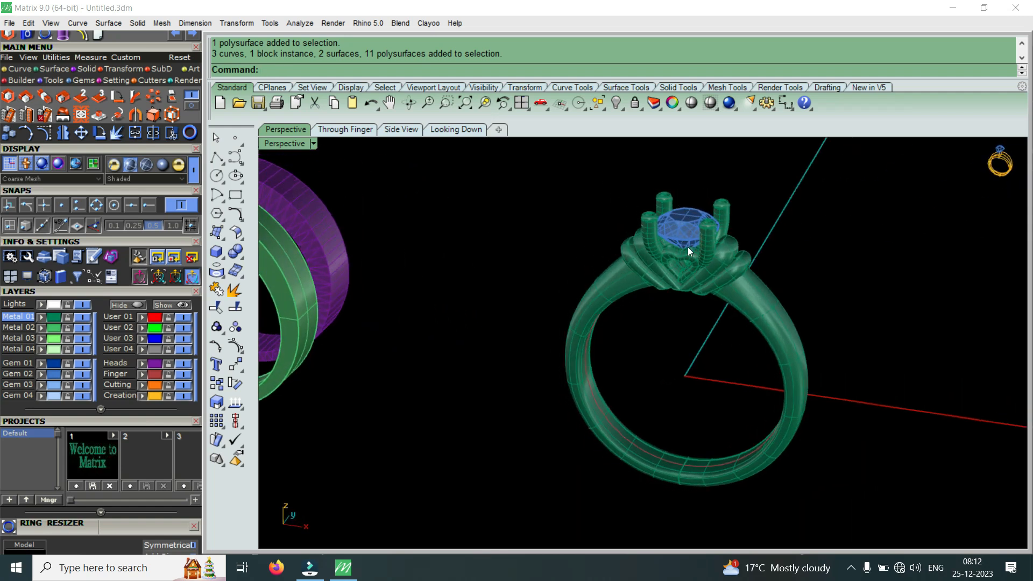
scroll(765, 317, up, 2)
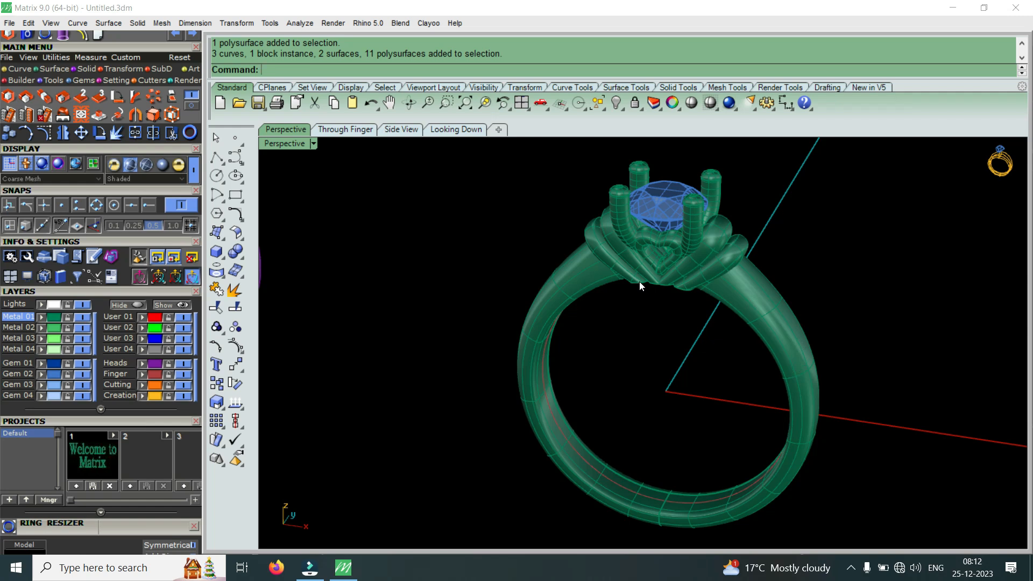
double_click(289, 143)
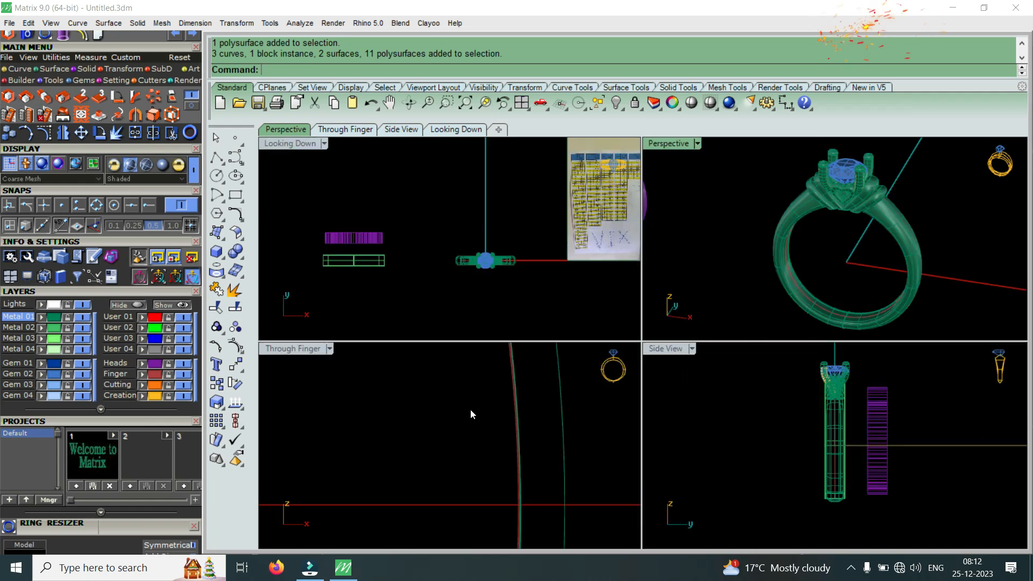
Step: Delete the surface inside the front prong of the imported ring
scroll(533, 486, down, 2)
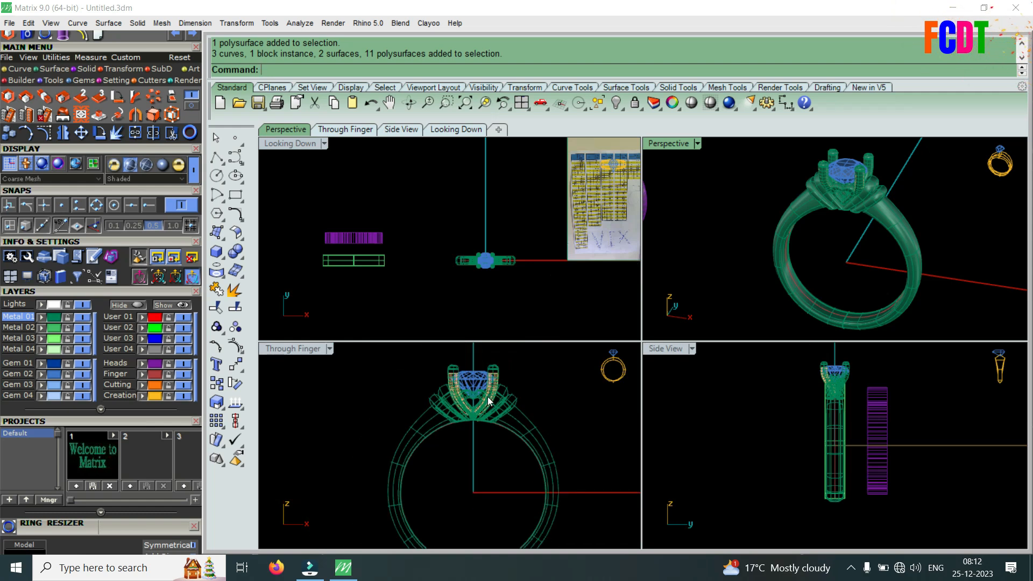
scroll(495, 383, down, 2)
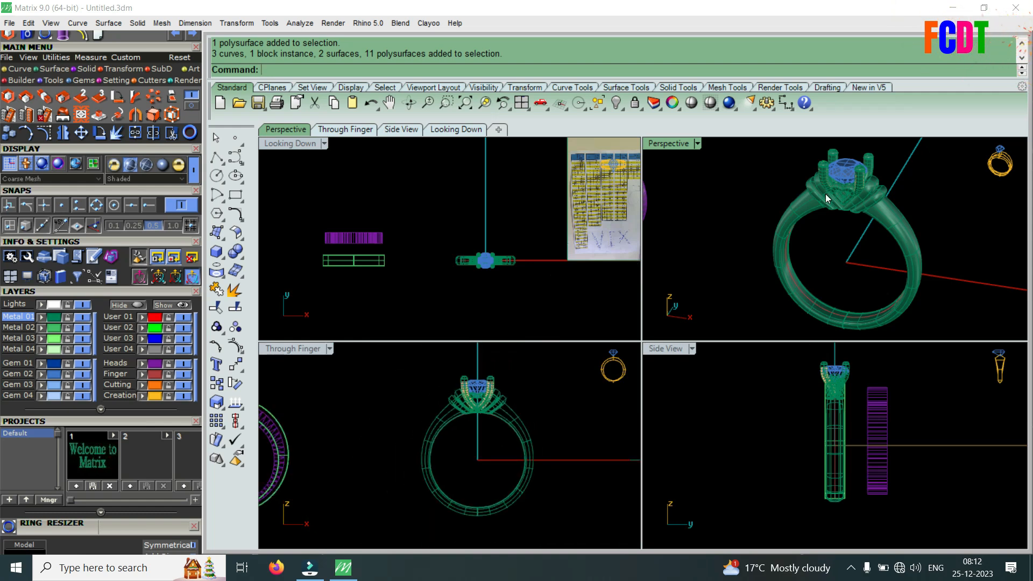
scroll(816, 222, up, 5)
click(817, 222)
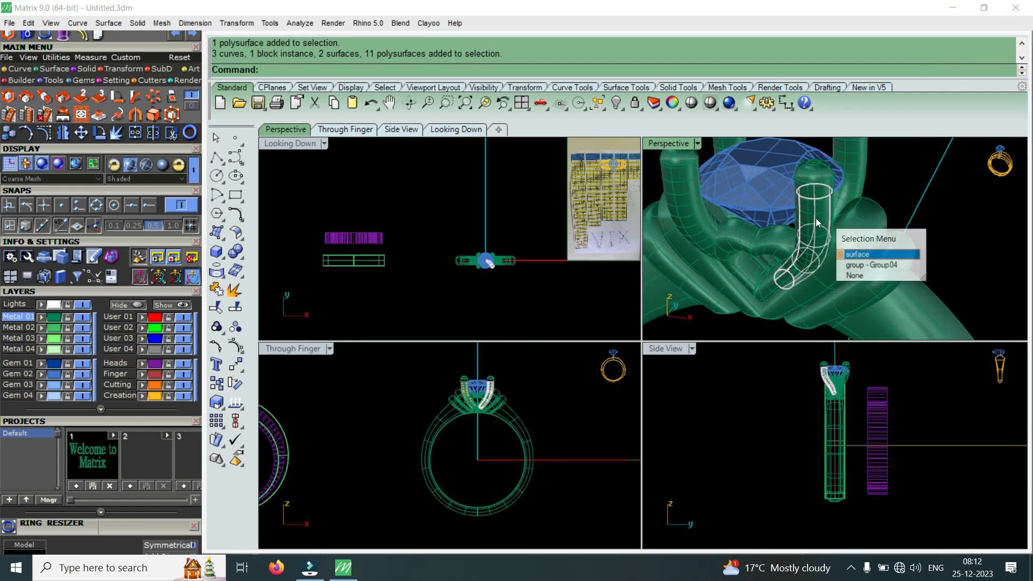
click(861, 256)
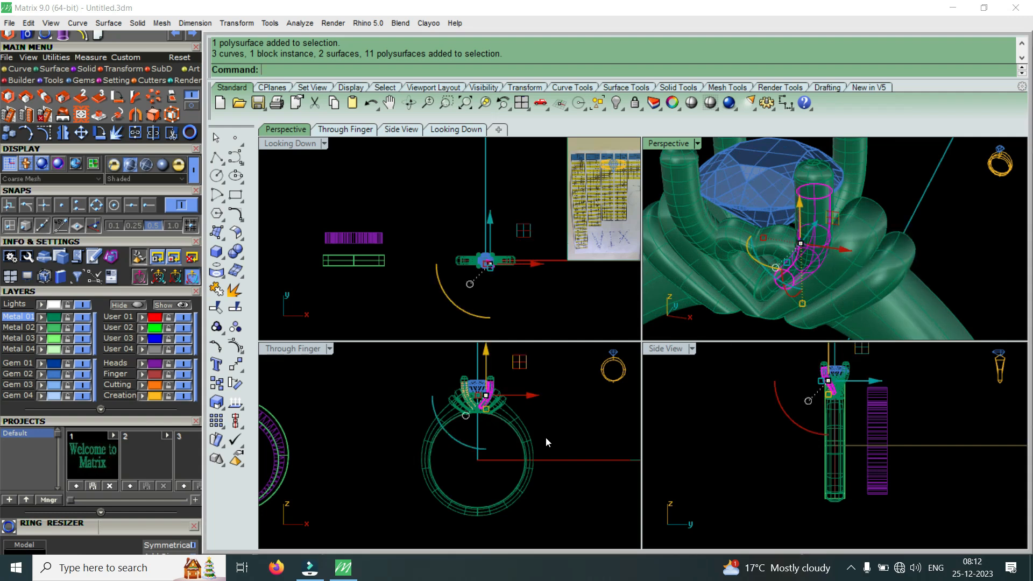
key(Delete)
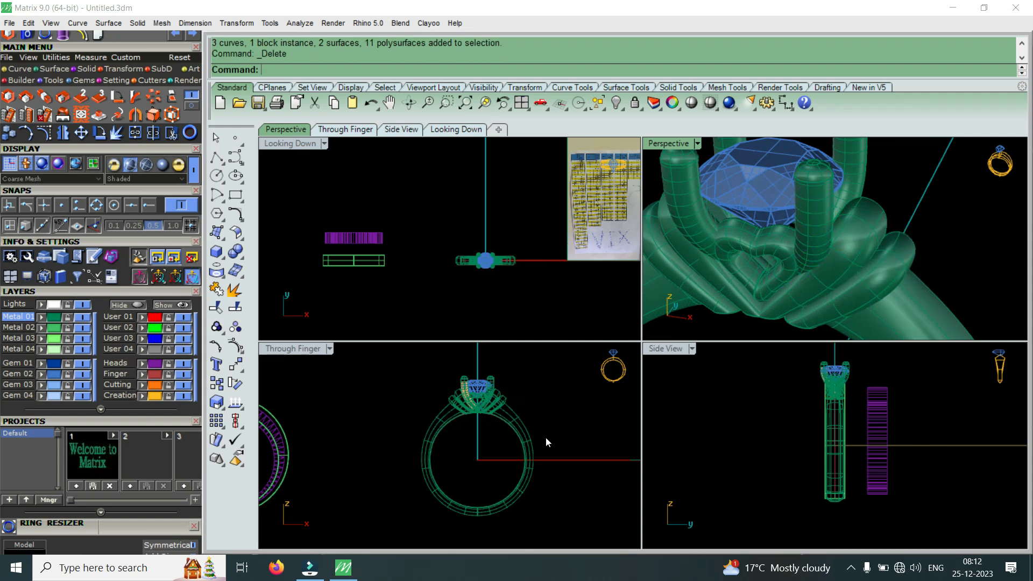
Step: Delete the leftover tube surface and its yellow guide curve from the left prong of the imported ring
click(153, 384)
click(154, 396)
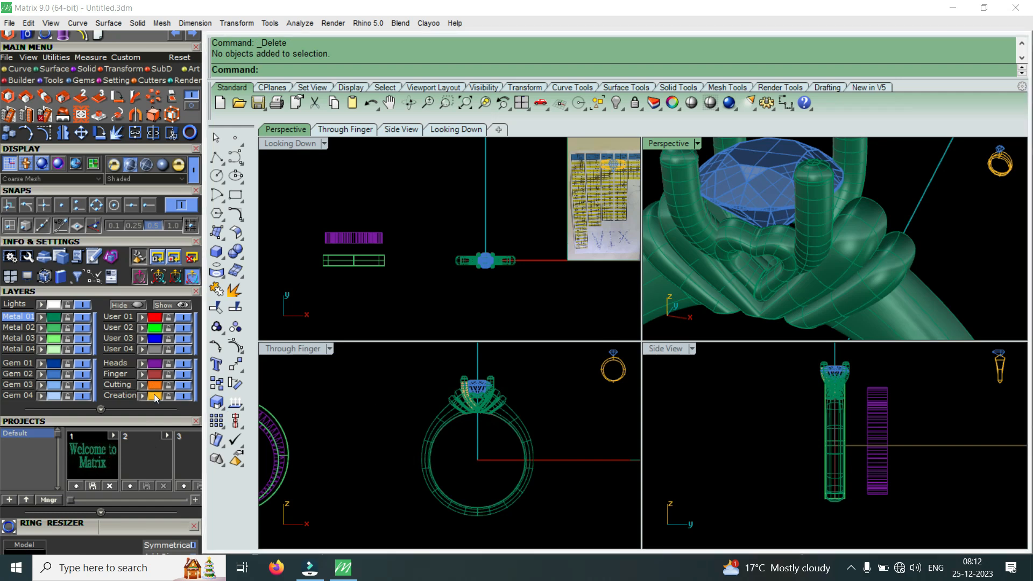
scroll(458, 378, up, 5)
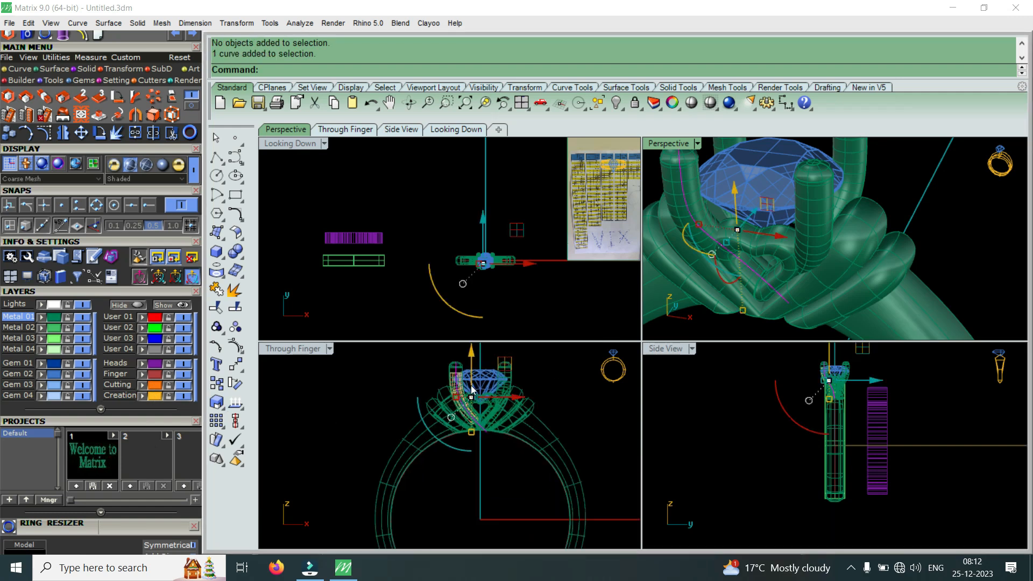
scroll(458, 379, up, 3)
click(444, 381)
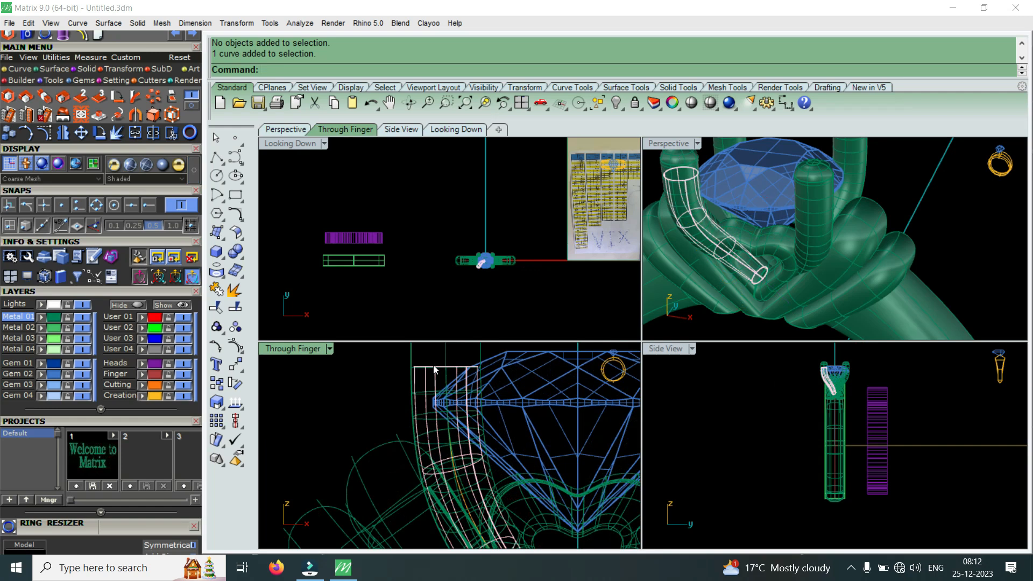
click(474, 402)
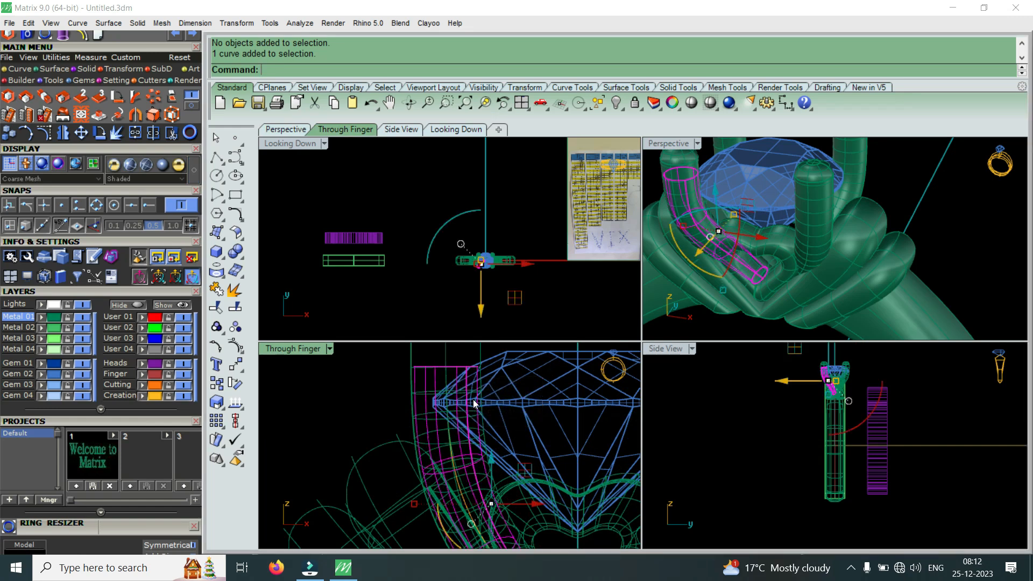
key(Delete)
scroll(472, 486, up, 3)
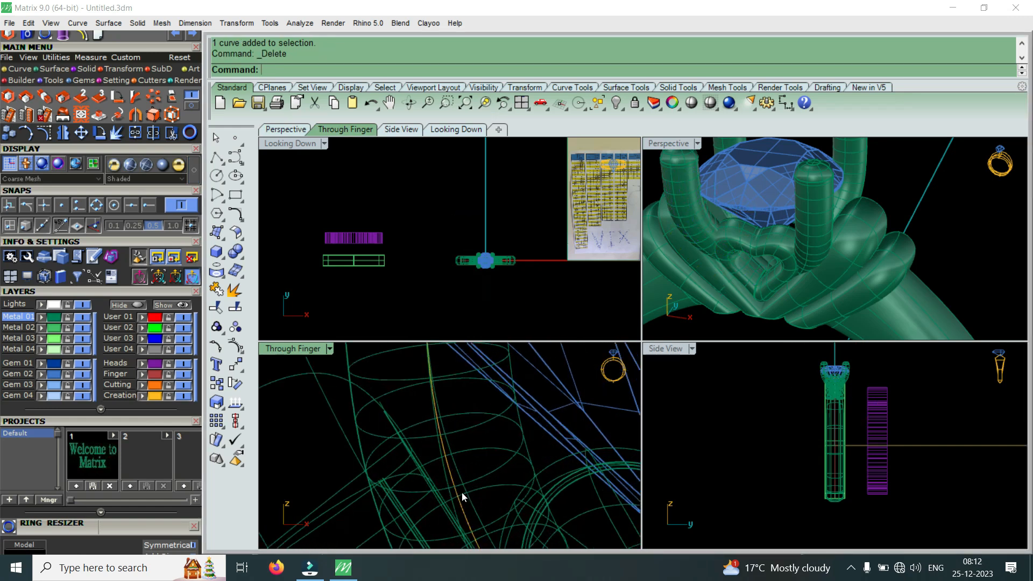
click(462, 511)
key(Delete)
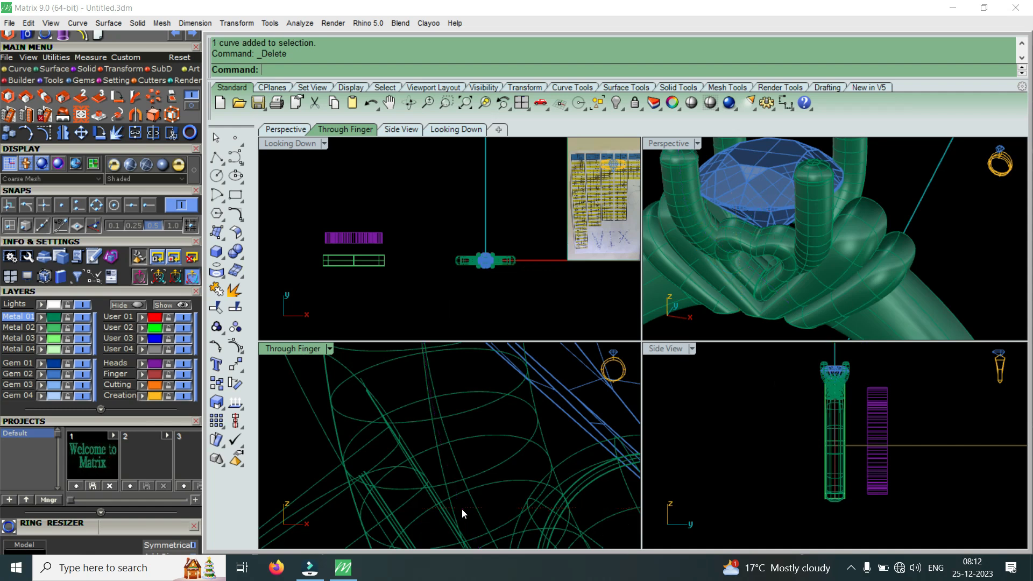
Step: Draw the Ring Resizer primary circle around the engagement ring from its centre, with a radius of about 16.8 mm
scroll(461, 509, down, 5)
scroll(489, 441, down, 5)
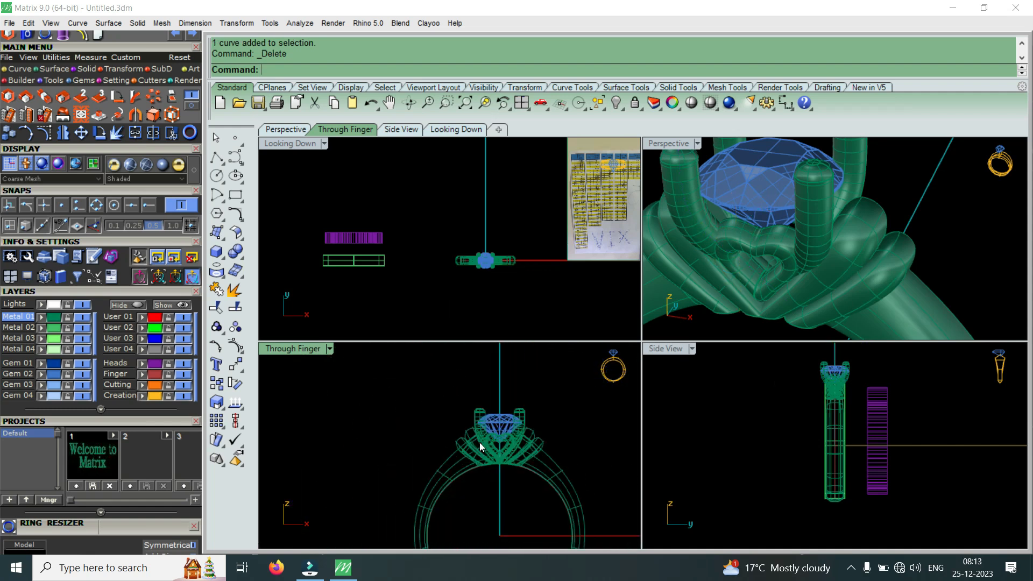
scroll(509, 445, up, 3)
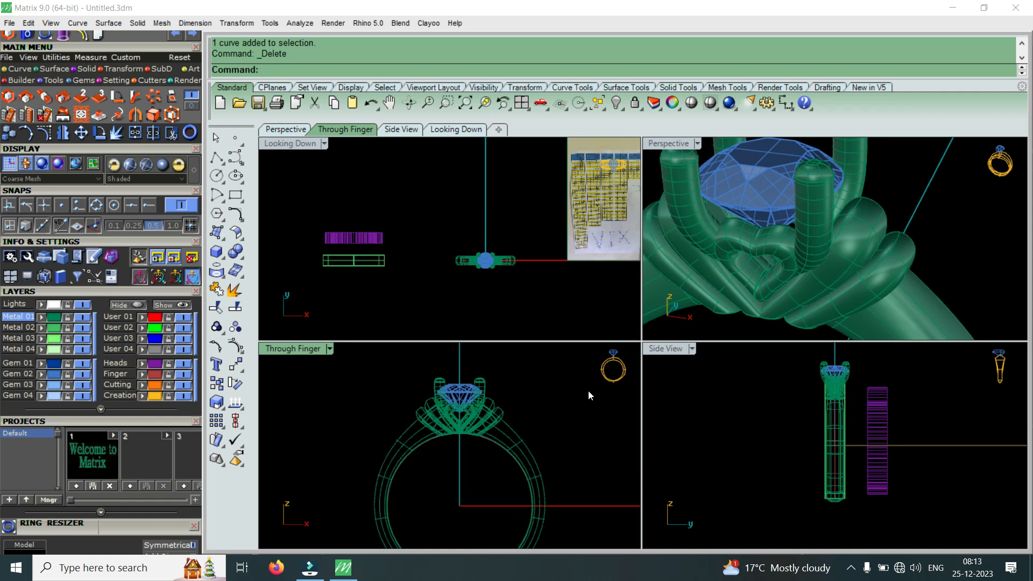
scroll(505, 401, down, 3)
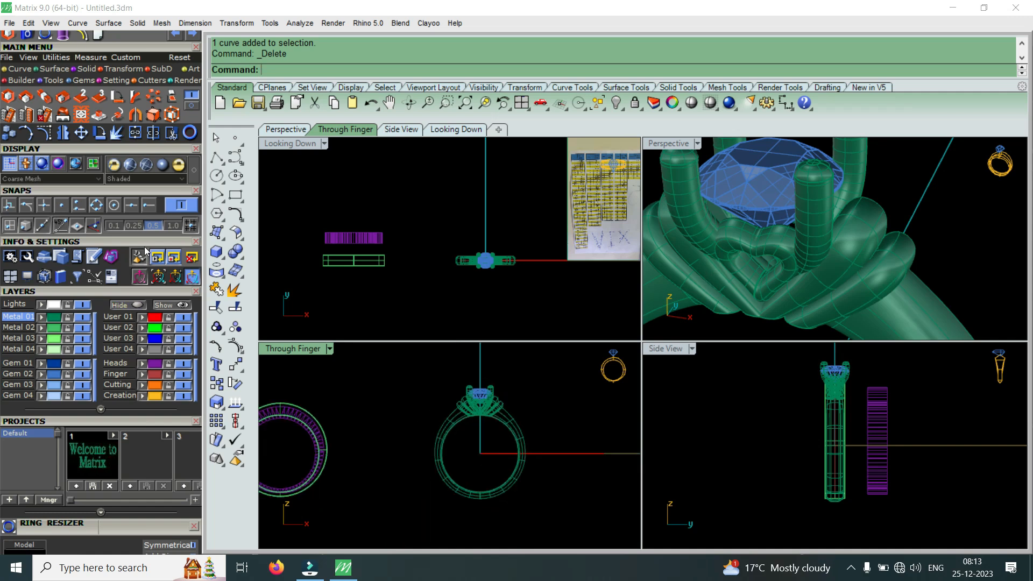
drag(165, 417, 154, 222)
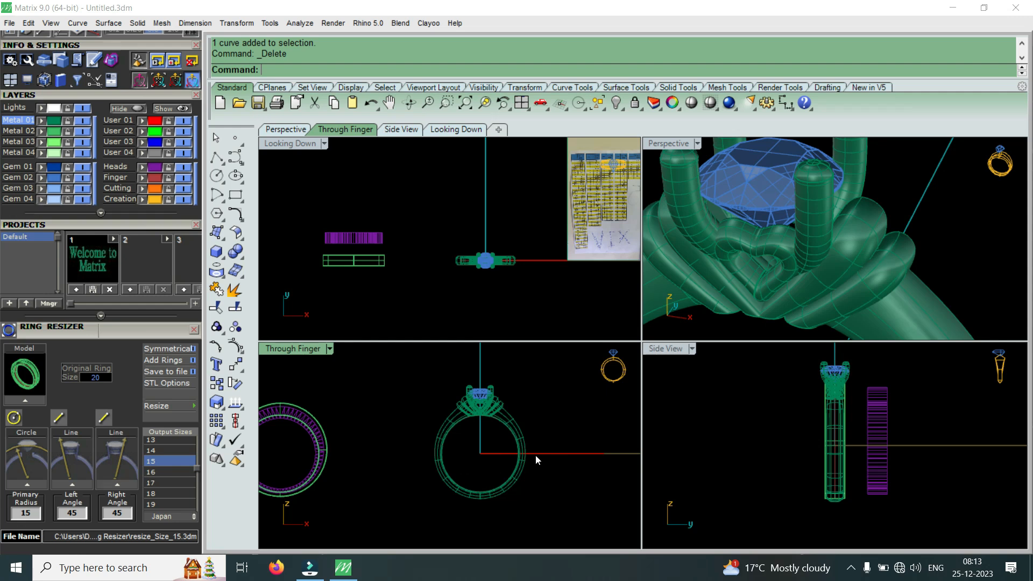
click(14, 418)
click(480, 454)
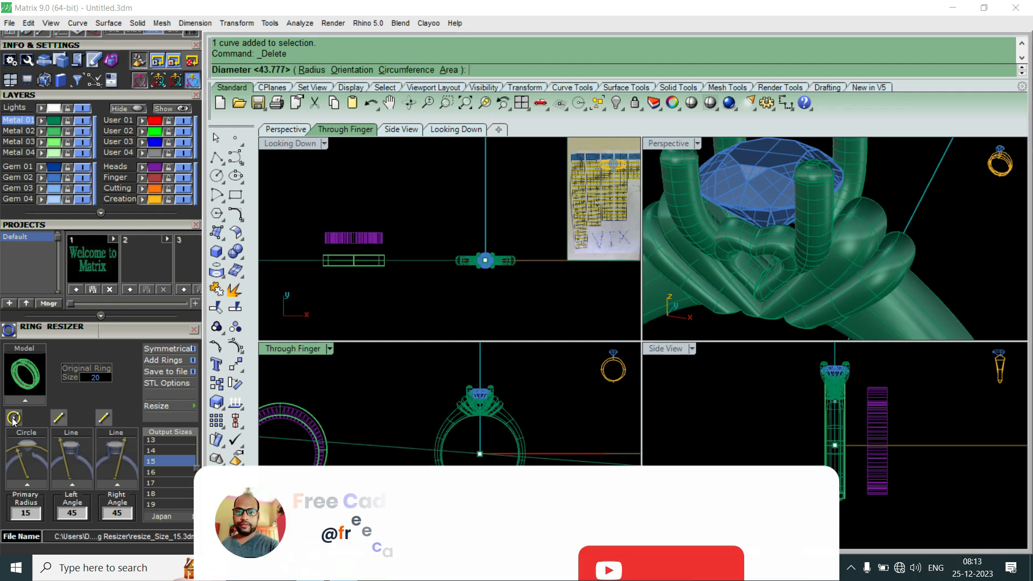
scroll(423, 469, up, 4)
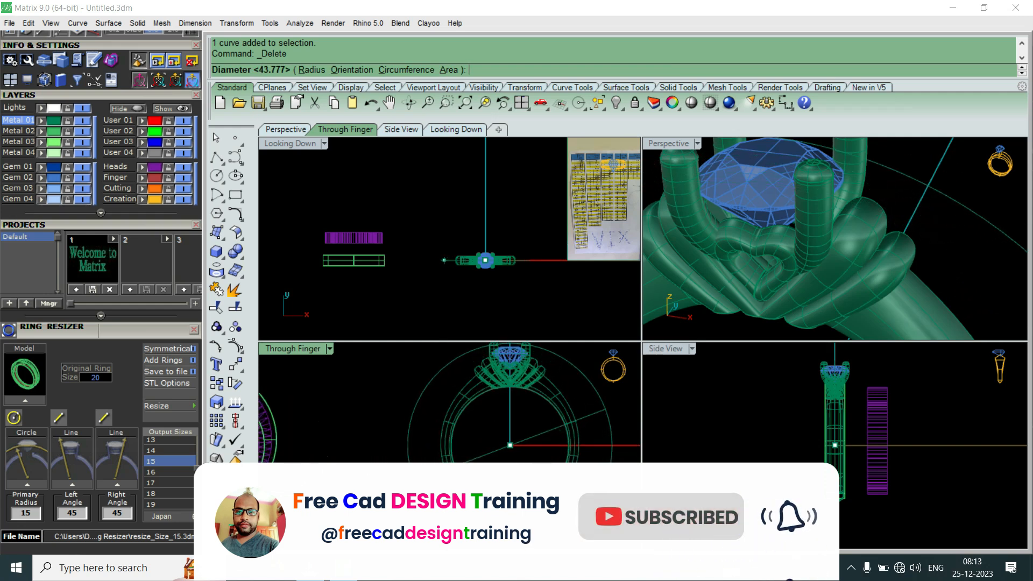
scroll(414, 473, down, 4)
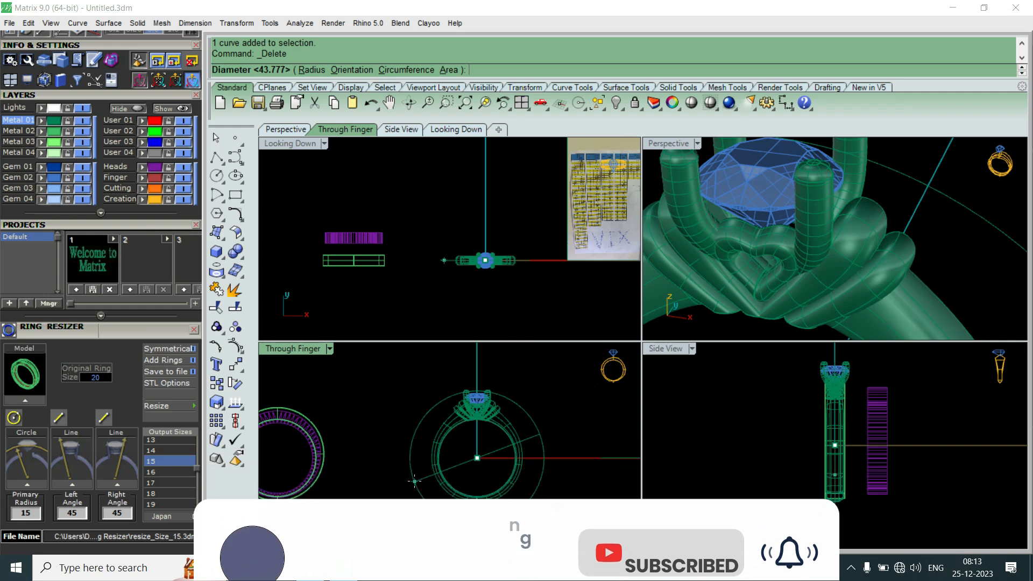
click(414, 483)
scroll(480, 395, up, 6)
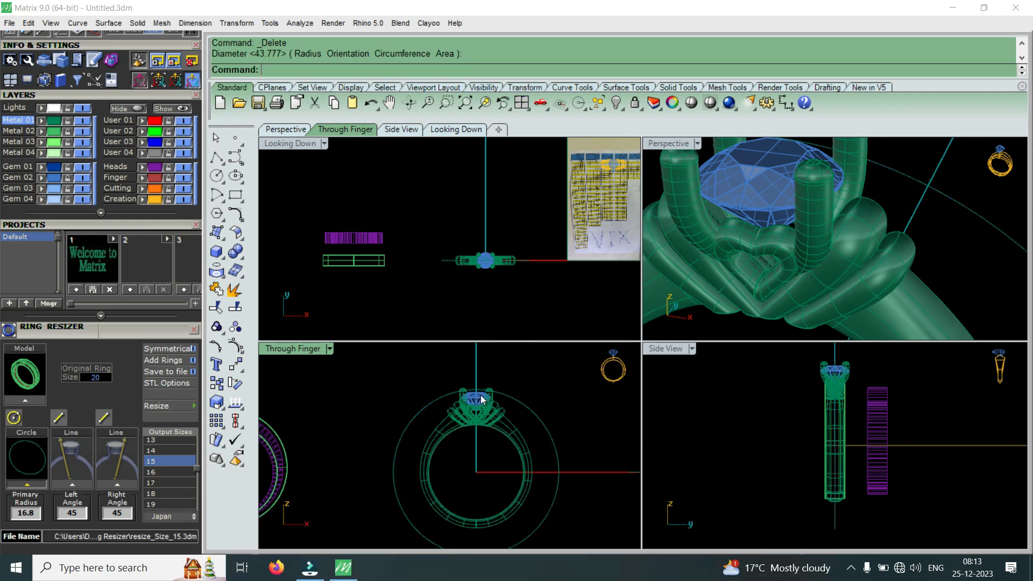
scroll(491, 391, down, 5)
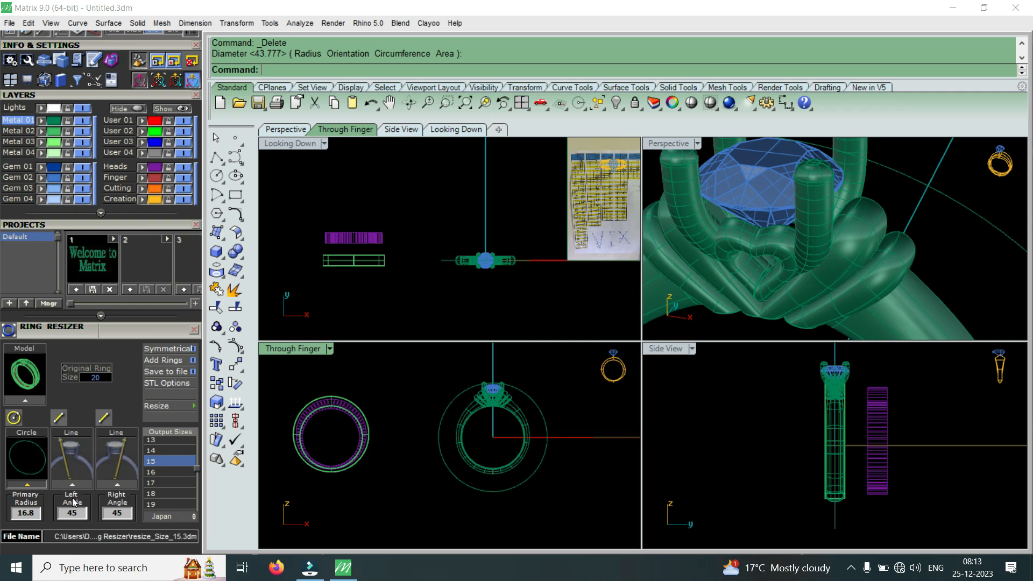
Step: Draw the left angle line from the ring centre past the outside of the left prong, giving symmetrical angles of about 11.68 degrees
click(59, 418)
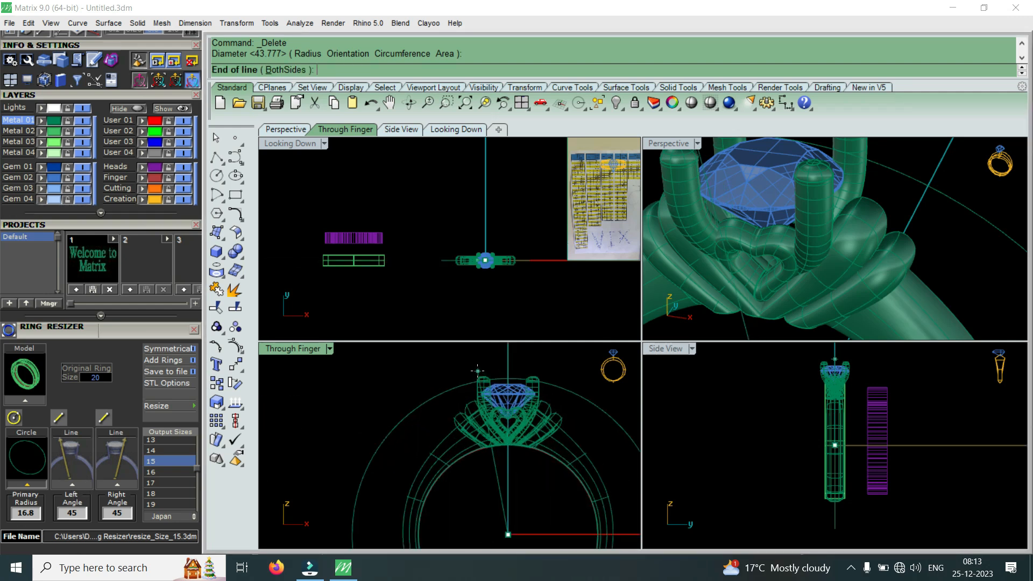
scroll(477, 371, up, 3)
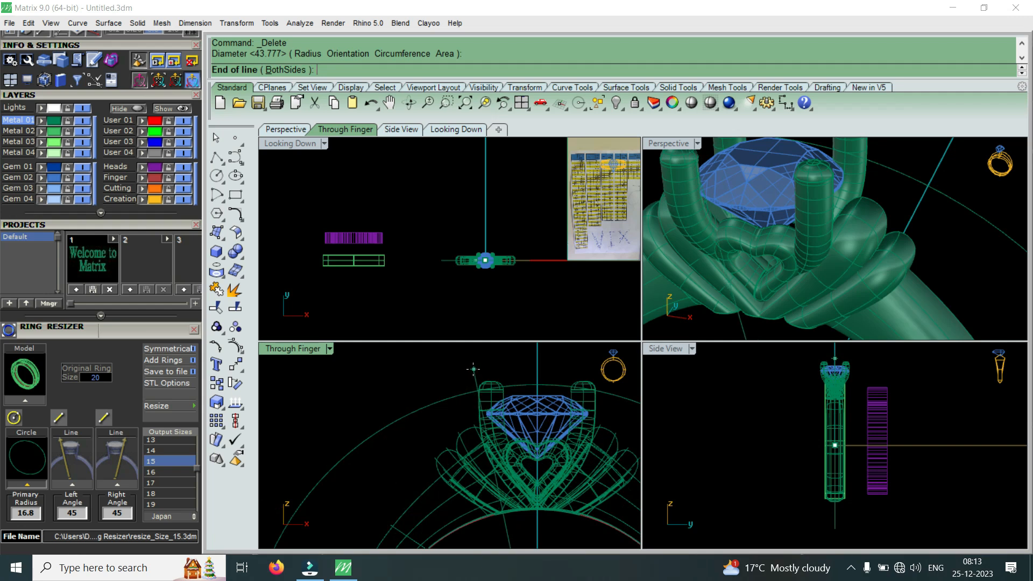
click(473, 369)
scroll(550, 382, down, 4)
scroll(509, 398, up, 6)
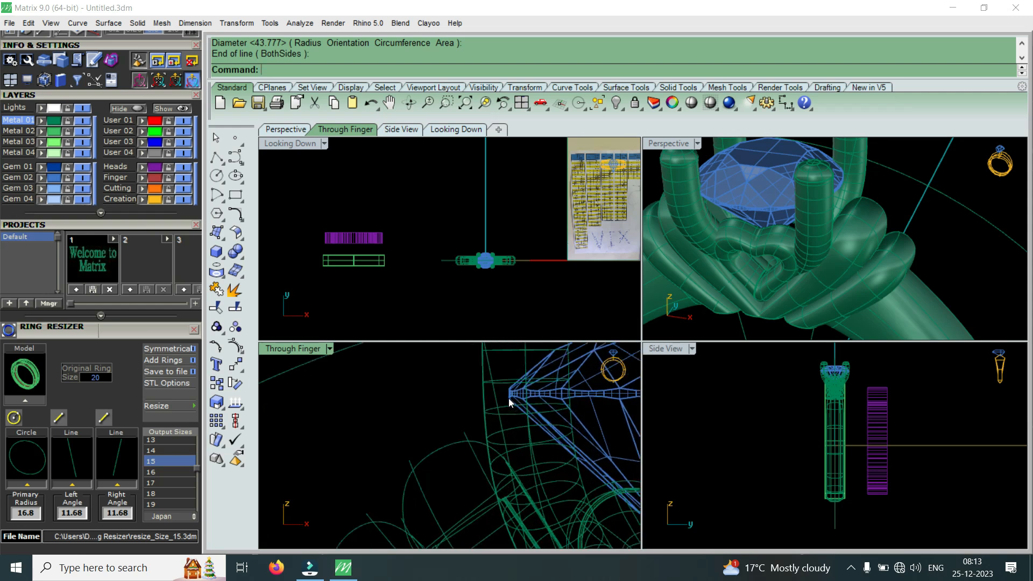
scroll(508, 398, down, 4)
scroll(528, 441, down, 2)
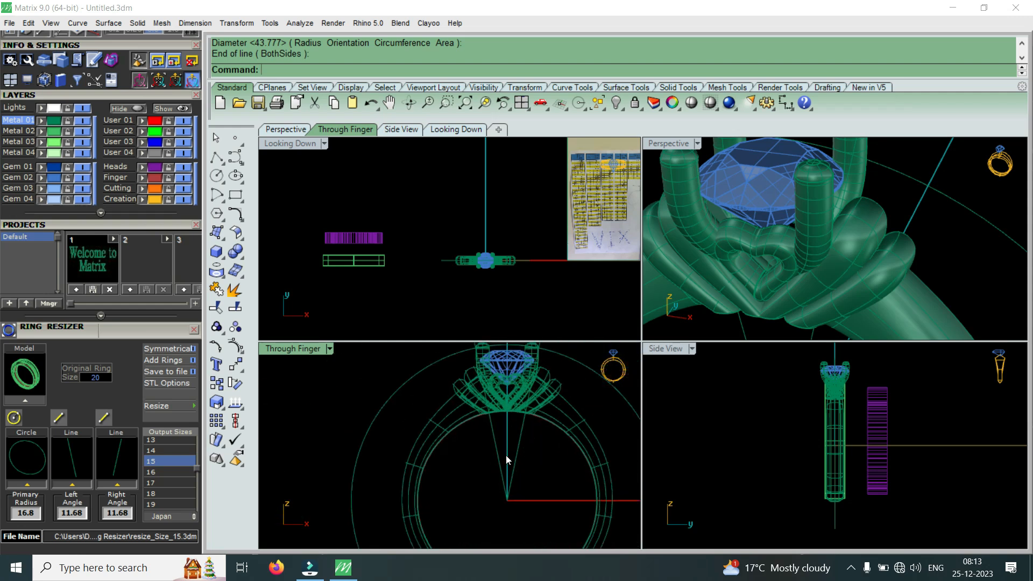
scroll(532, 463, down, 4)
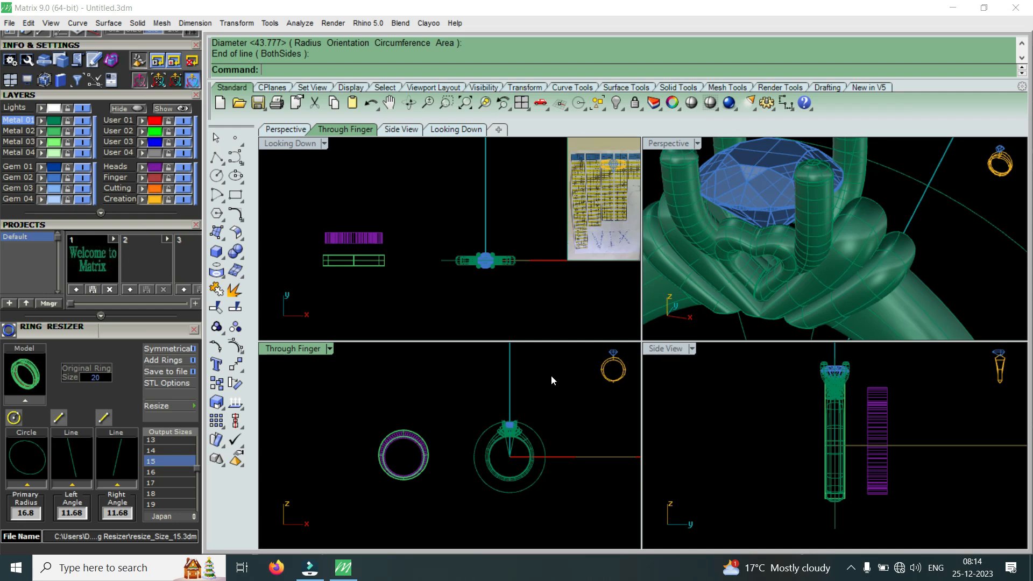
Step: Load the ring with its circle and angle lines, excluding the reference image, as the Ring Resizer model and resize it to Japan size 15
drag(475, 402, 580, 511)
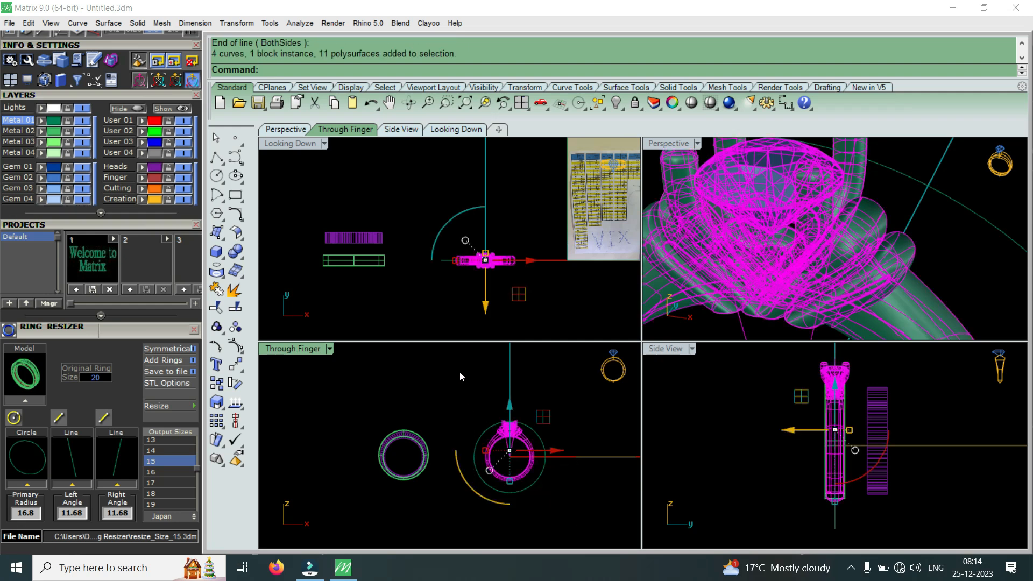
drag(592, 404, 461, 516)
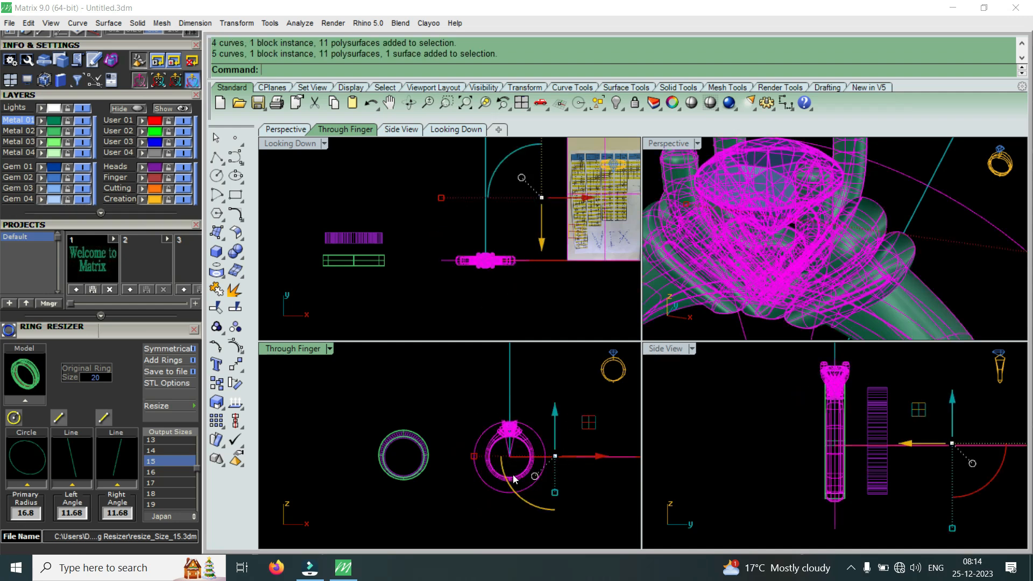
ctrl+click(596, 254)
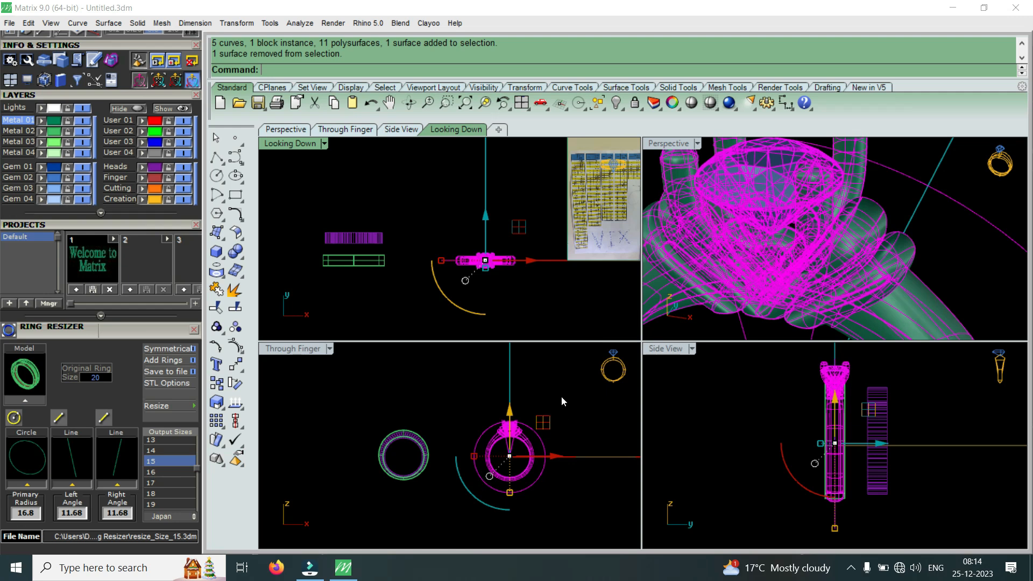
scroll(794, 240, down, 8)
scroll(734, 299, up, 12)
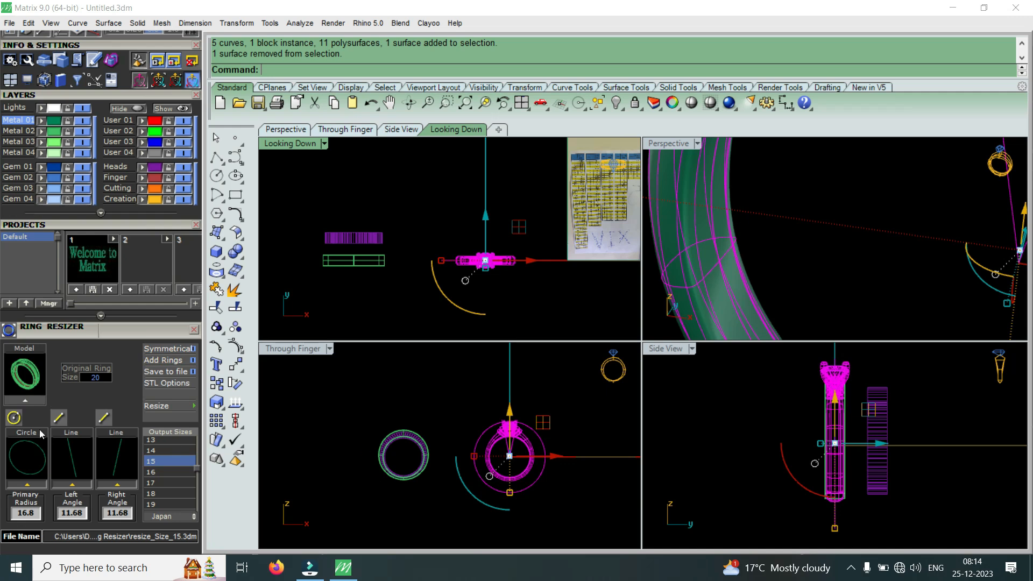
click(30, 399)
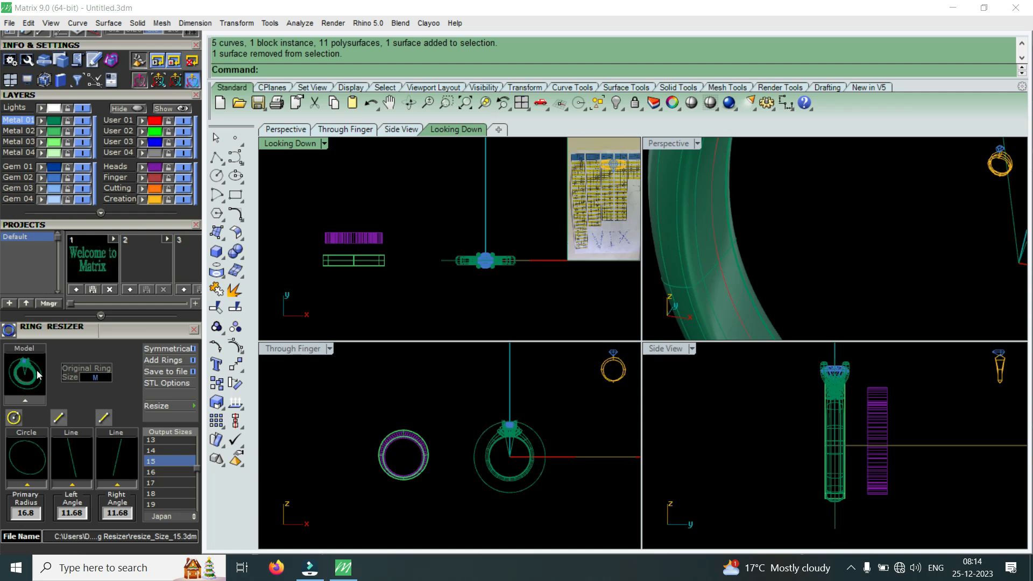
click(182, 406)
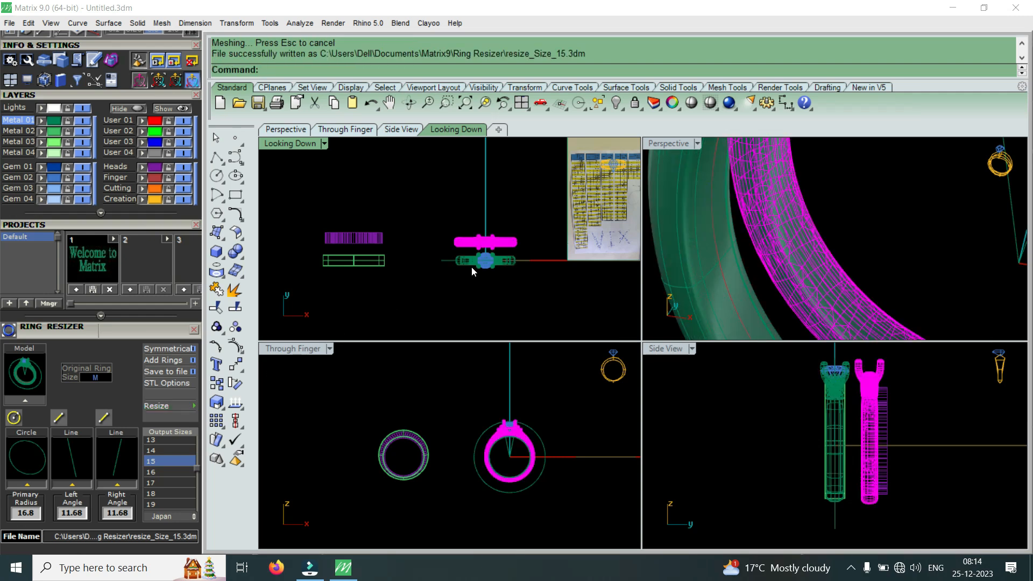
Step: Compare the resized ring mesh with the original ring from above and through the finger, checking the head and shank
scroll(498, 247, up, 5)
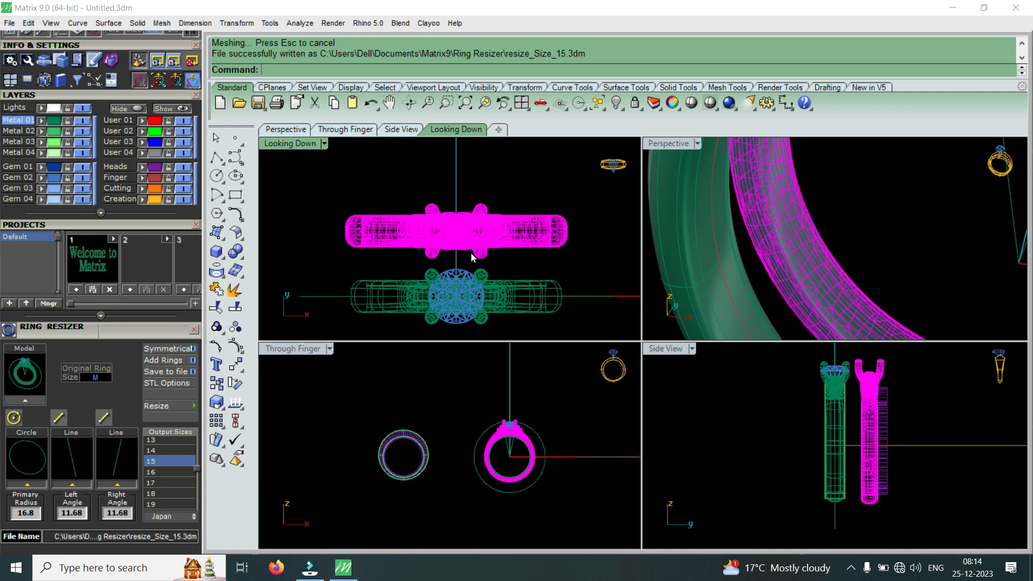
scroll(493, 254, up, 1)
scroll(493, 259, down, 2)
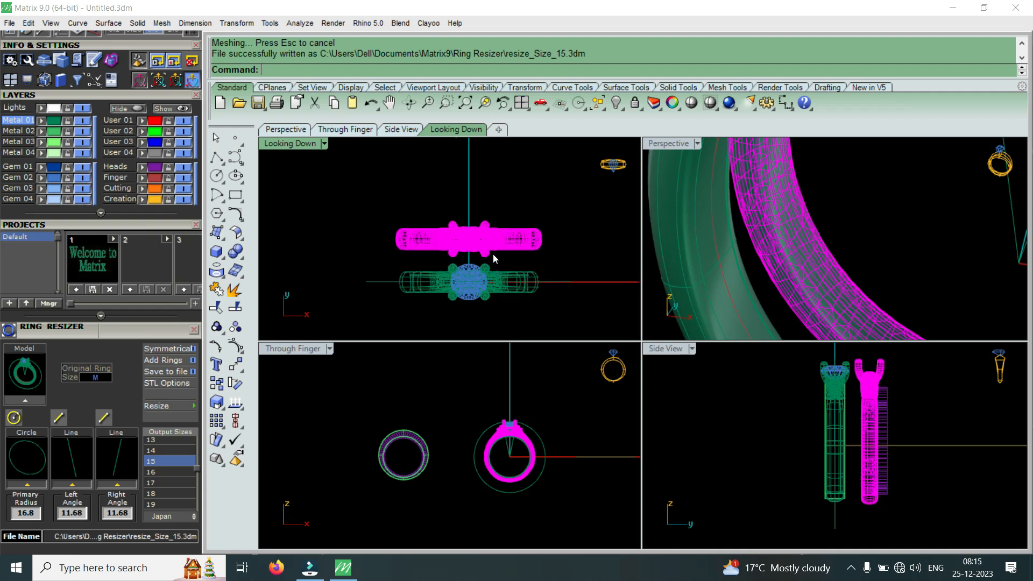
scroll(506, 447, up, 3)
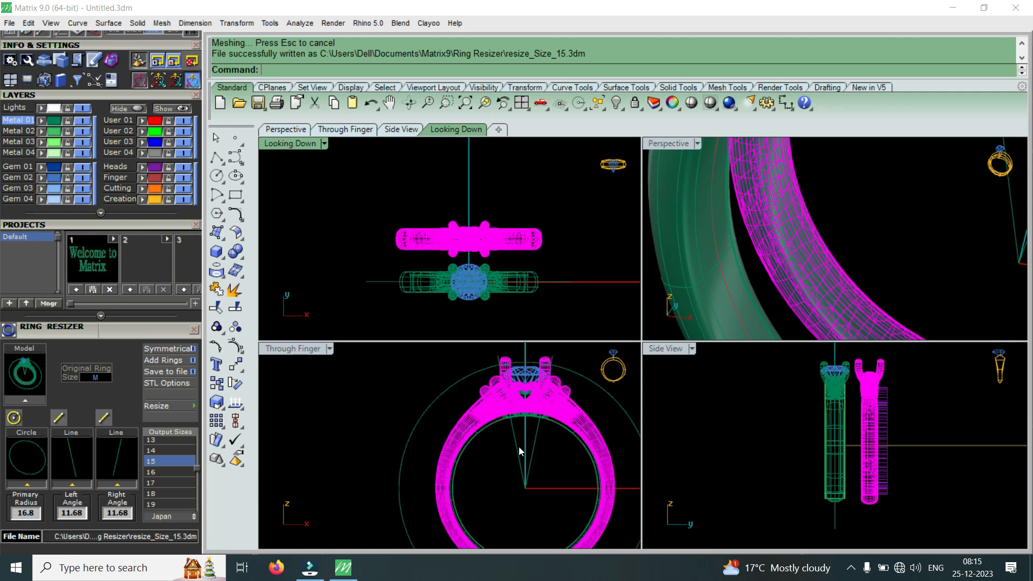
scroll(519, 447, up, 5)
scroll(505, 412, down, 3)
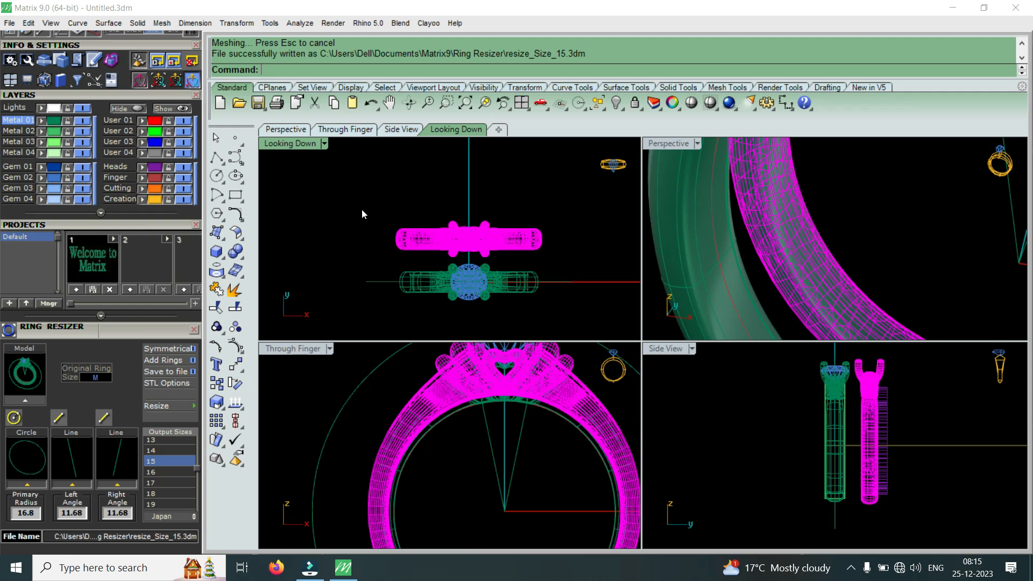
scroll(479, 234, down, 3)
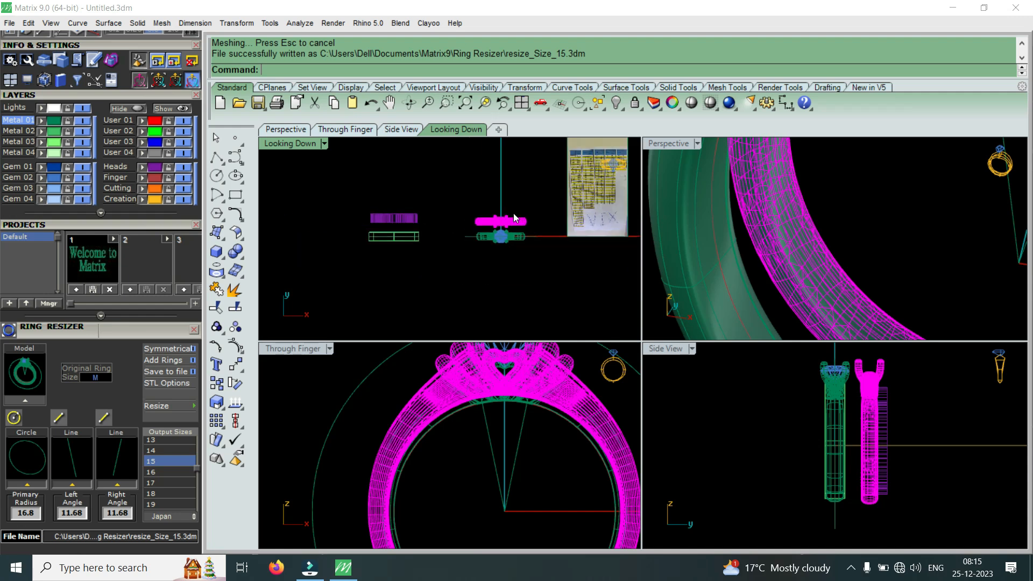
scroll(506, 235, up, 4)
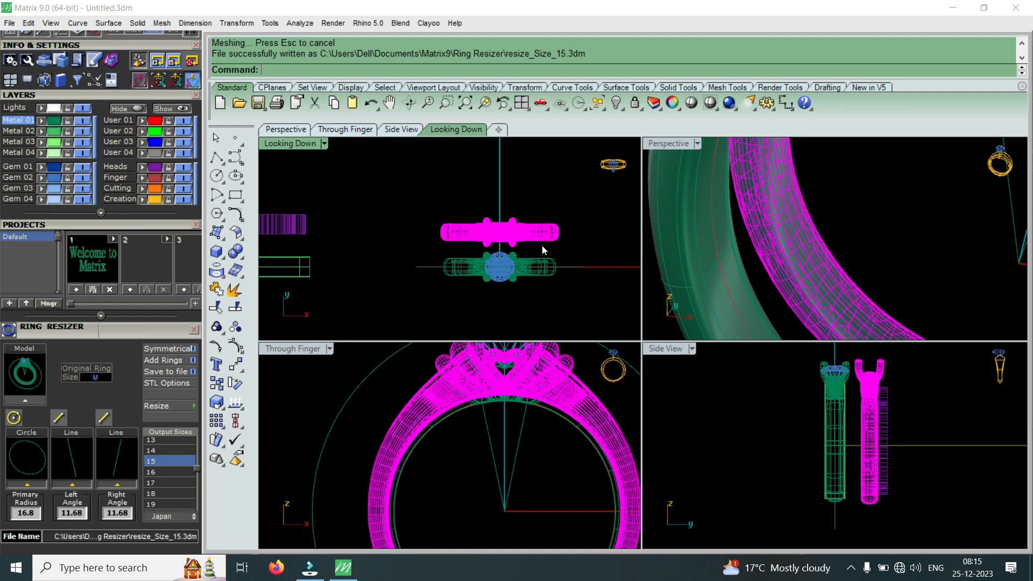
Step: Delete the resized ring mesh and choose Japan size 12 as the output size
key(Delete)
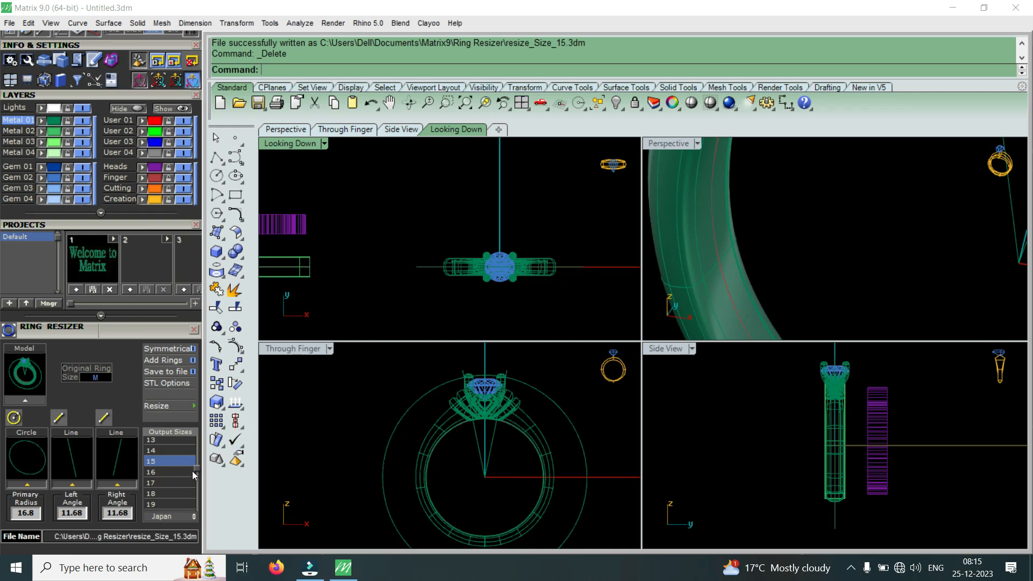
drag(196, 469, 195, 466)
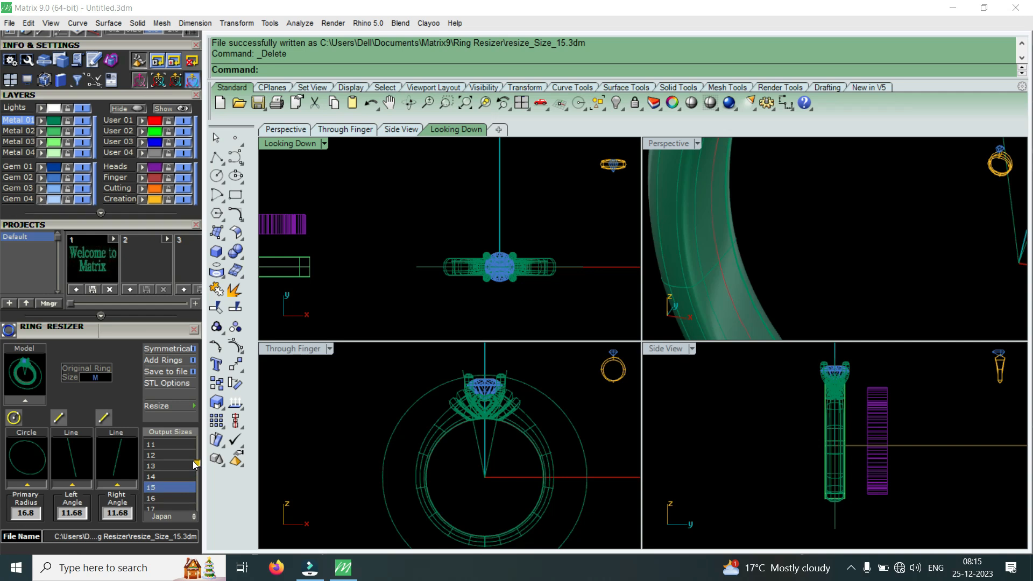
click(163, 454)
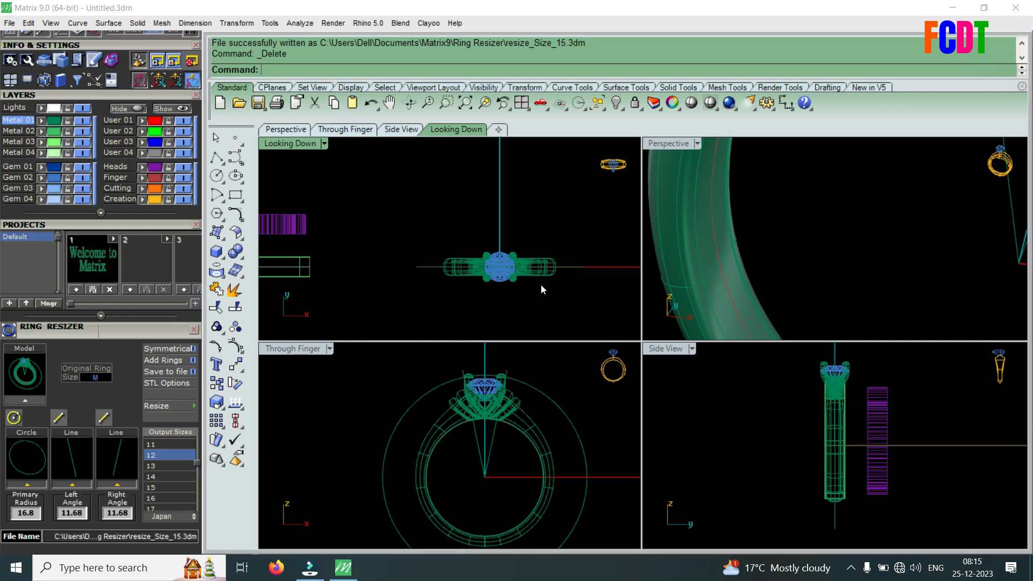
Step: Load the ring with its circle and angle lines as the Ring Resizer model and resize it to Japan size 12
drag(606, 246, 402, 305)
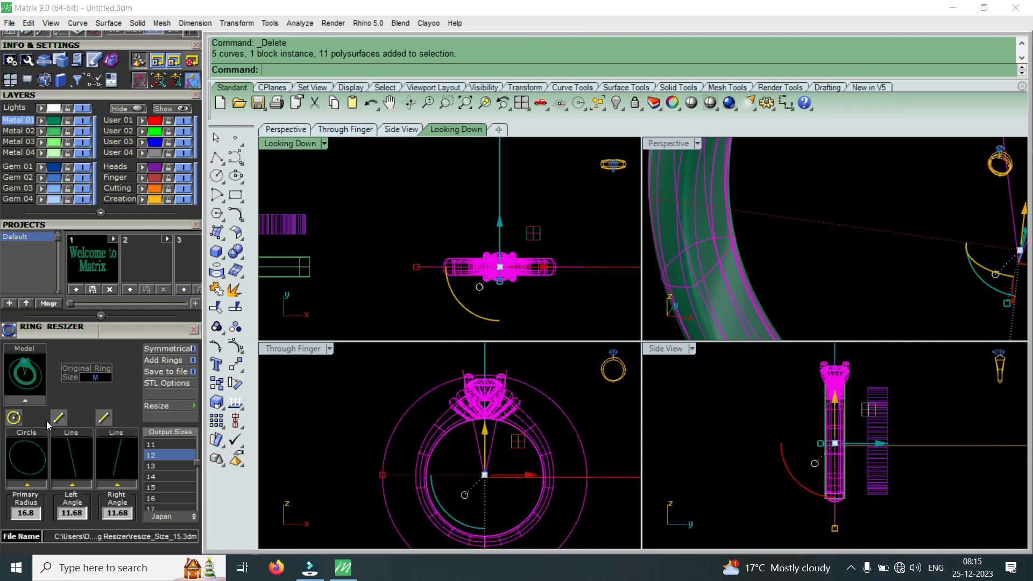
click(22, 402)
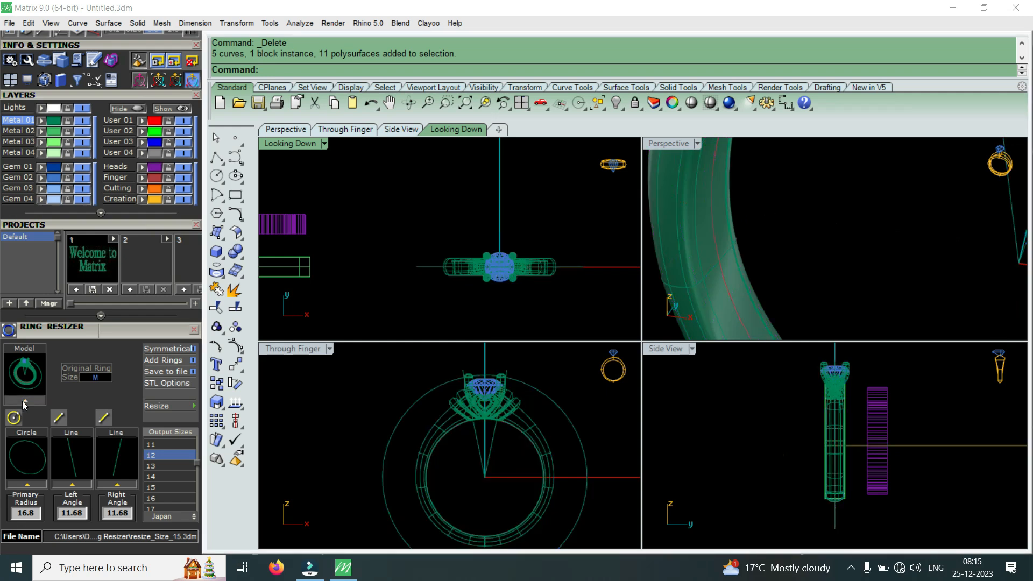
click(177, 406)
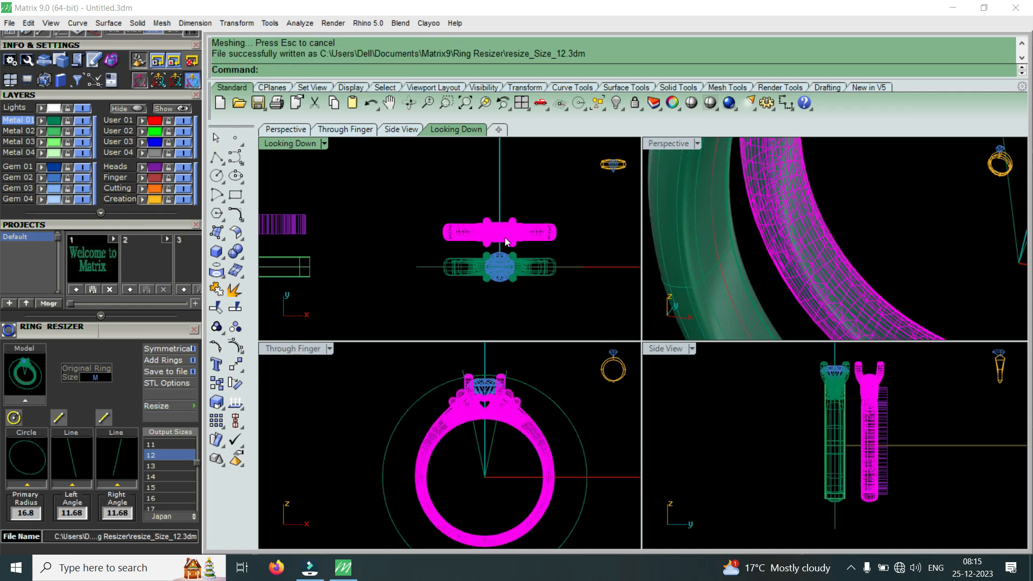
Step: Compare the size 12 ring mesh with the original ring from above, through the finger and in perspective, checking head, prongs and shank
scroll(500, 237, up, 1)
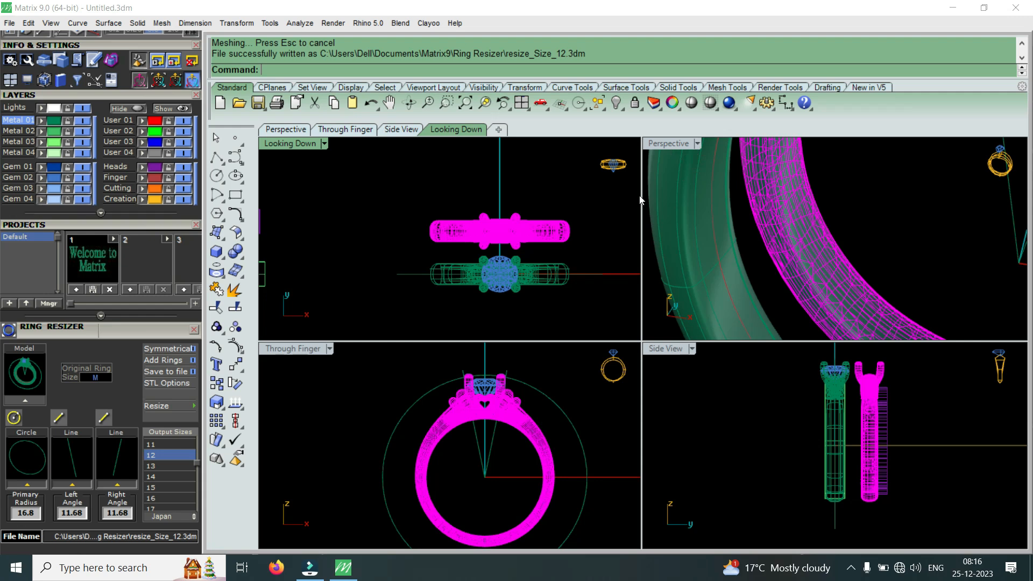
scroll(540, 457, up, 3)
scroll(541, 455, down, 3)
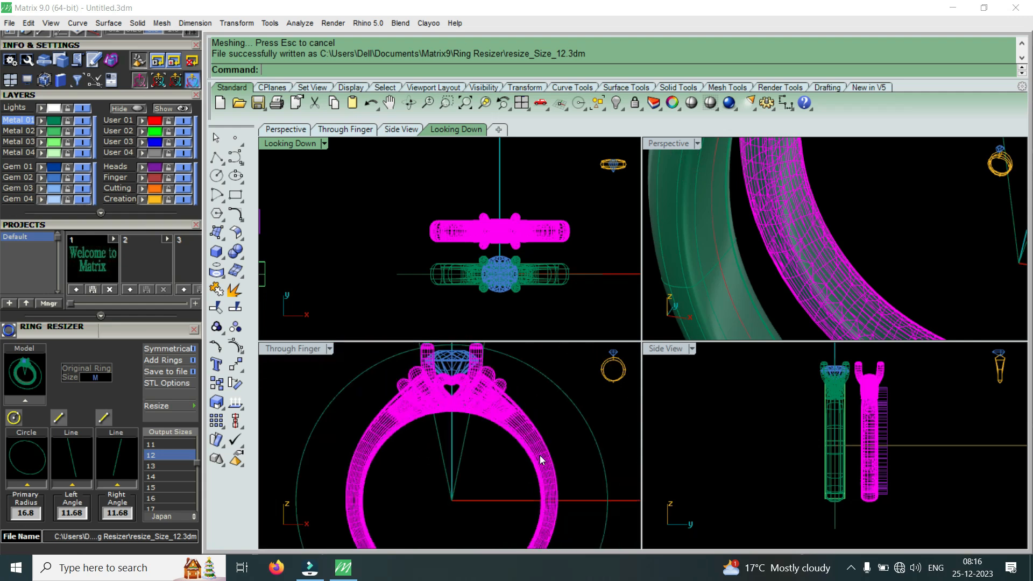
double_click(675, 147)
right_drag(663, 170, 694, 312)
key(Escape)
scroll(712, 400, down, 5)
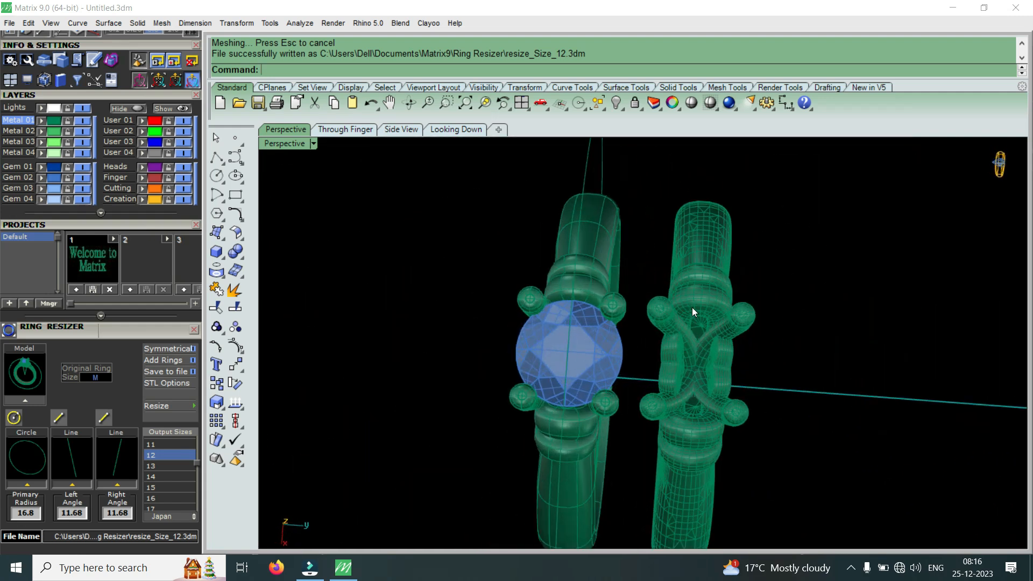
scroll(699, 283, down, 3)
scroll(685, 356, up, 3)
right_drag(685, 356, 483, 302)
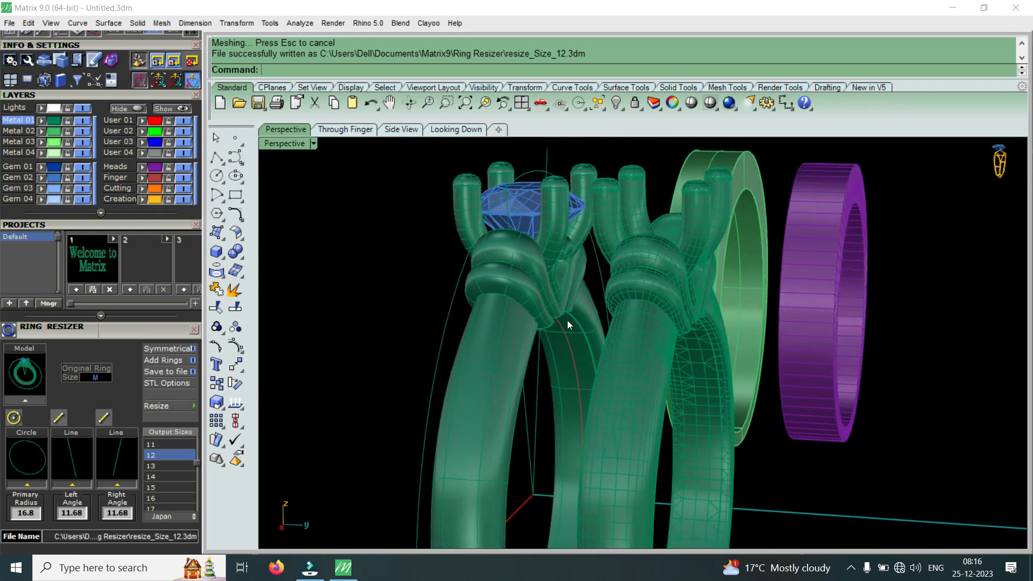
scroll(631, 327, down, 2)
right_drag(633, 325, 372, 339)
scroll(645, 225, up, 5)
scroll(694, 261, down, 4)
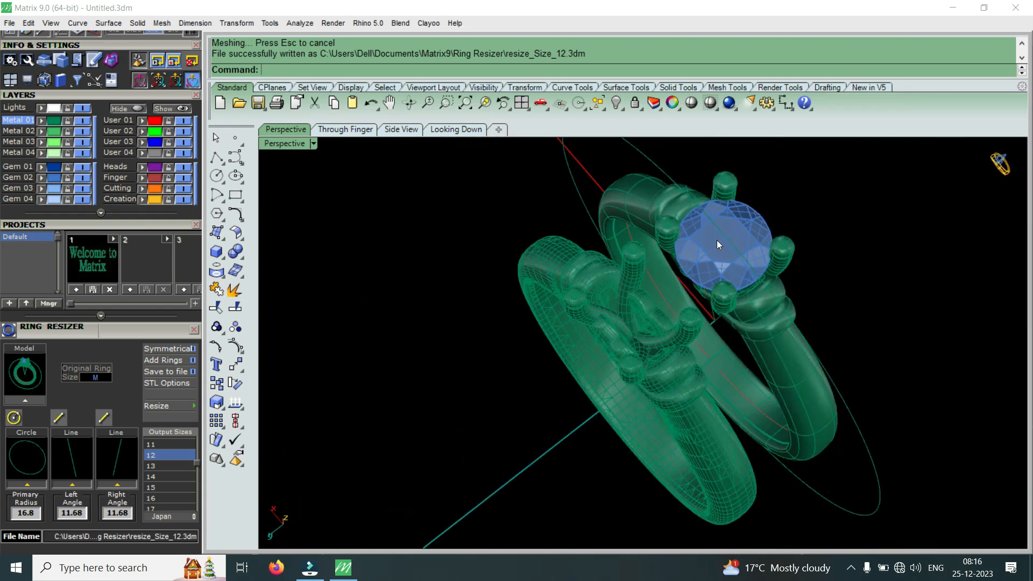
Step: Select the round gem on the original ring and examine how it sits between the prongs through the finger
click(716, 240)
right_drag(628, 335, 347, 241)
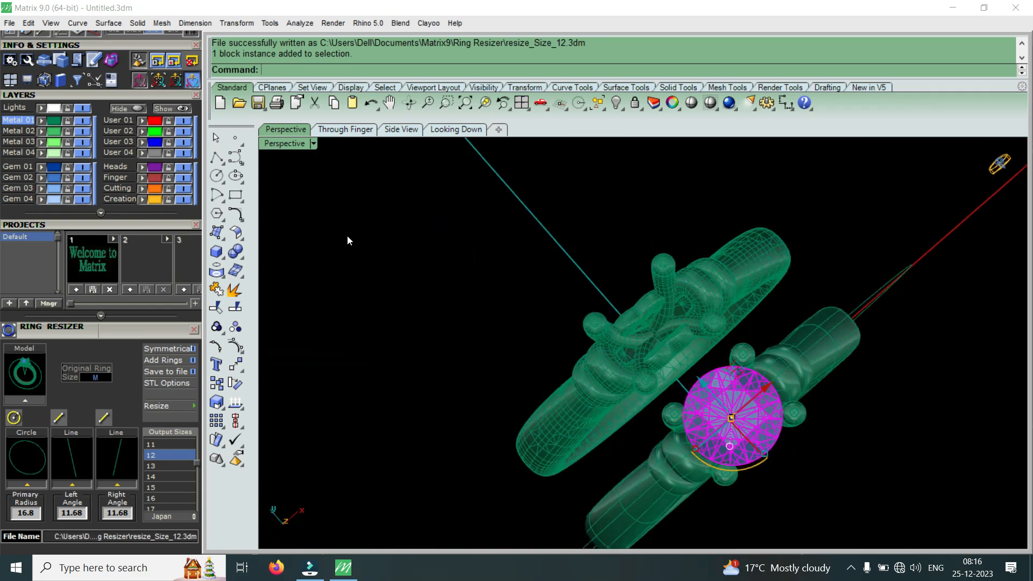
double_click(279, 143)
scroll(461, 413, up, 8)
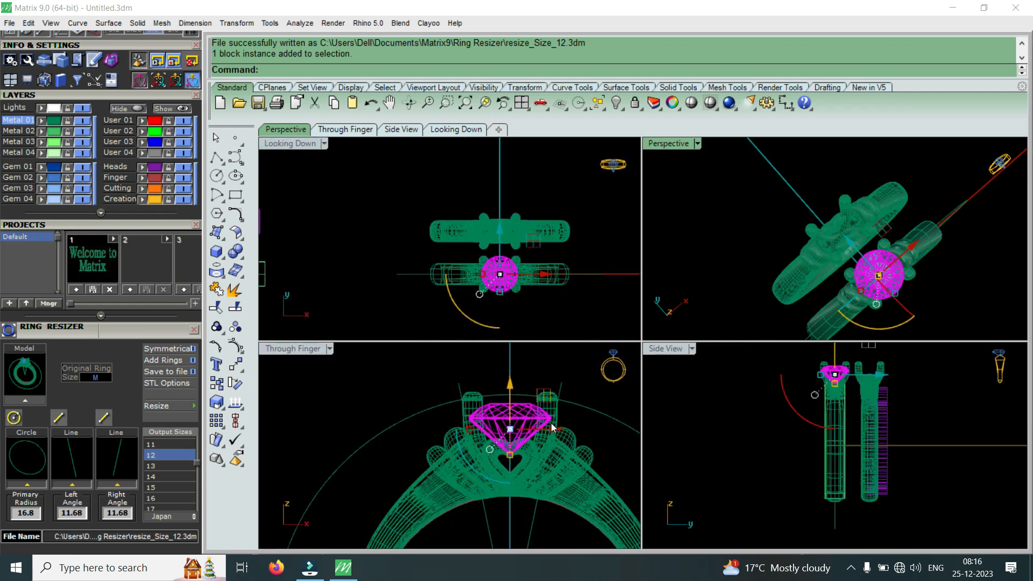
scroll(519, 428, down, 8)
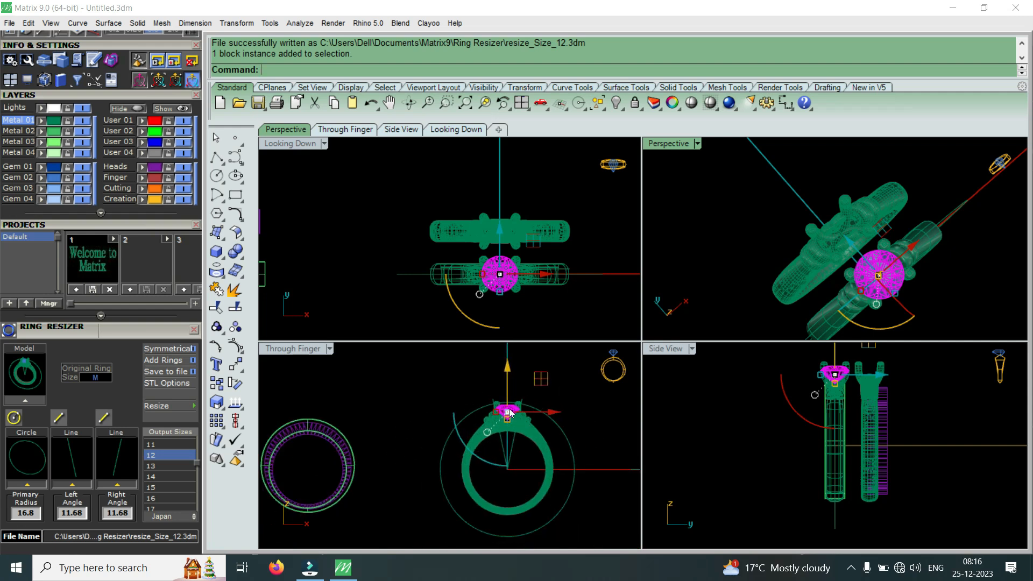
Step: Delete the original ring and its resized mesh together with the gem, circle and angle lines
key(ctrl+z)
key(ctrl+z)
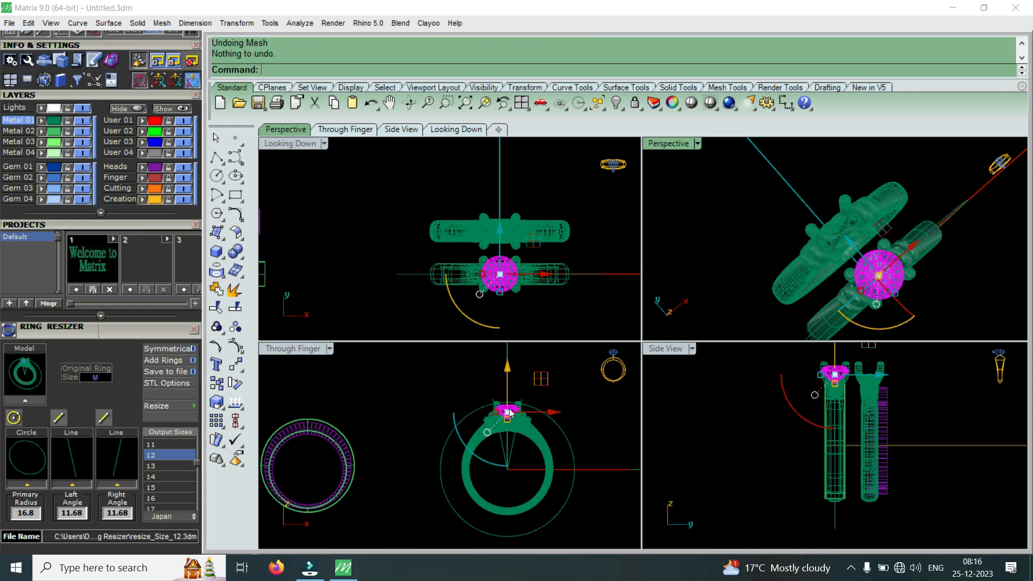
click(586, 203)
drag(597, 206, 390, 295)
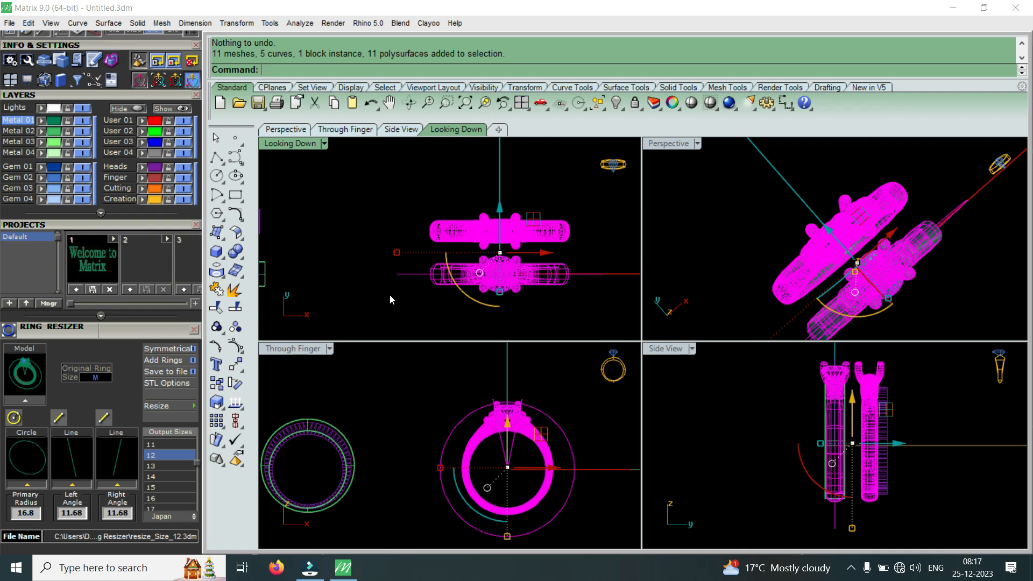
key(Delete)
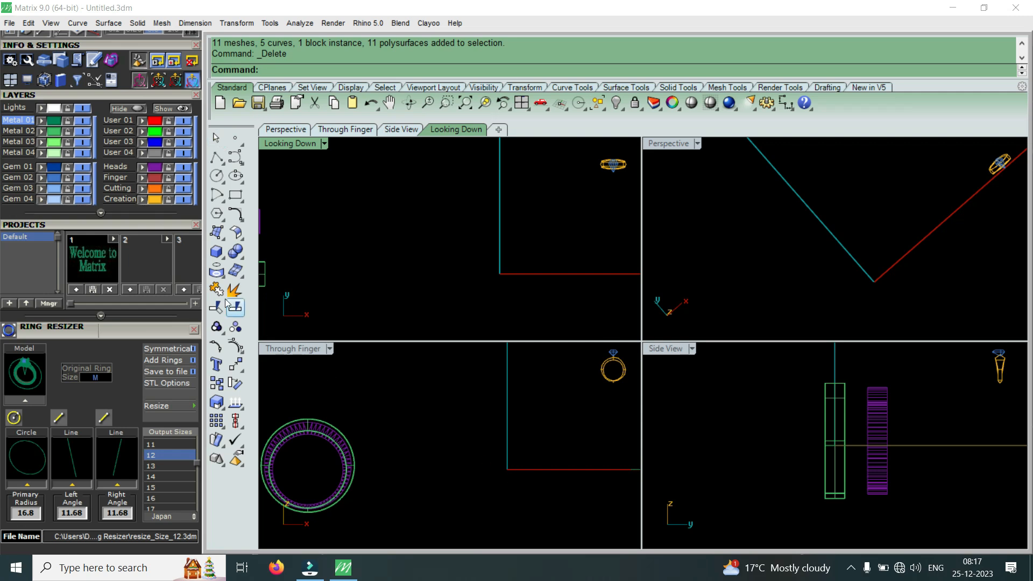
Step: Import engagement ring D35998-1 from the Bermark library
drag(164, 224, 141, 425)
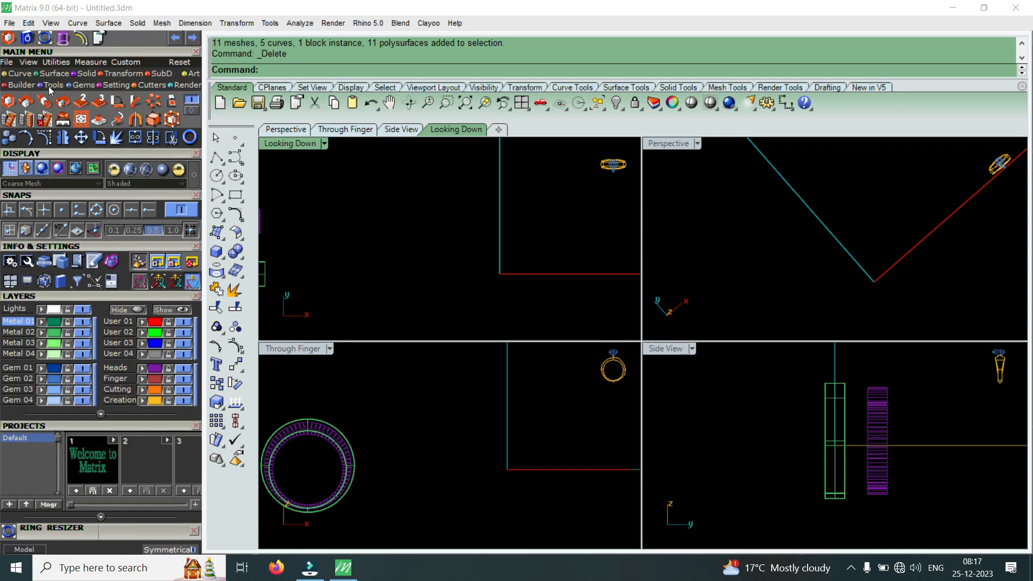
click(80, 87)
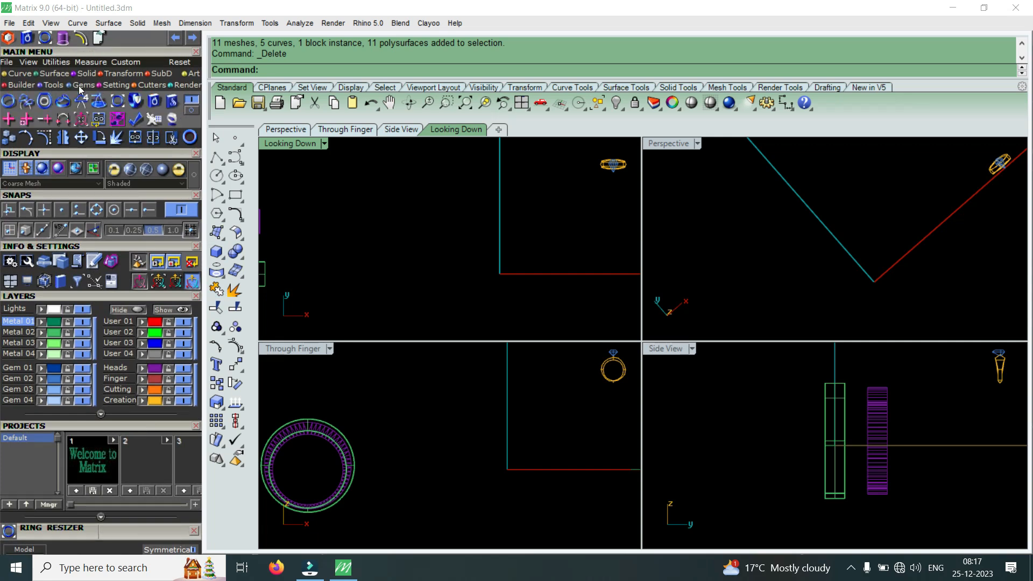
click(140, 103)
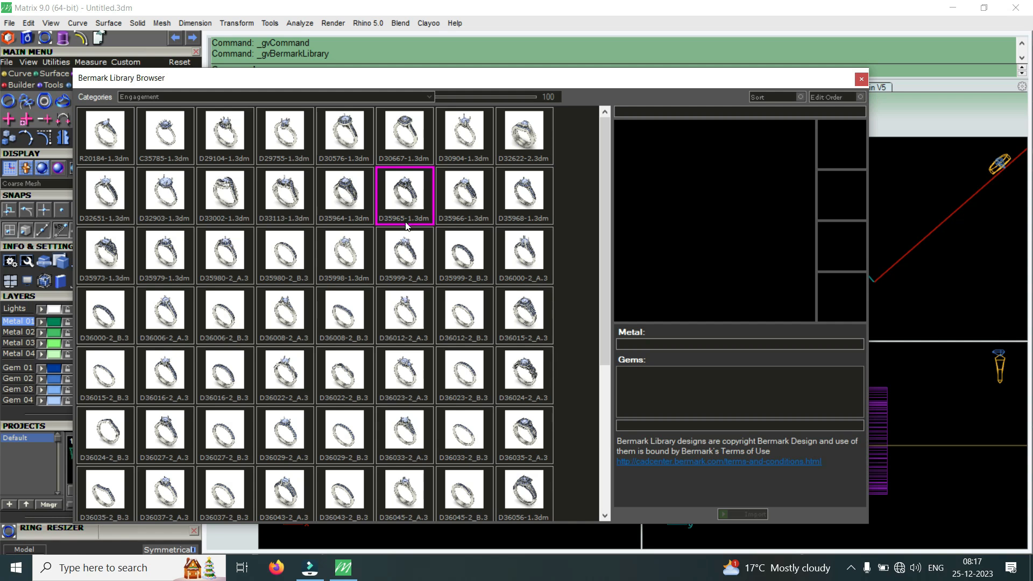
click(358, 248)
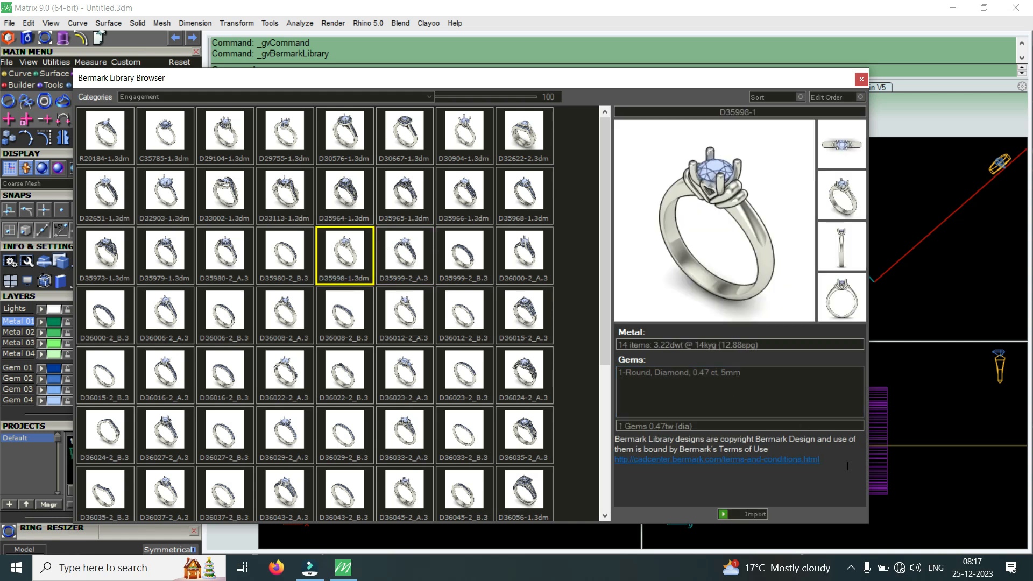
click(758, 512)
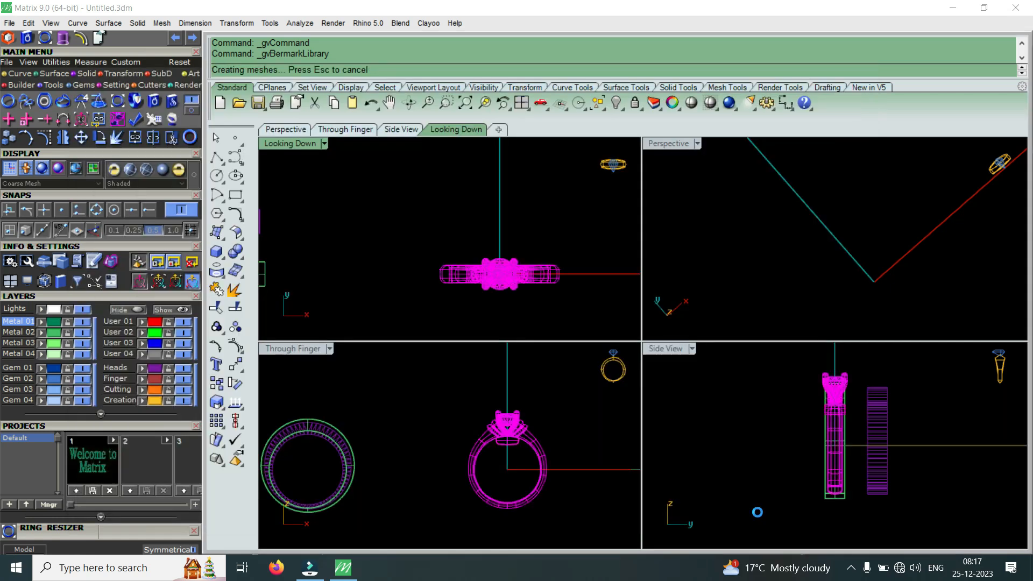
Step: Delete the cutter block beneath the head of the imported ring
scroll(539, 472, up, 8)
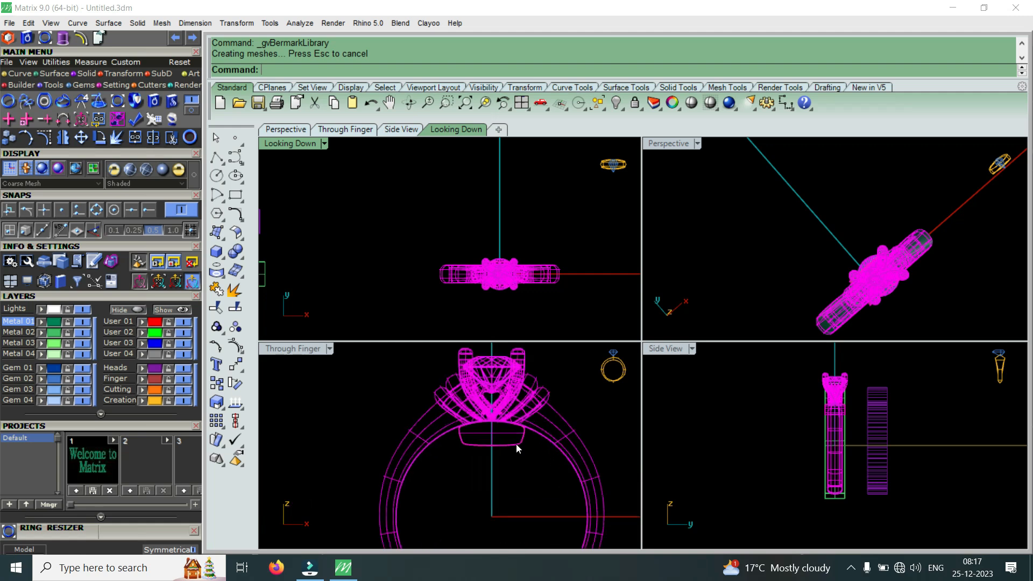
click(540, 468)
click(490, 442)
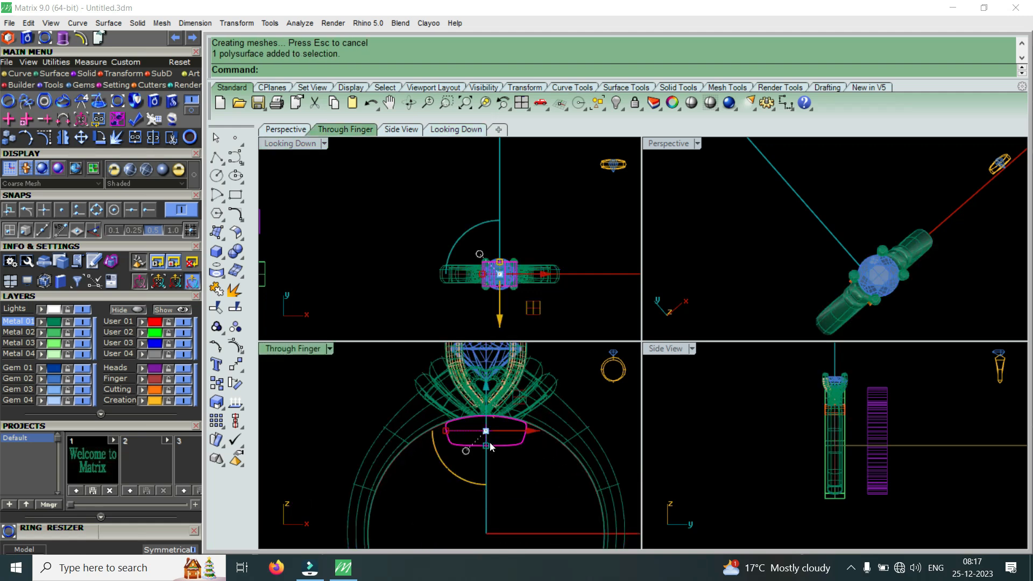
scroll(489, 443, down, 3)
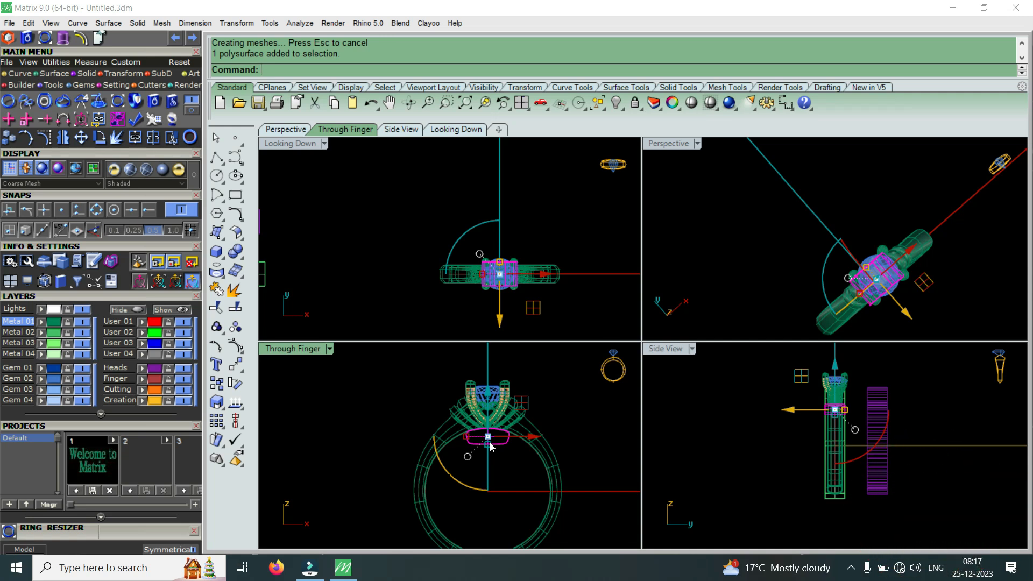
key(Delete)
Step: Delete the orange cutter pieces inside the left and right prongs of the imported ring
scroll(469, 392, up, 5)
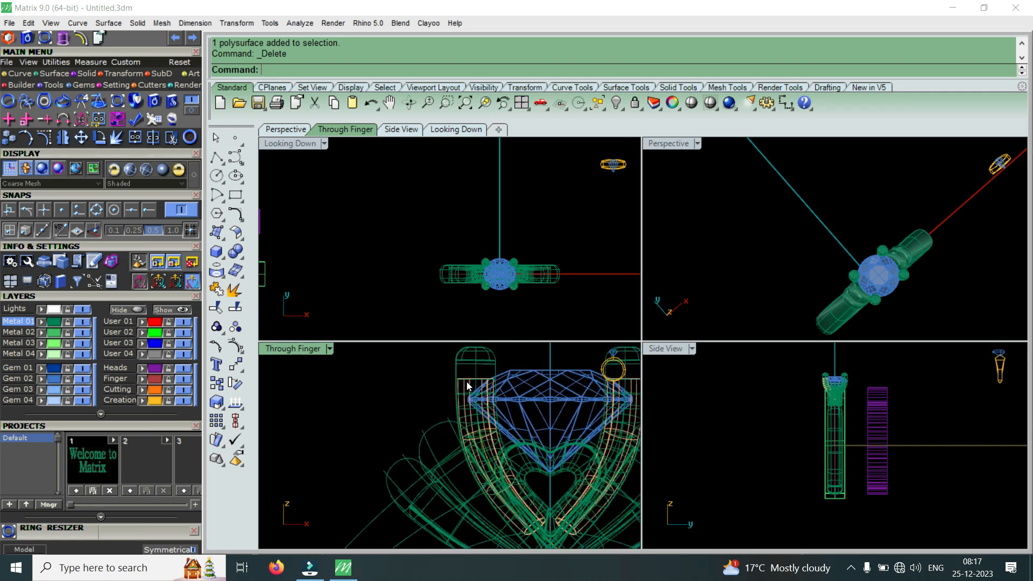
click(466, 377)
click(511, 415)
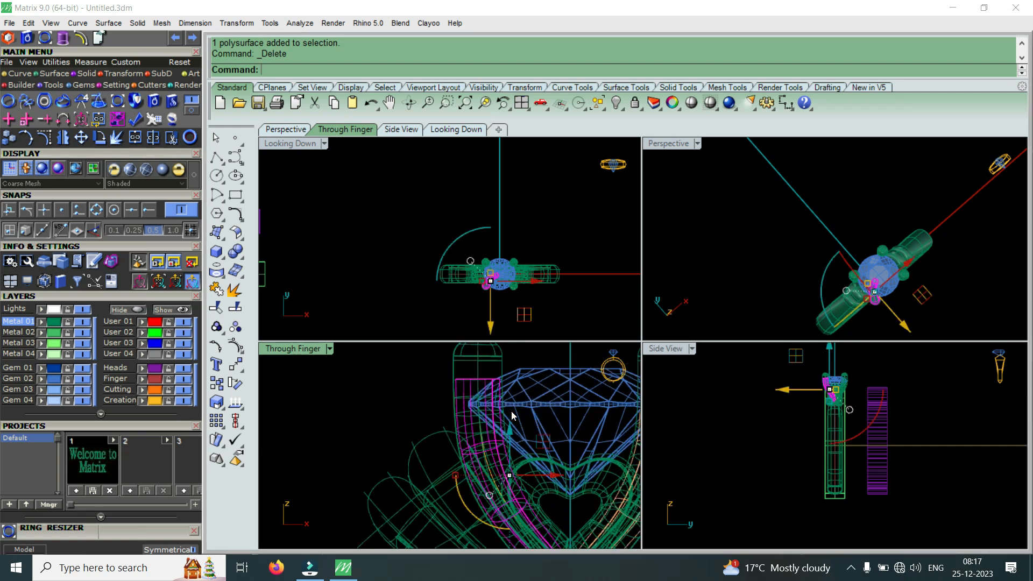
key(Delete)
scroll(484, 400, down, 5)
scroll(530, 377, up, 5)
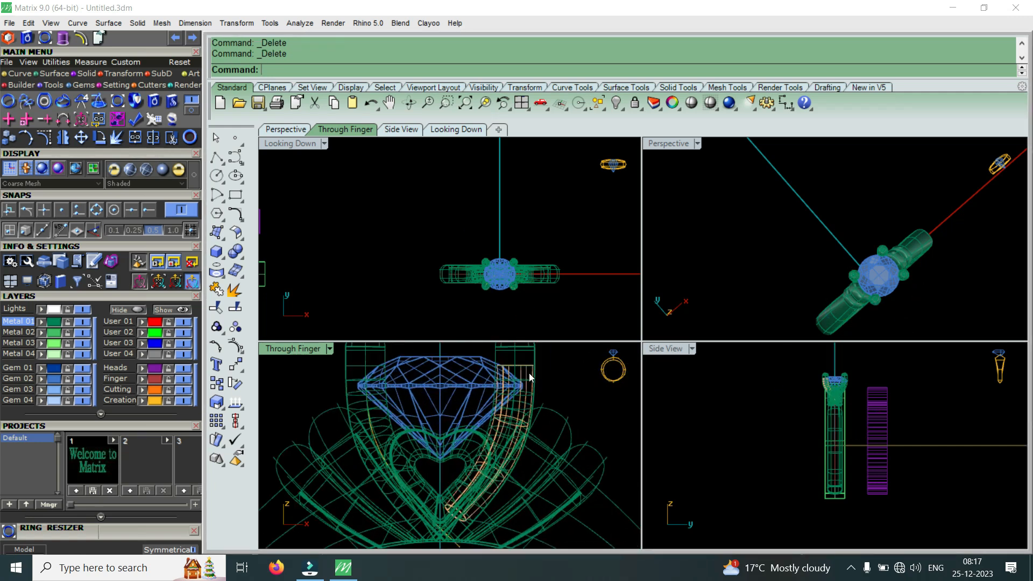
click(527, 365)
key(Escape)
scroll(533, 380, down, 5)
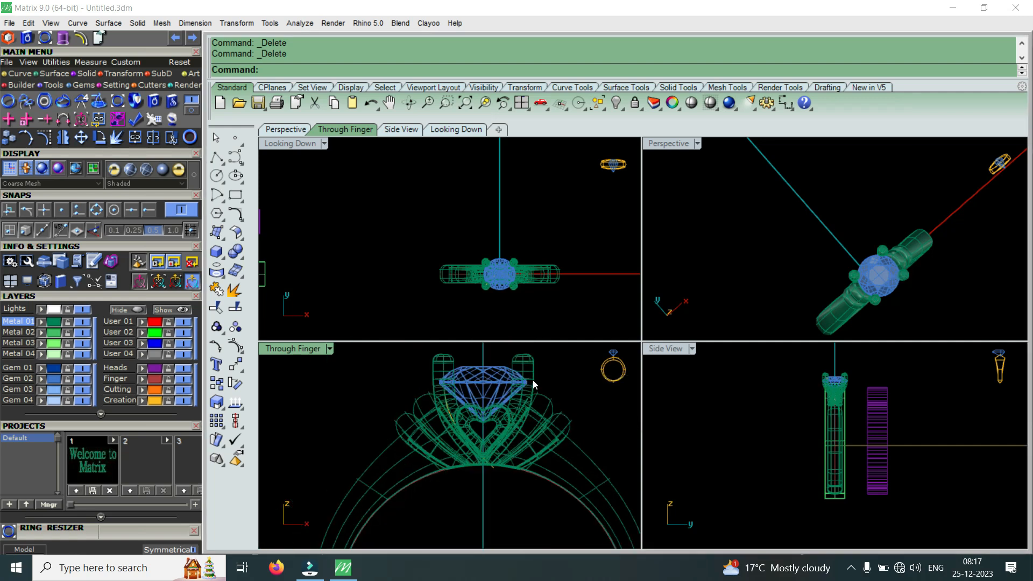
Step: Select the Ring Rail Britain curve on the inside of the shank and examine it through the finger
scroll(464, 436, up, 6)
scroll(464, 431, up, 2)
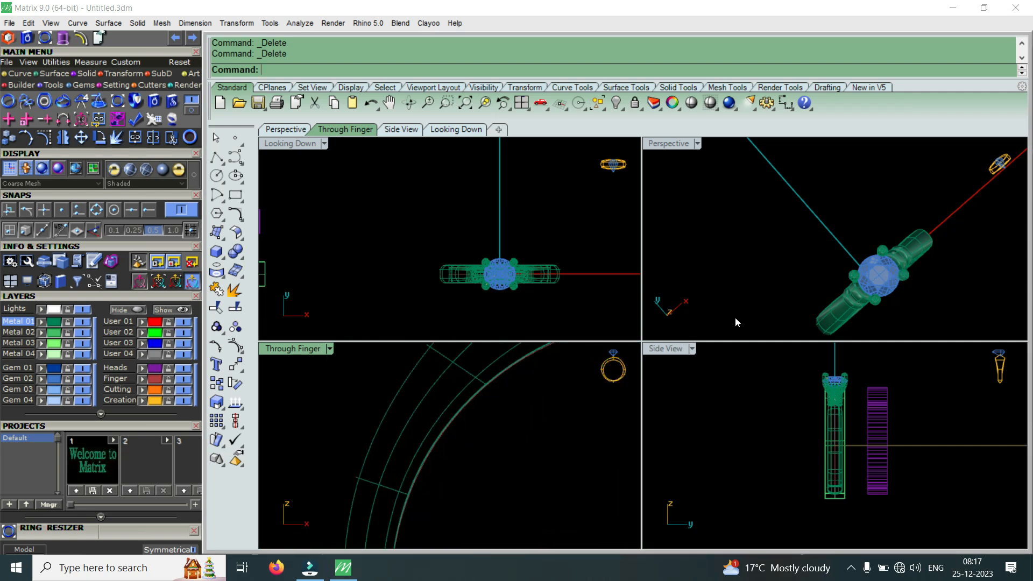
scroll(934, 302, up, 4)
right_drag(934, 302, 781, 198)
scroll(774, 269, up, 5)
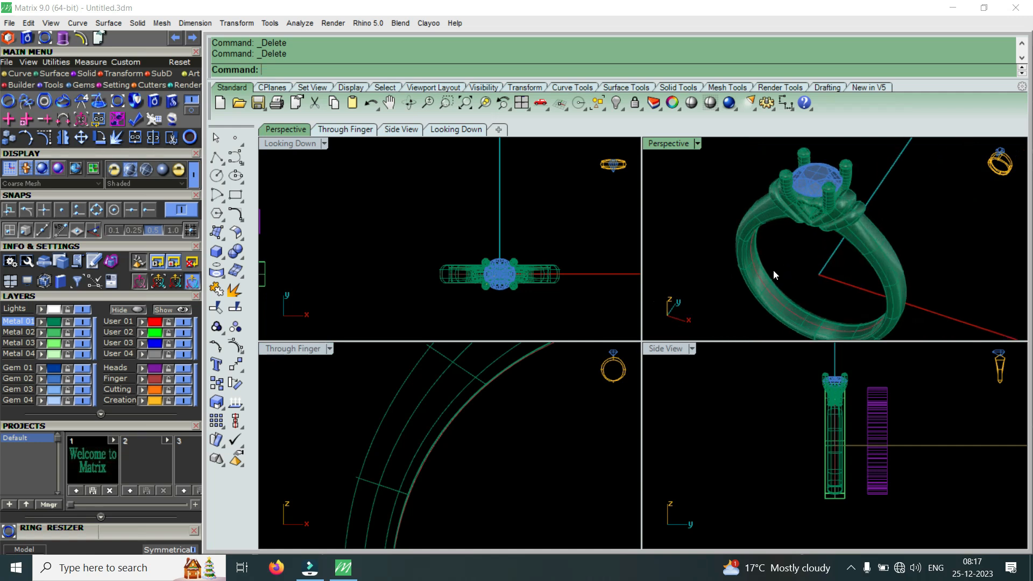
click(765, 291)
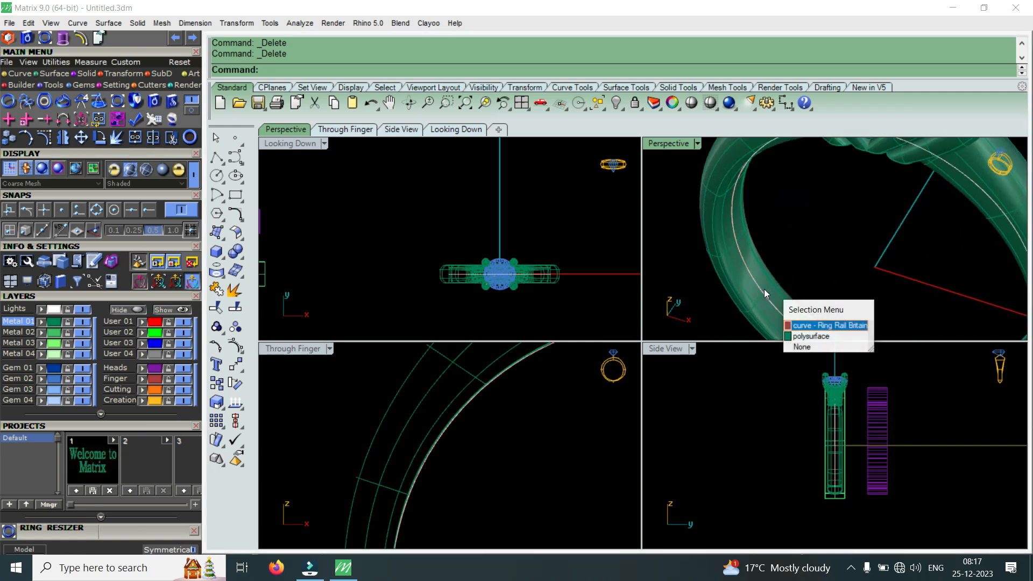
click(802, 325)
scroll(434, 425, down, 5)
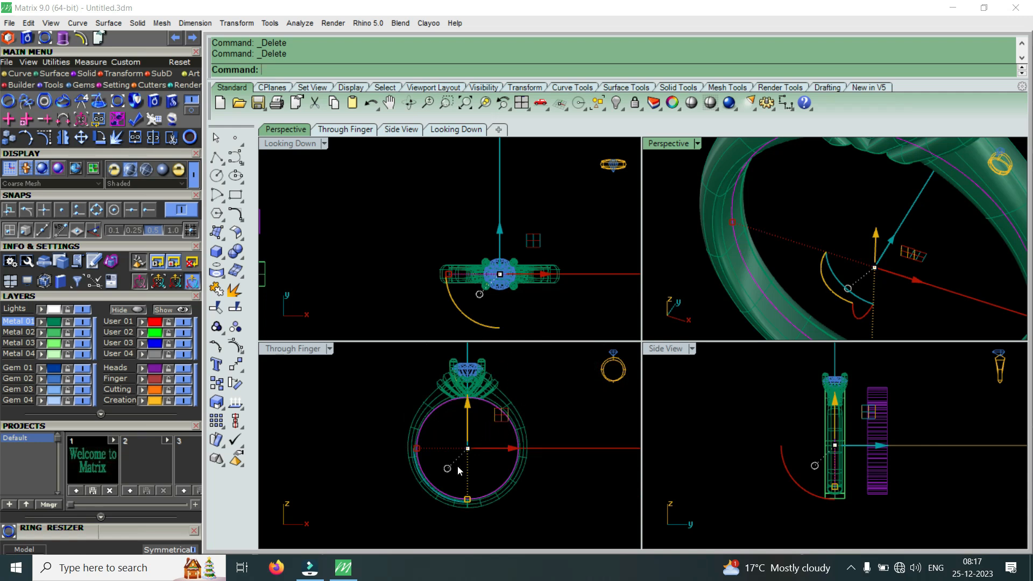
scroll(474, 409, up, 5)
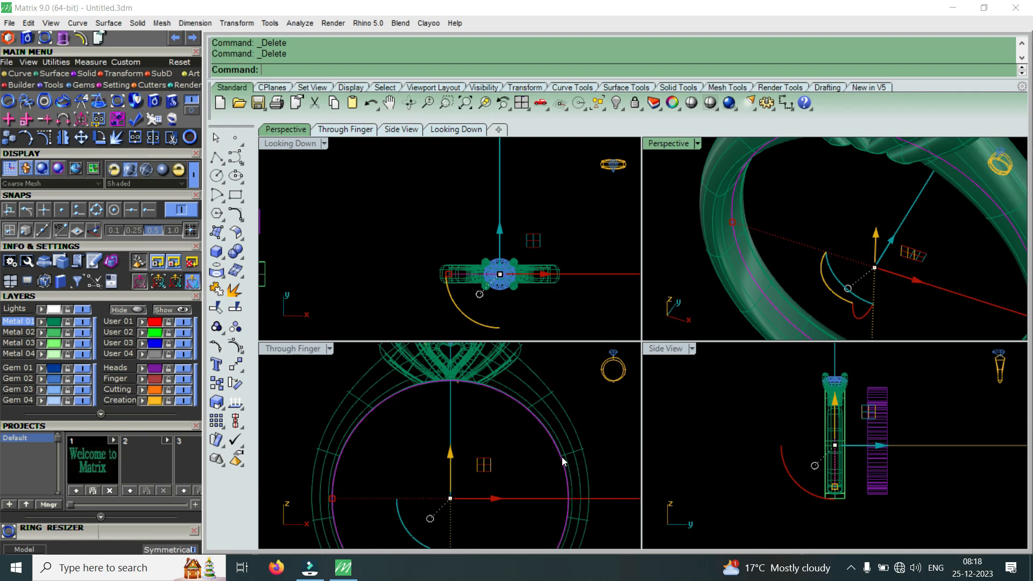
scroll(562, 457, down, 5)
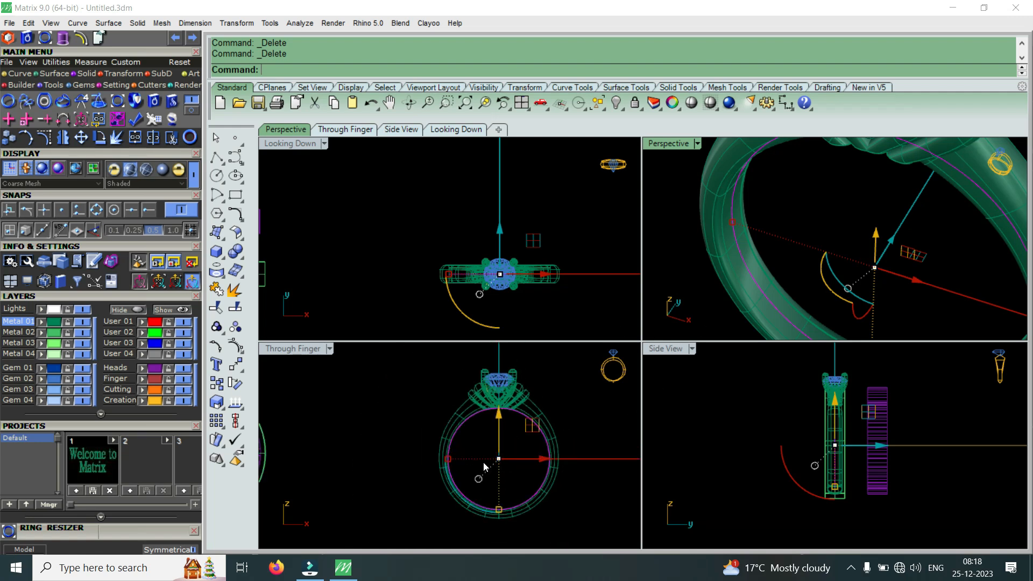
Step: Measure the distance across the Ring Rail curve to get the shank's inside diameter, and clear the selection
click(293, 23)
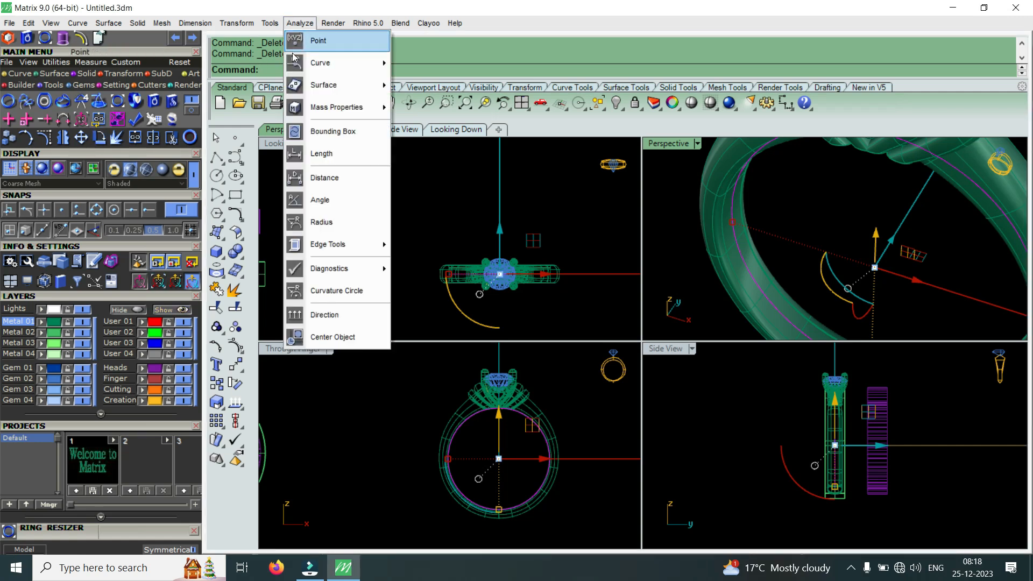
click(347, 180)
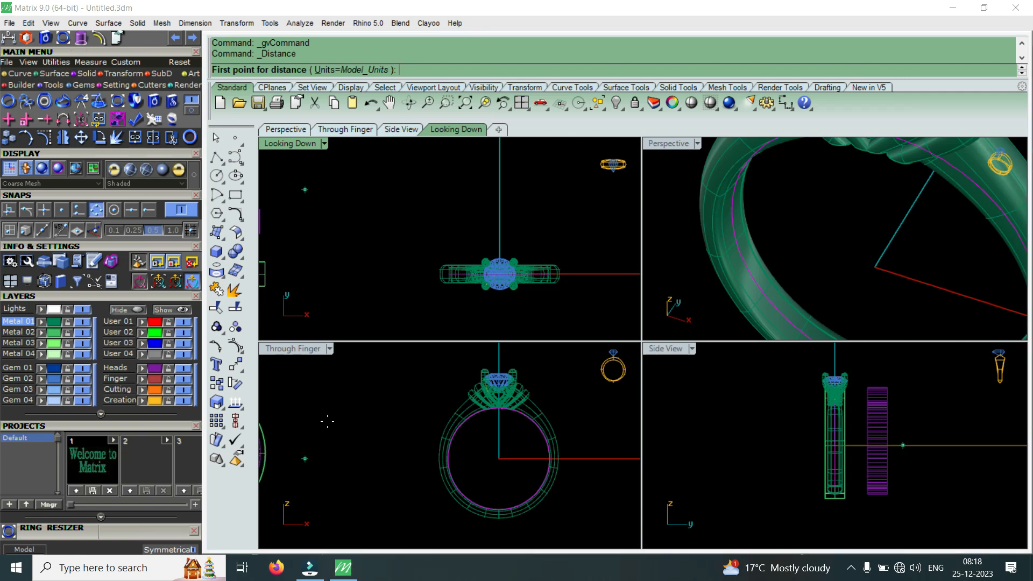
scroll(457, 474, up, 3)
click(446, 454)
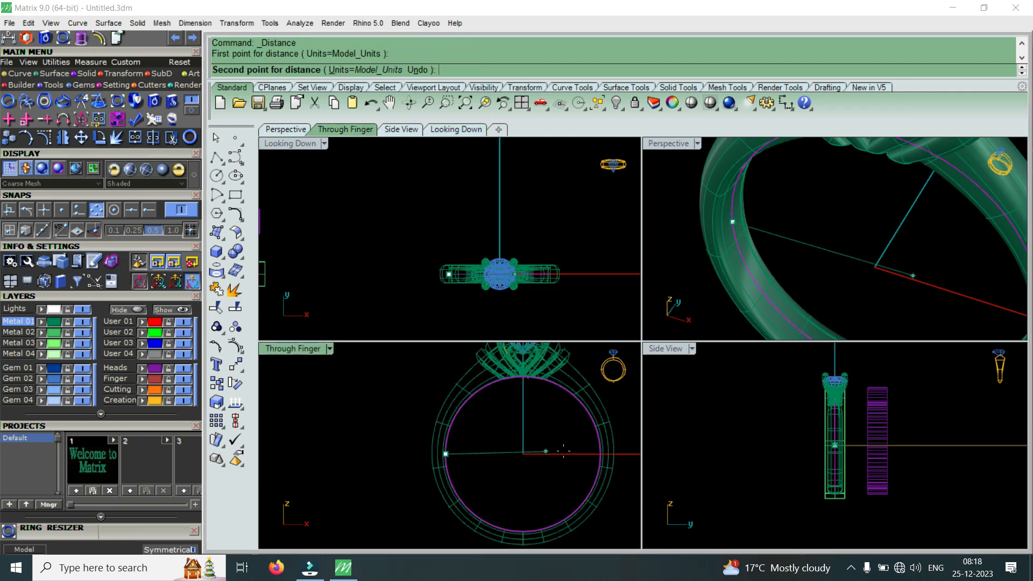
click(597, 452)
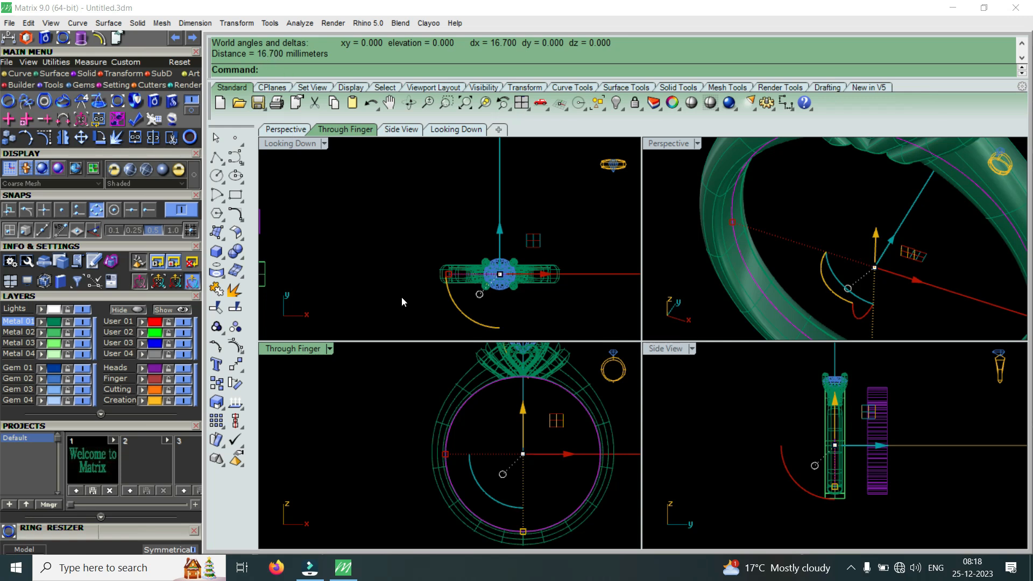
scroll(465, 414, down, 4)
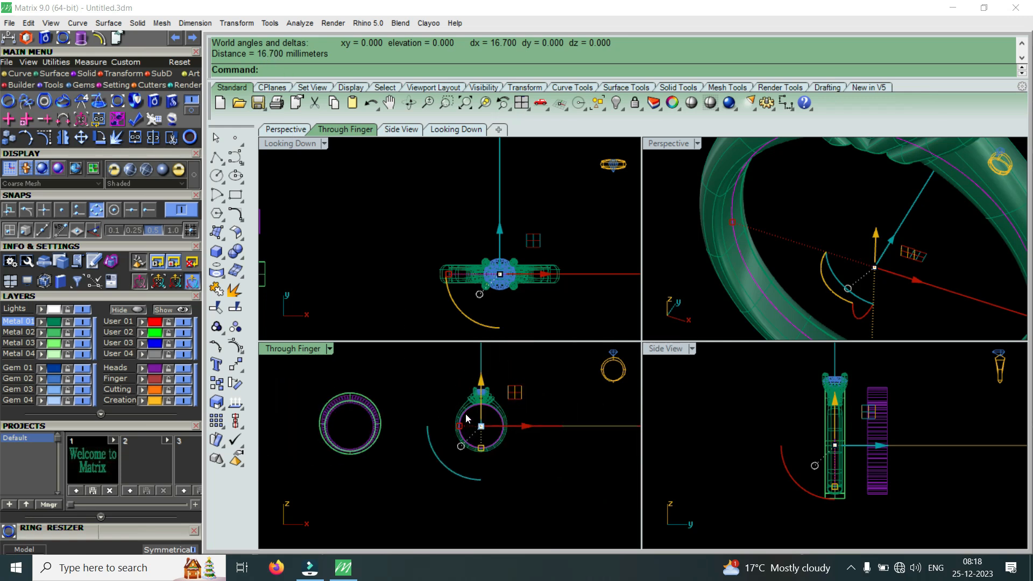
key(Delete)
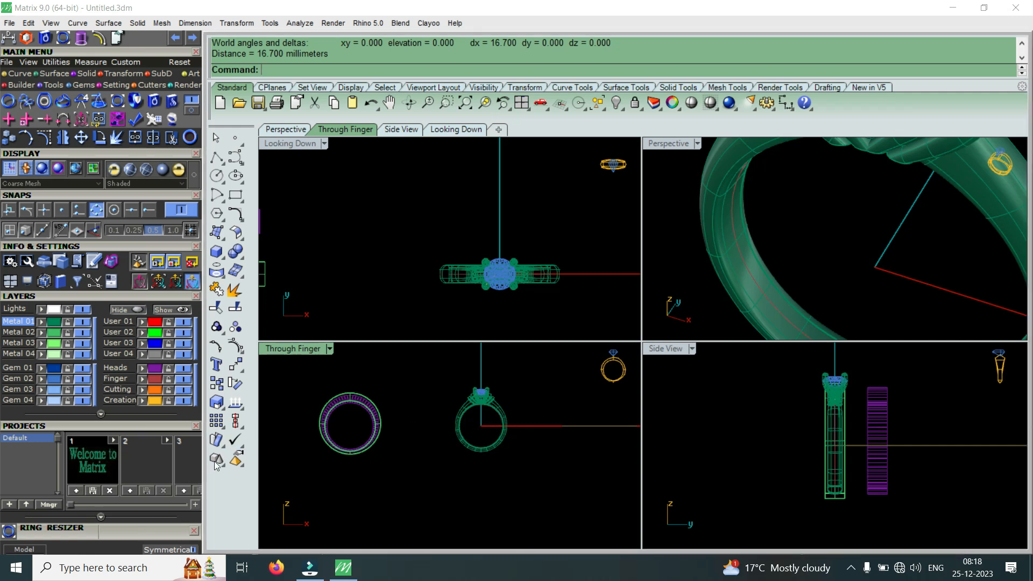
Step: Redraw Ring Resizer's primary circle around the ring so it crosses the upper part of the centre stone, with a radius of about 14.12
click(140, 531)
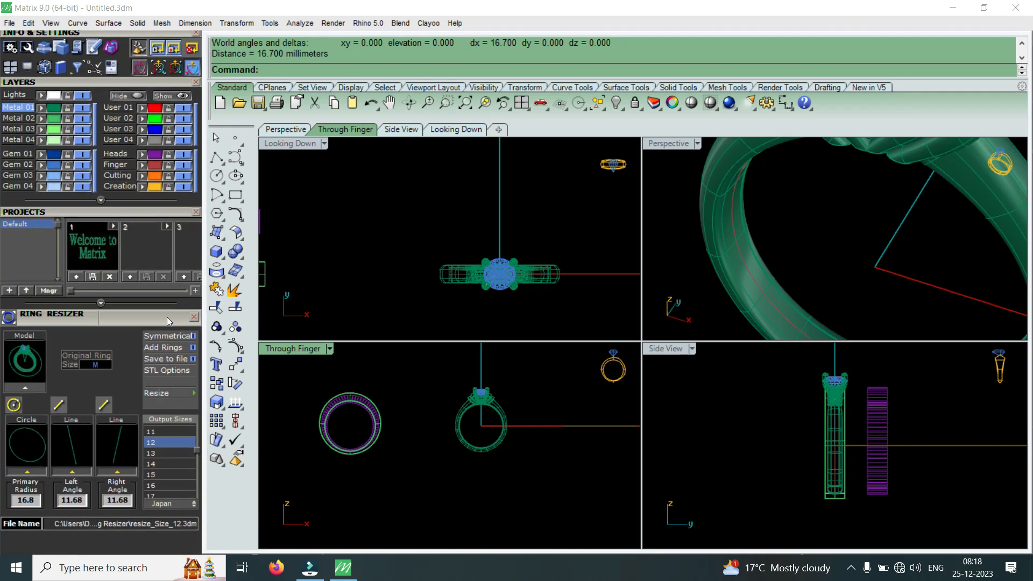
scroll(482, 384, up, 5)
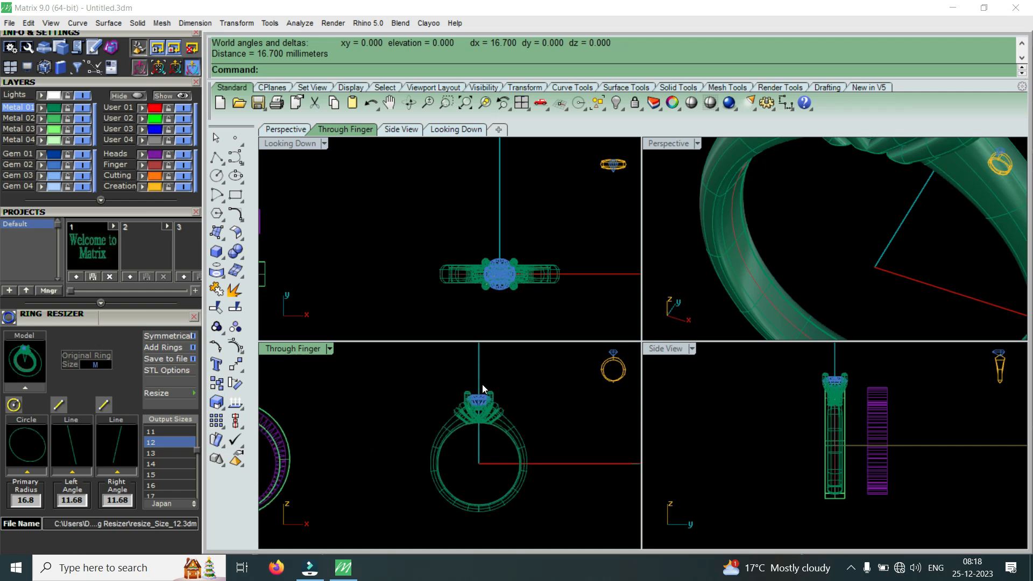
click(14, 406)
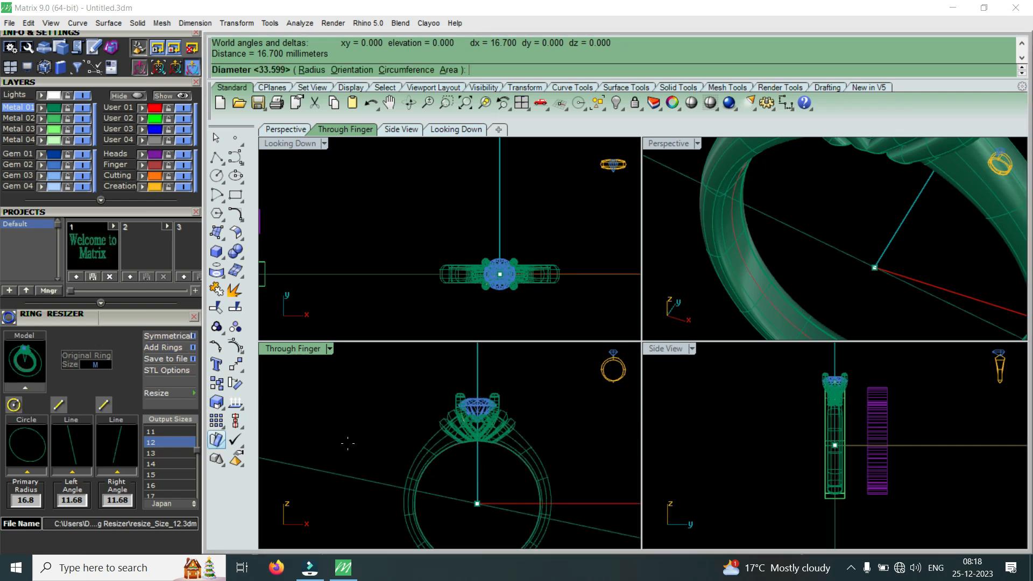
scroll(425, 402, up, 3)
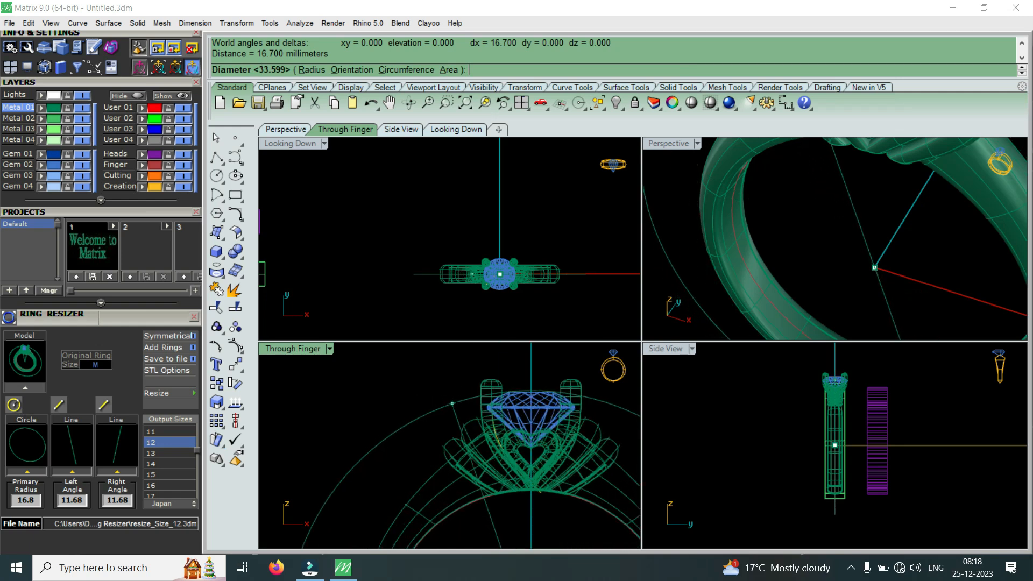
click(453, 402)
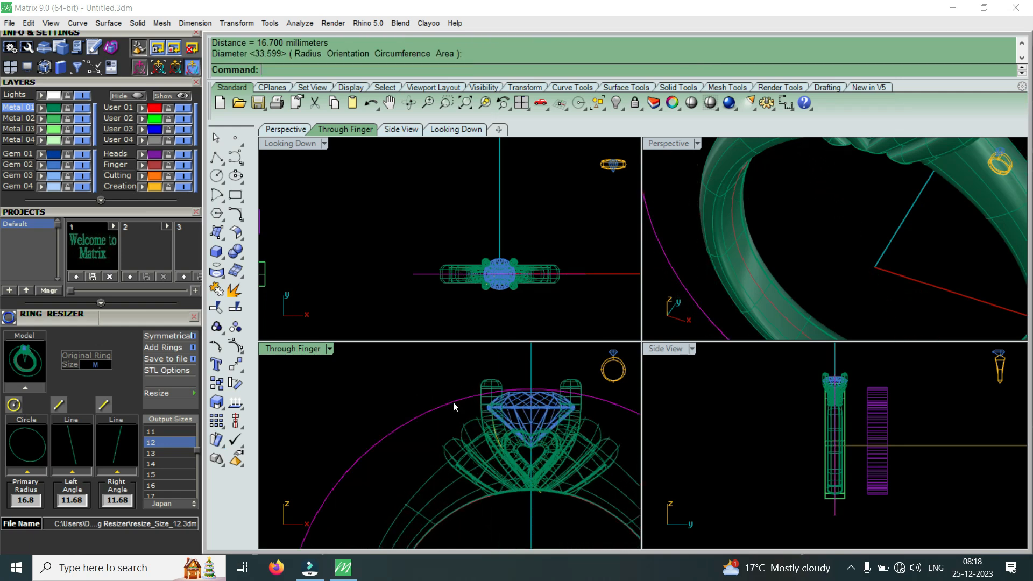
scroll(455, 401, down, 4)
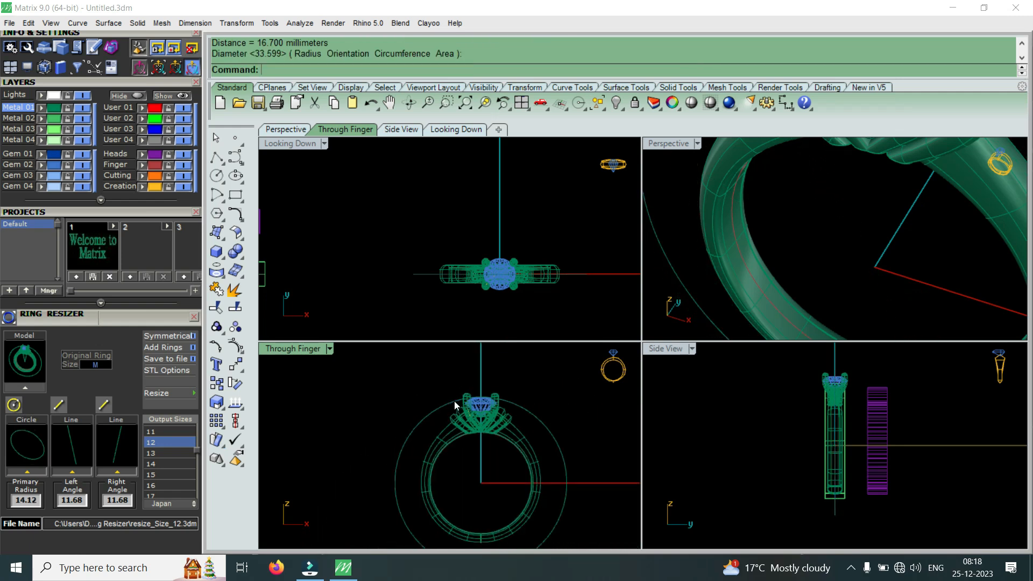
Step: Redraw the symmetrical angle lines from the ring centre to the outer tips of the prongs, at about 11.01 degrees
click(61, 408)
scroll(476, 430, up, 3)
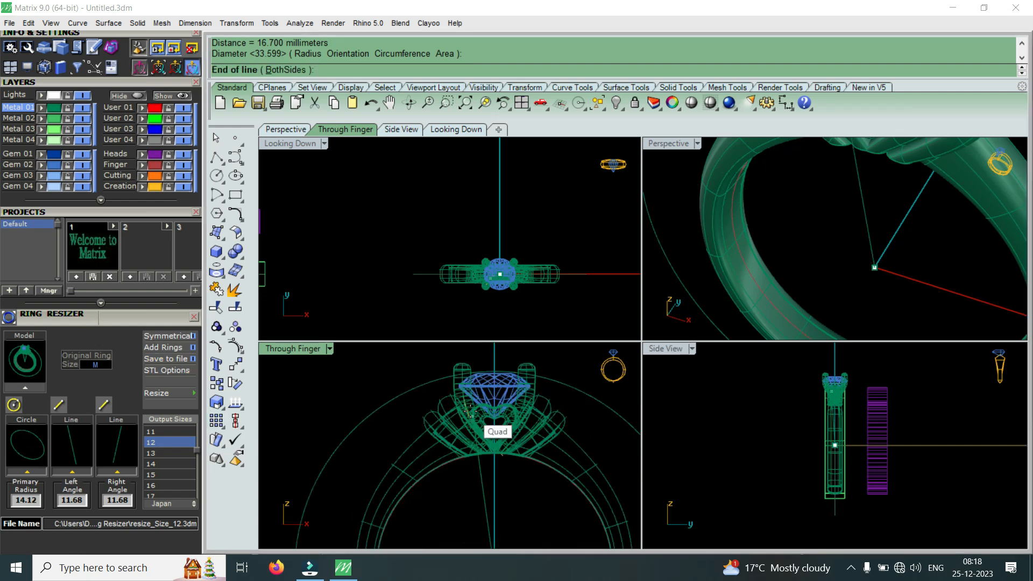
scroll(470, 412, up, 4)
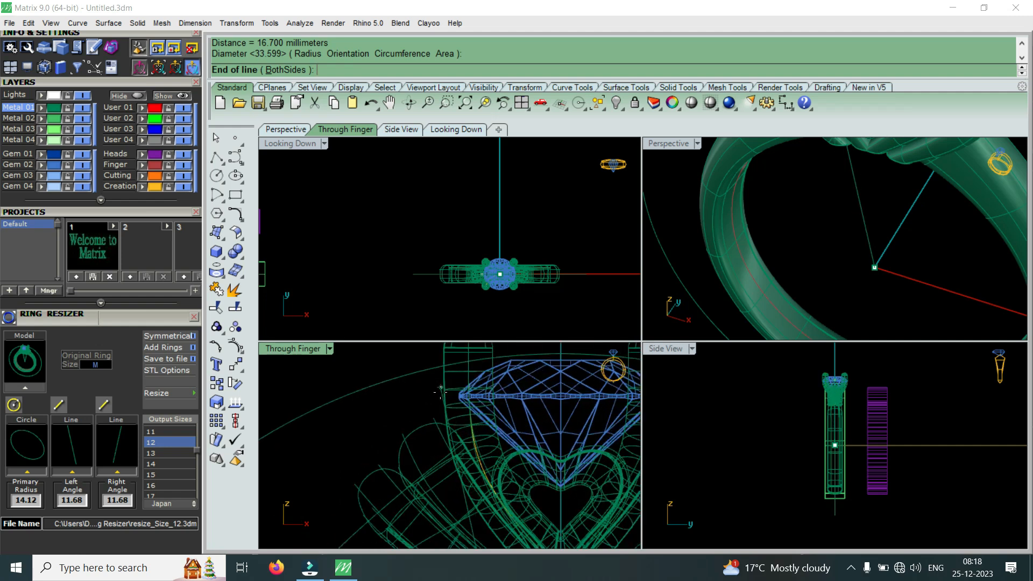
scroll(446, 370, up, 3)
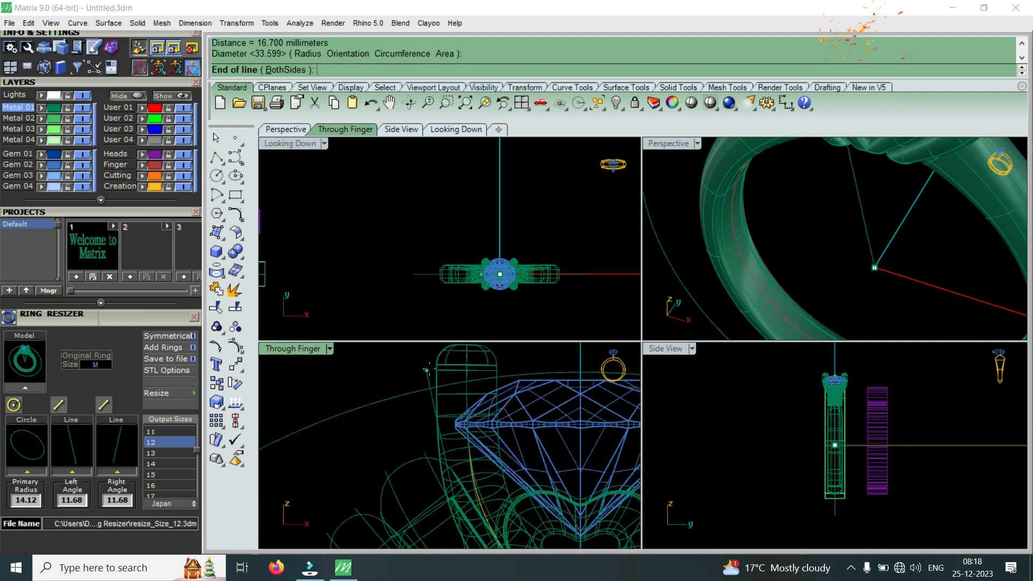
scroll(429, 369, down, 7)
scroll(433, 377, up, 9)
scroll(432, 401, down, 4)
scroll(440, 365, up, 3)
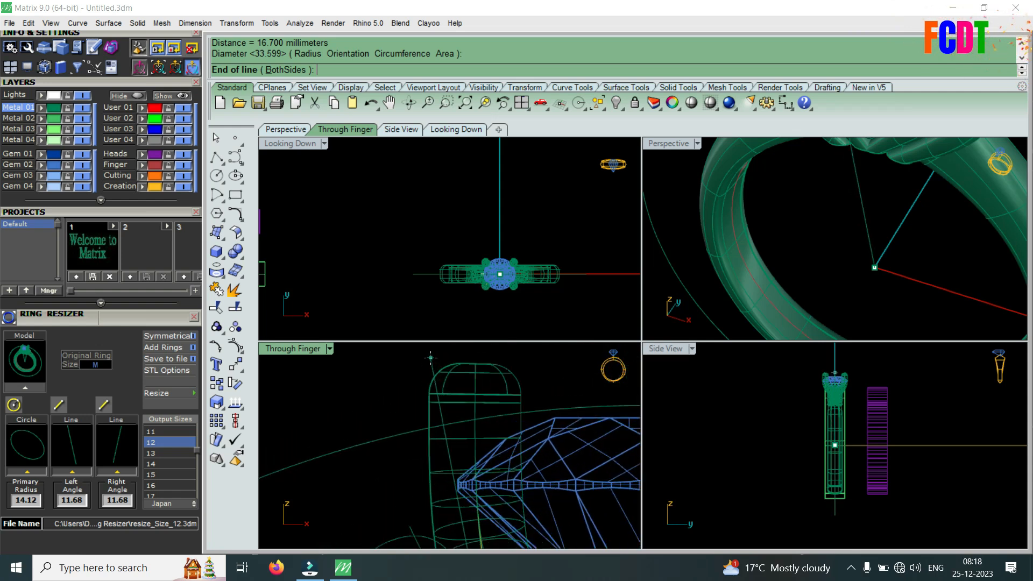
click(430, 358)
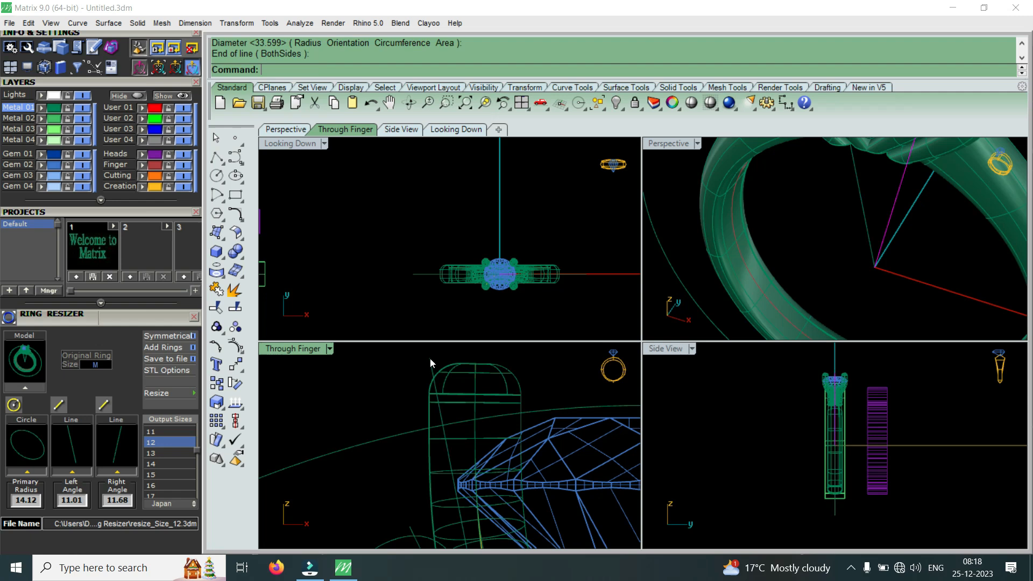
scroll(468, 371, down, 4)
scroll(514, 387, down, 4)
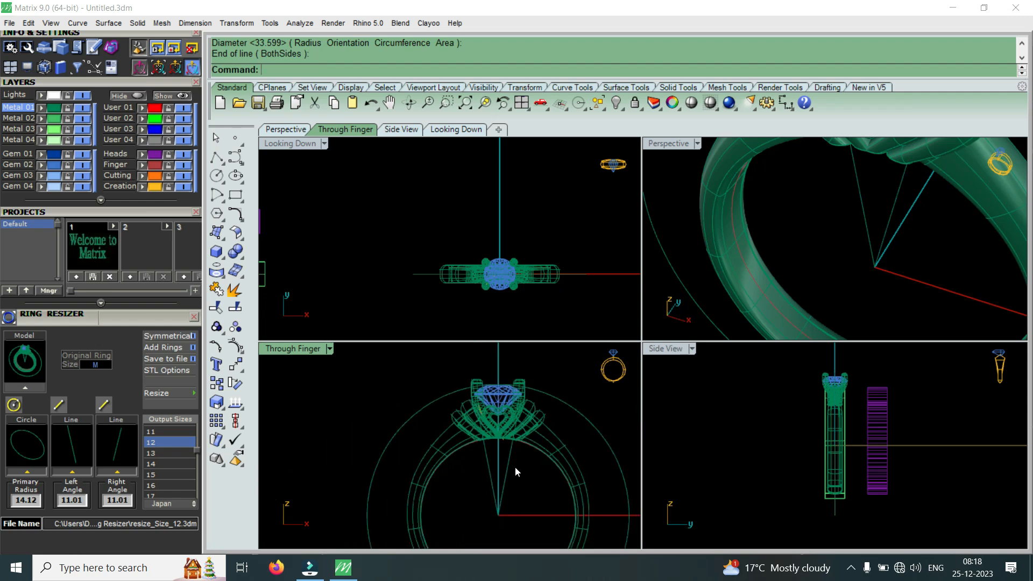
drag(501, 504, 487, 504)
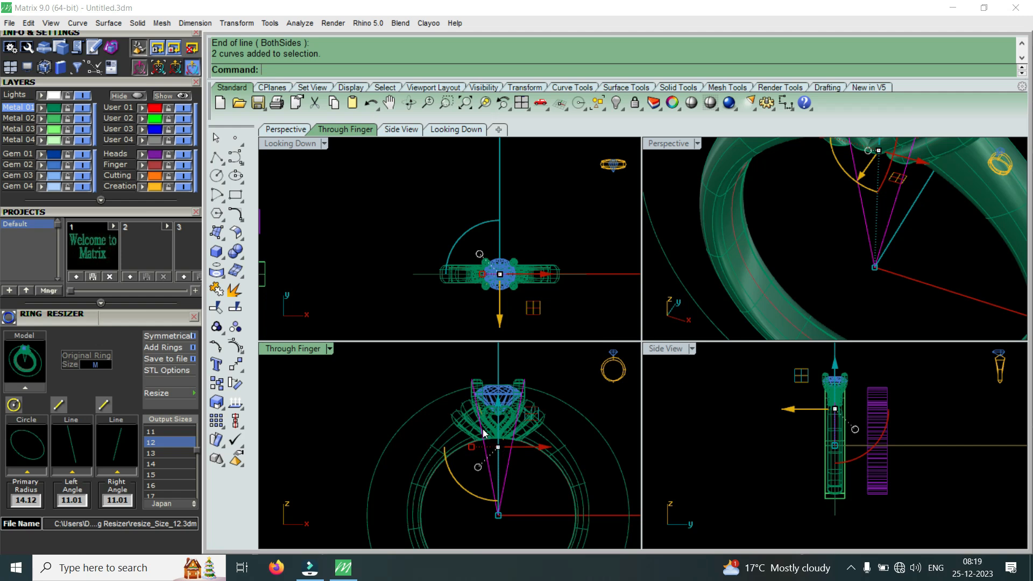
scroll(483, 428, down, 4)
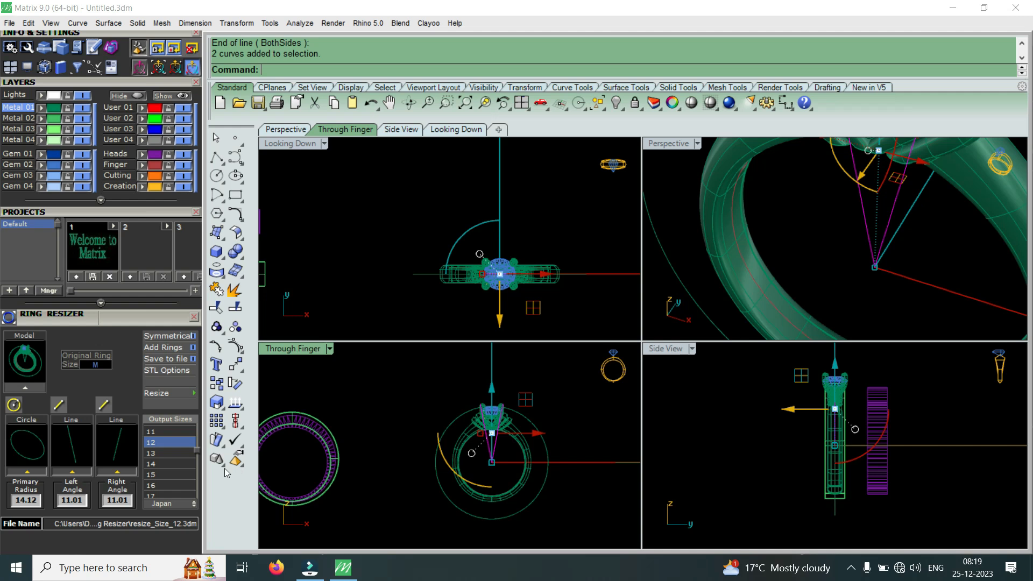
Step: Load the complete engagement ring with its stone as the Ring Resizer model and resize it to Japan size 10
drag(196, 451, 197, 445)
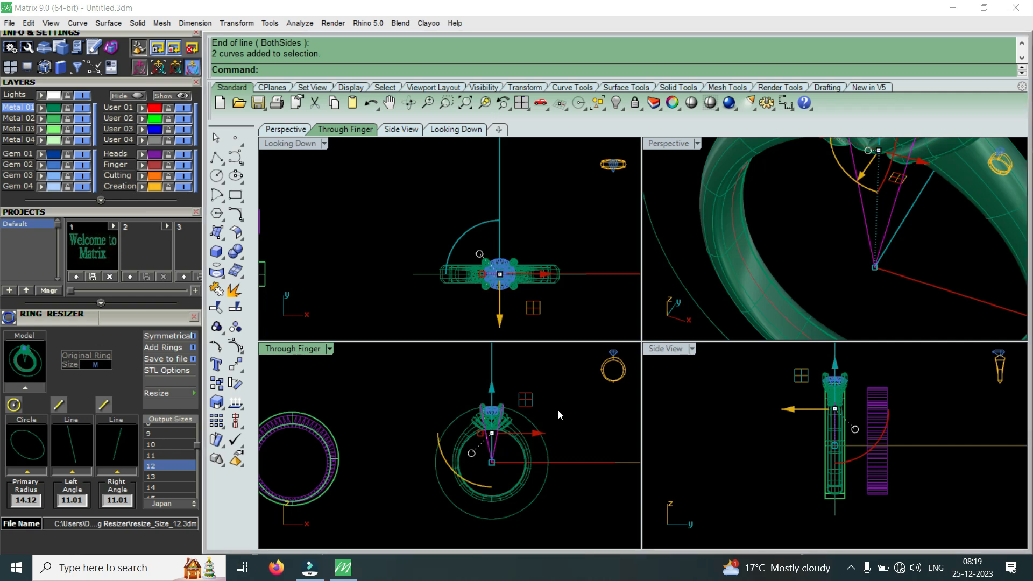
click(589, 398)
drag(589, 397, 427, 517)
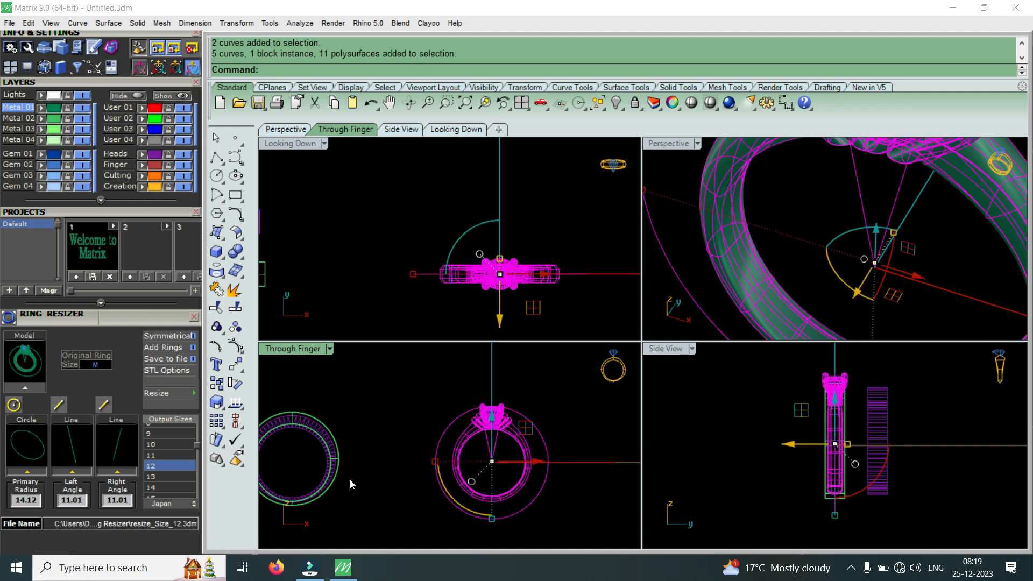
click(173, 445)
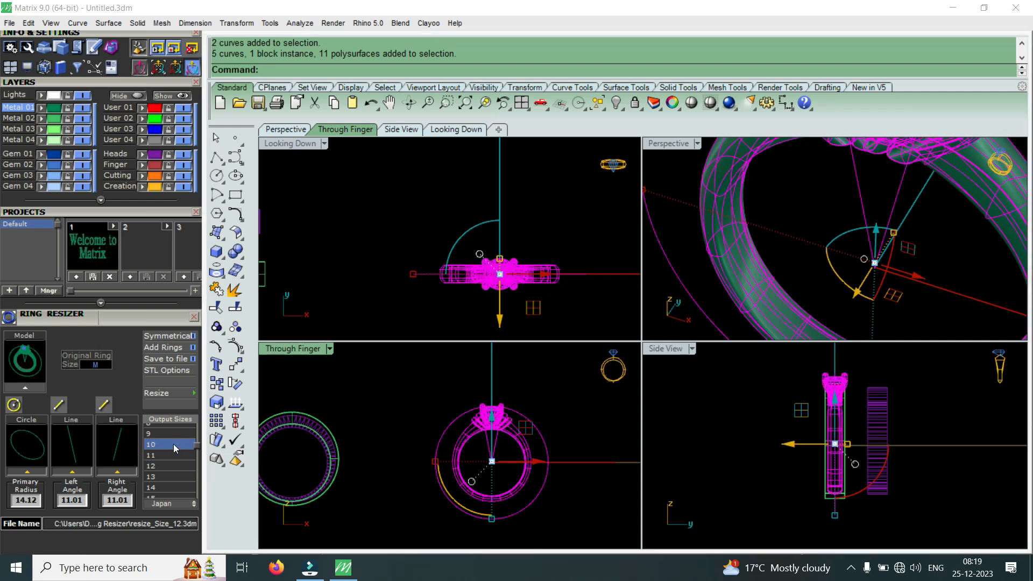
click(26, 388)
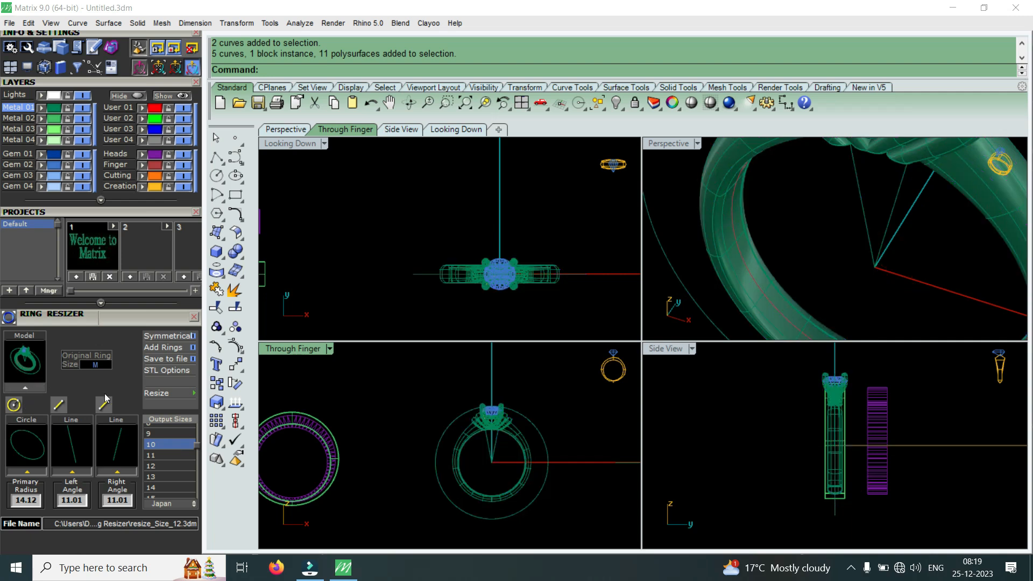
click(168, 393)
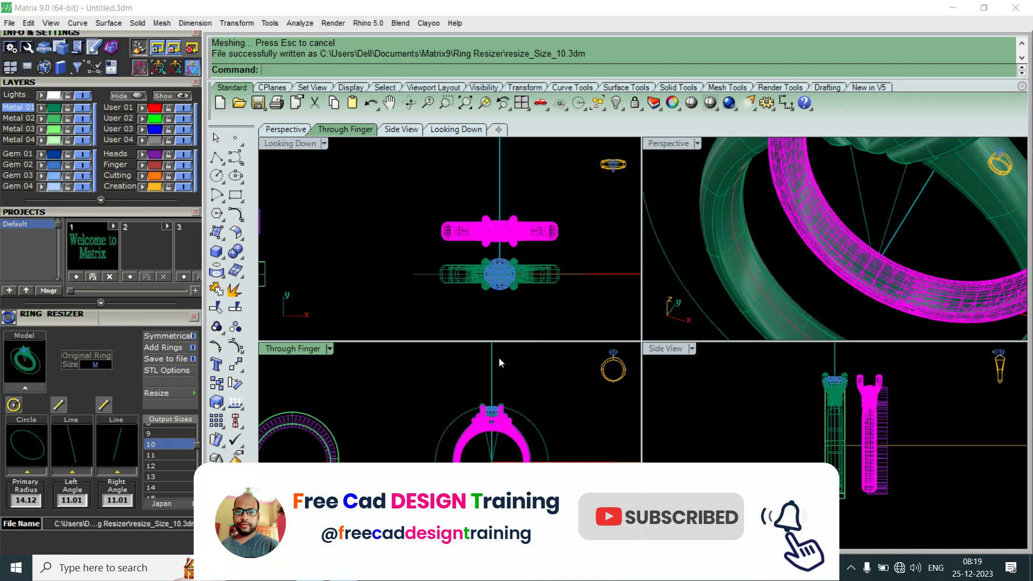
Step: Compare the resized ring with the original at the head, heart detail and shank, through the finger and in an enlarged perspective view
scroll(483, 444, up, 5)
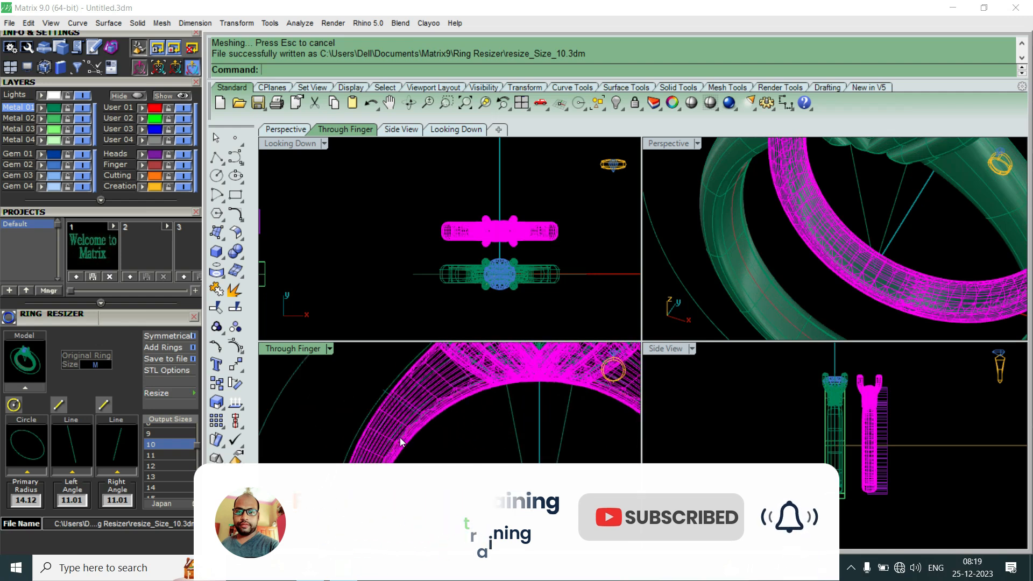
scroll(400, 438, down, 5)
scroll(522, 404, up, 6)
scroll(530, 420, down, 6)
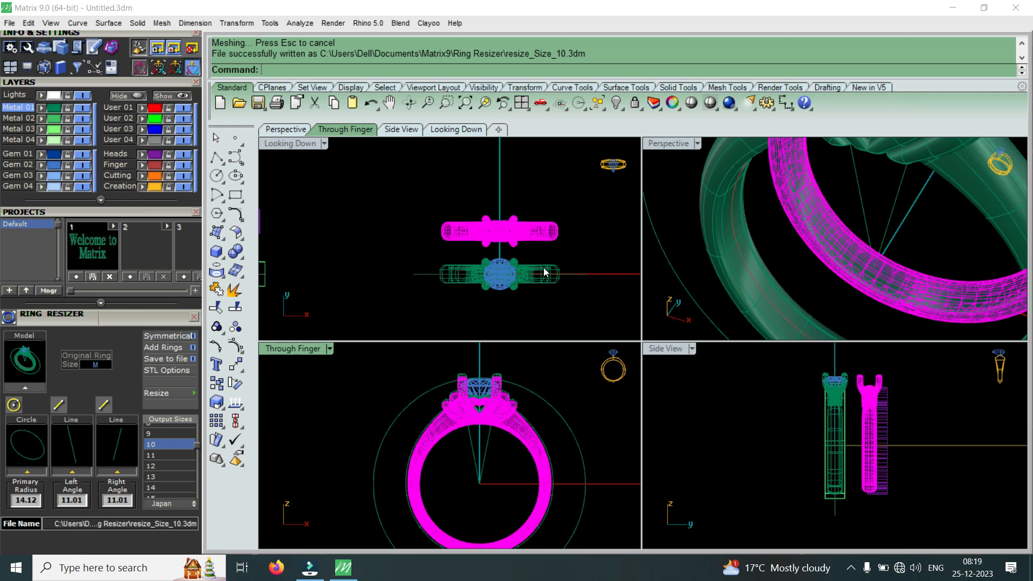
scroll(725, 265, down, 4)
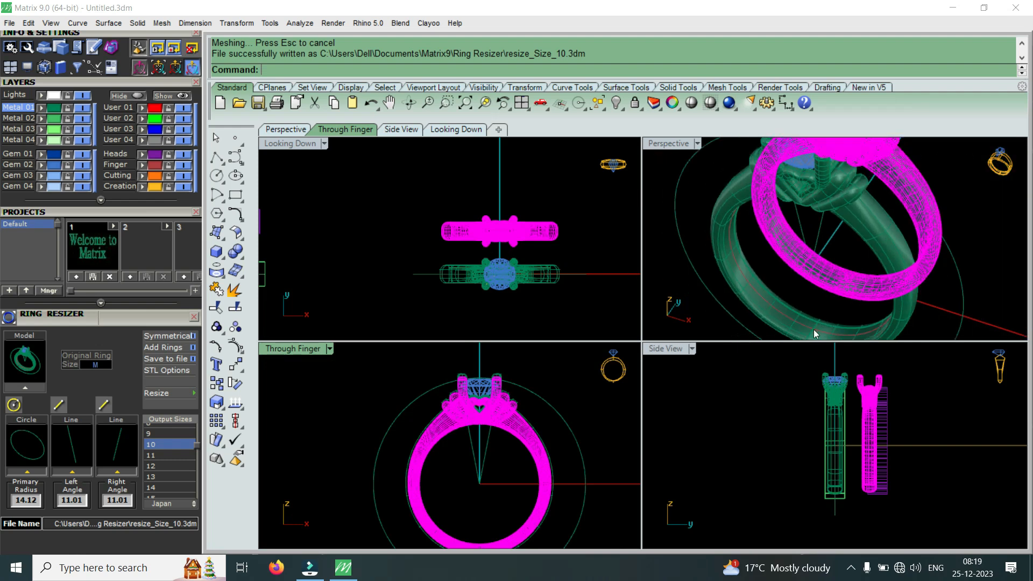
scroll(505, 377, up, 2)
scroll(506, 378, up, 5)
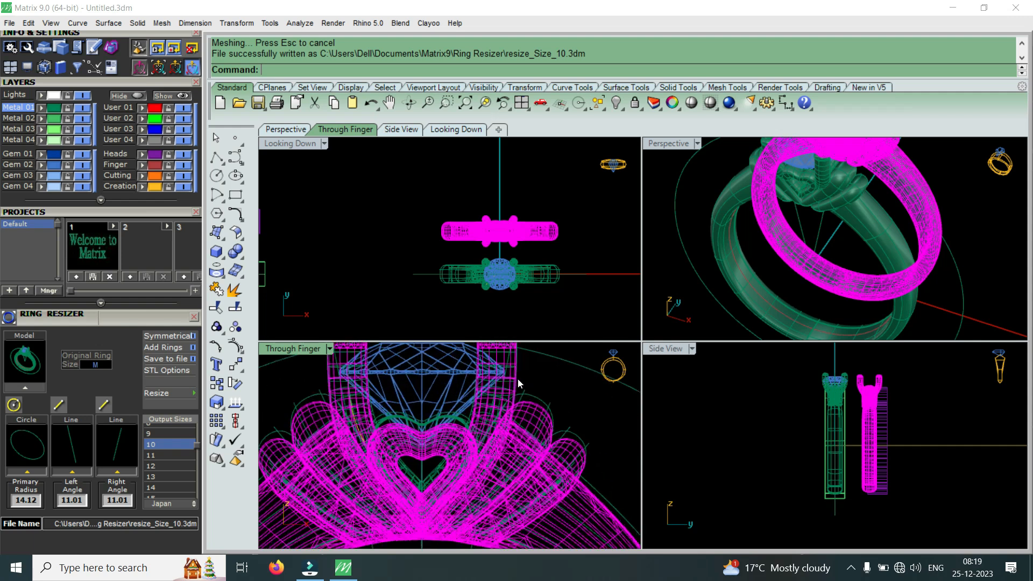
scroll(516, 381, down, 5)
scroll(547, 490, up, 5)
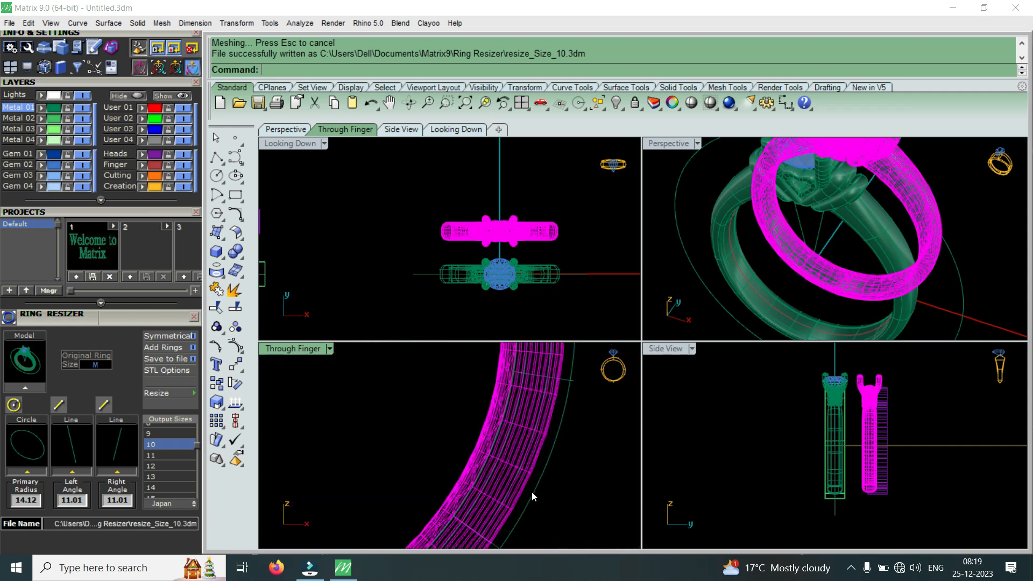
scroll(492, 470, down, 3)
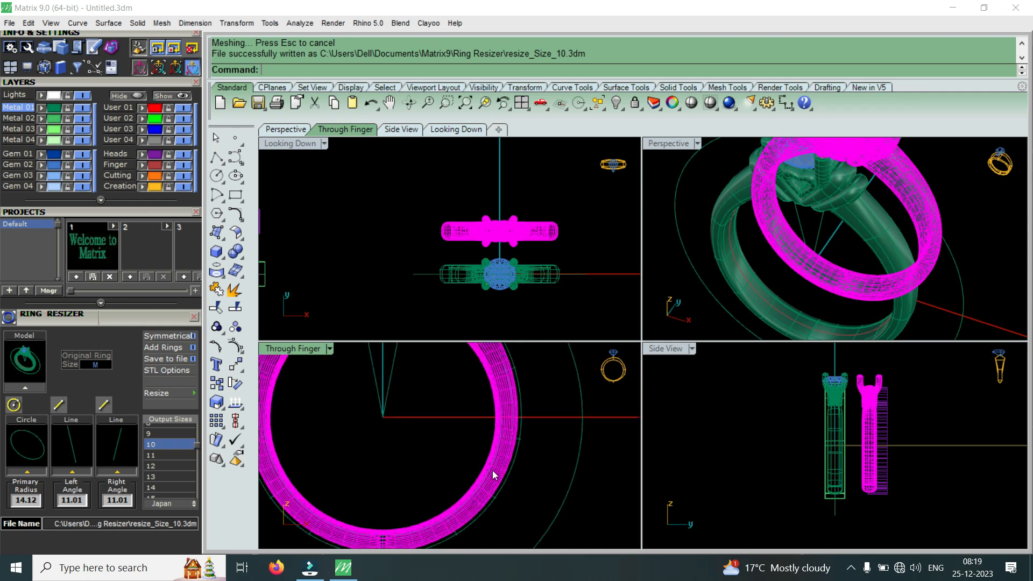
scroll(492, 470, down, 4)
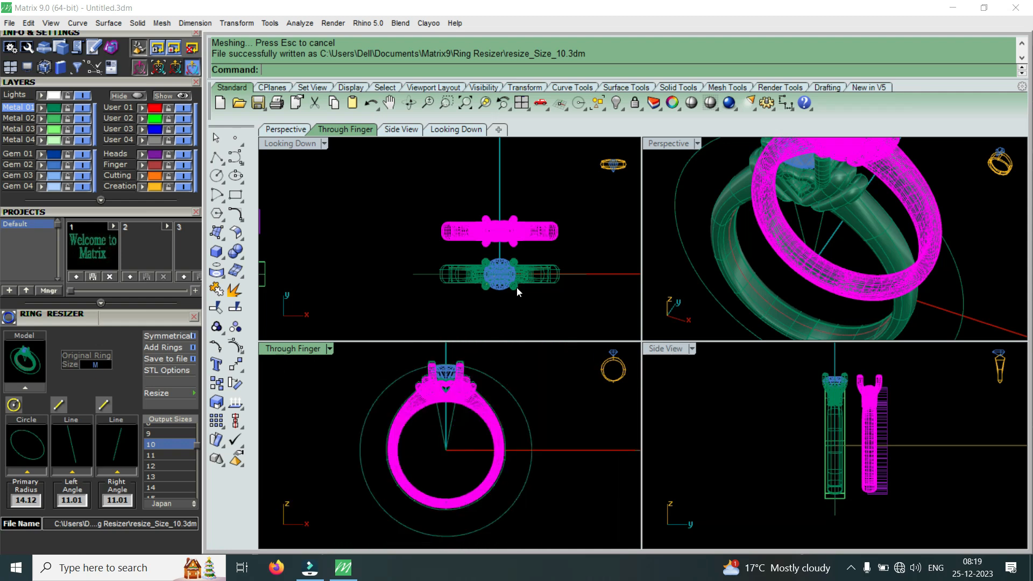
scroll(798, 285, up, 2)
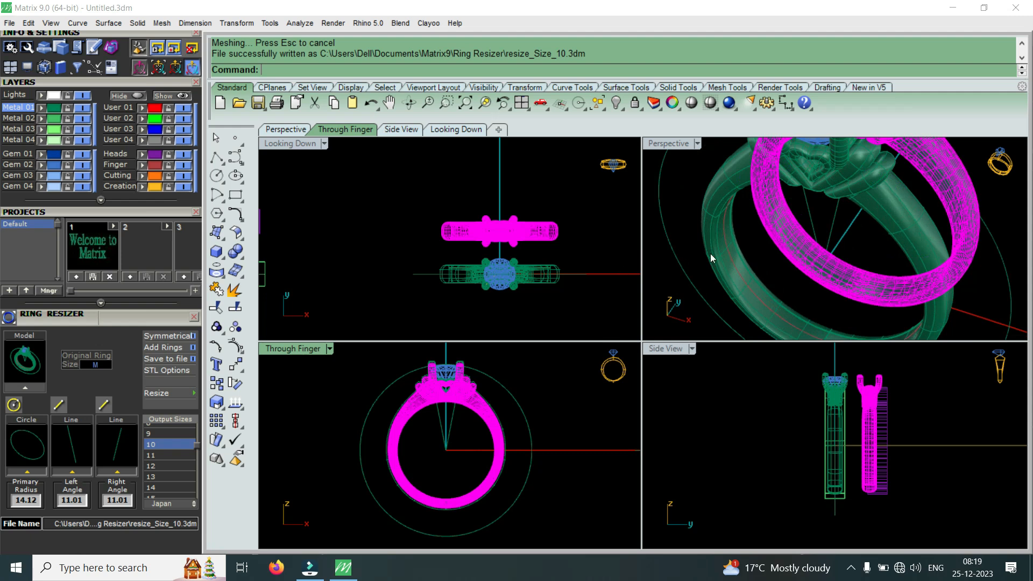
scroll(730, 245, up, 2)
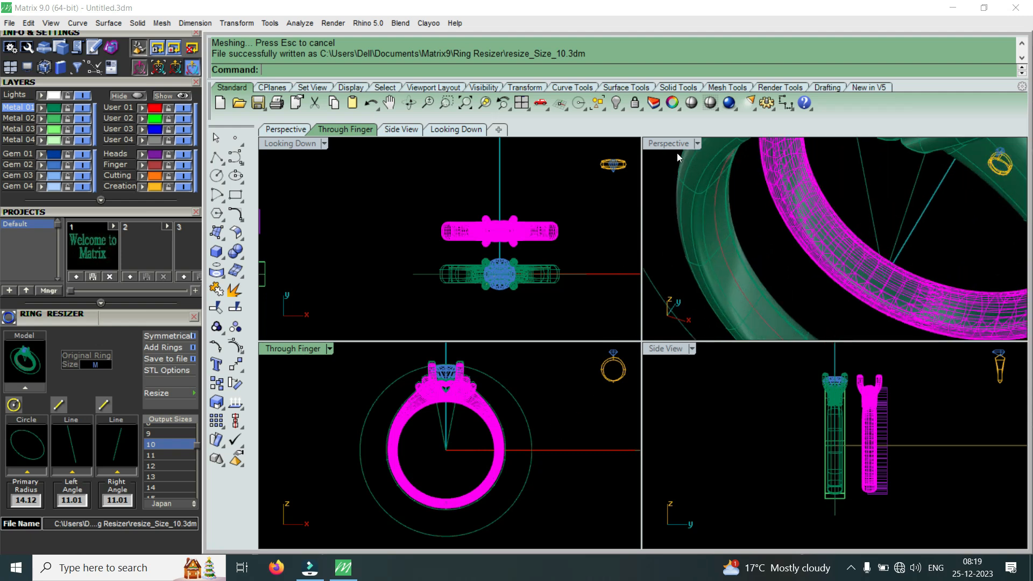
double_click(666, 144)
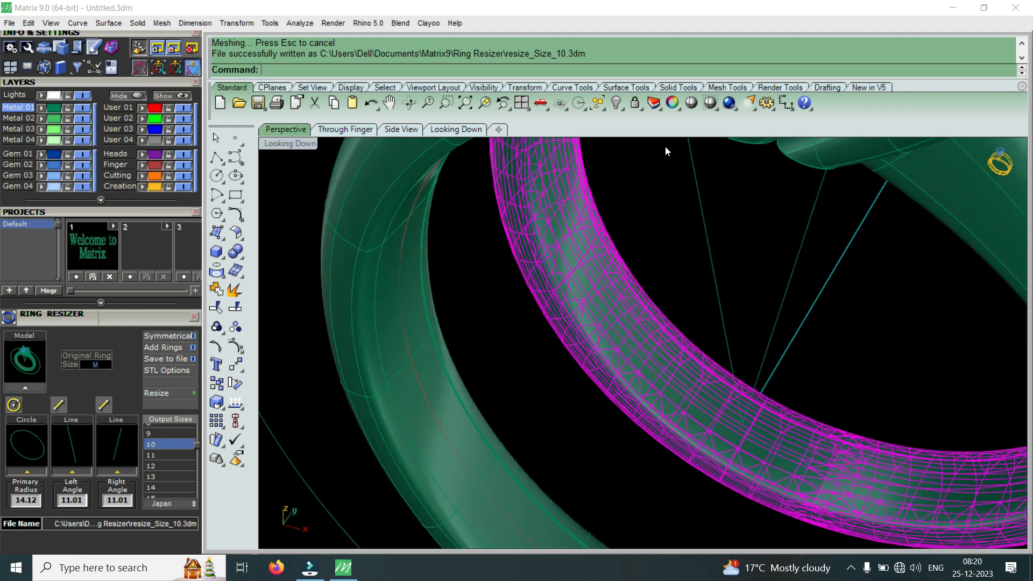
Step: Deselect the resized ring and examine its shank against the original's from below and from the front
scroll(654, 334, down, 5)
scroll(654, 334, down, 2)
right_drag(715, 338, 687, 412)
scroll(649, 379, up, 10)
key(Escape)
scroll(700, 356, down, 10)
scroll(690, 360, up, 10)
right_drag(687, 399, 731, 315)
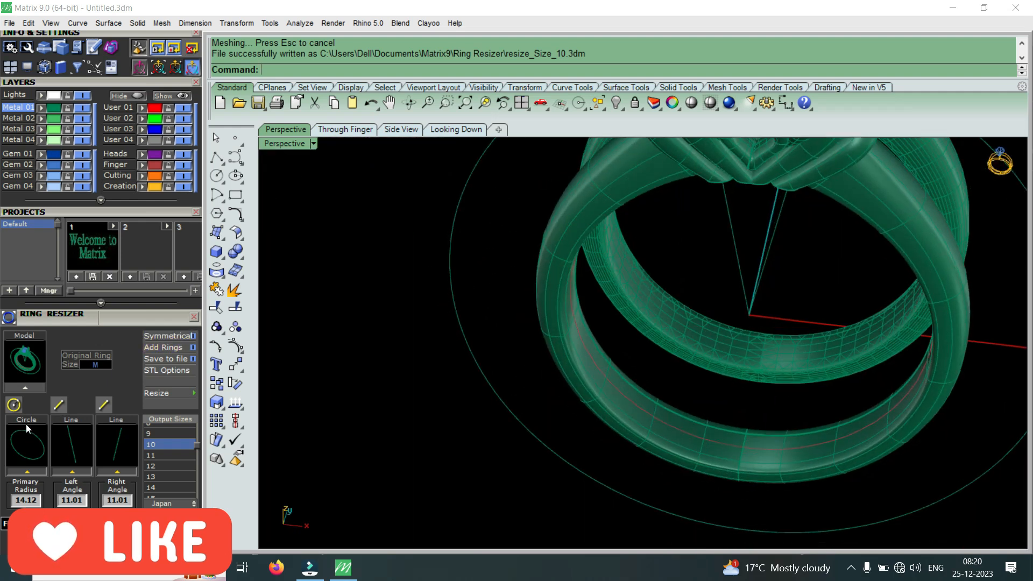
scroll(476, 460, down, 10)
right_drag(524, 478, 564, 377)
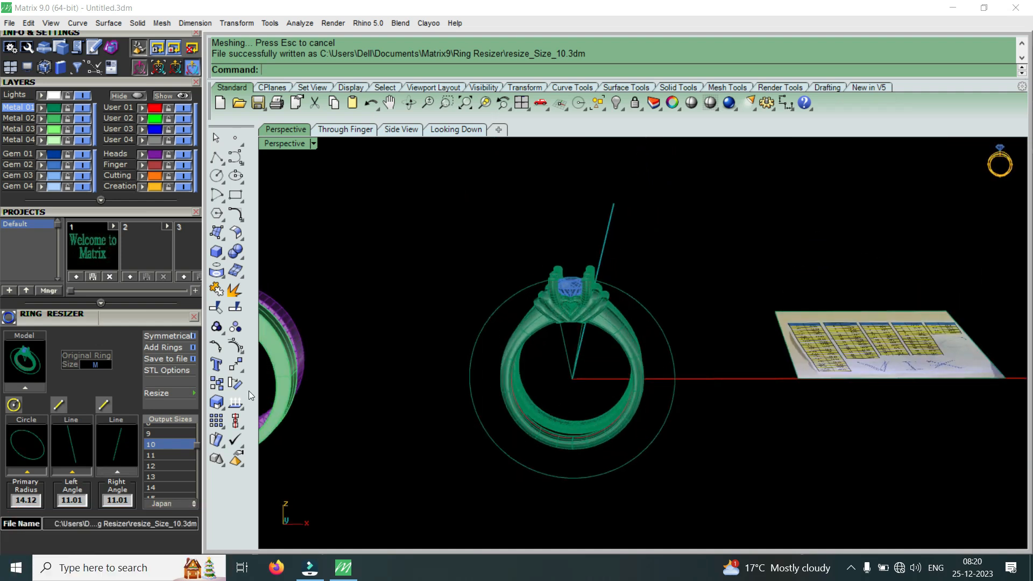
Step: Examine the overlapping engagement rings' head, heart detail and shoulders against the primary circle and angle lines
scroll(521, 304, up, 2)
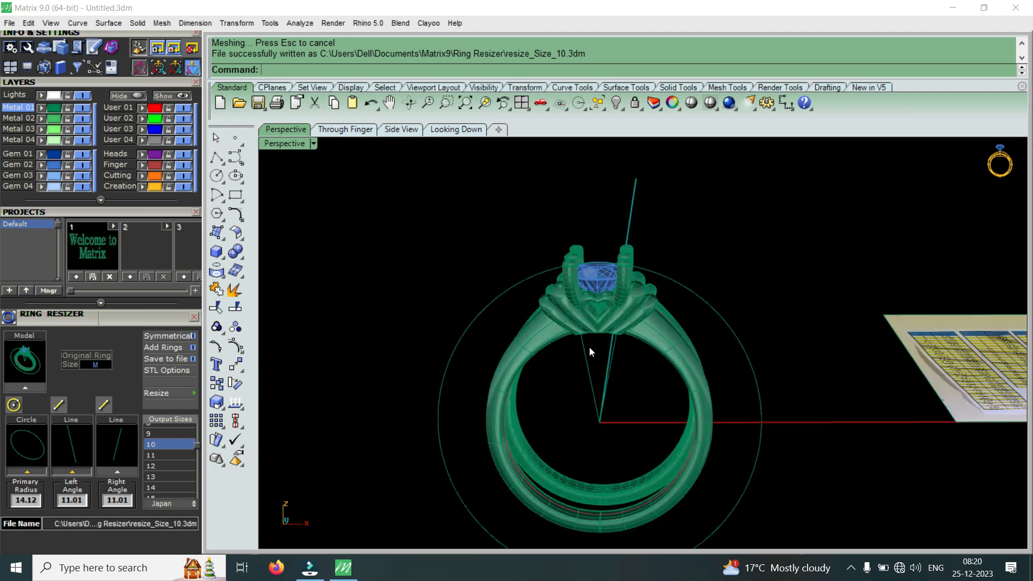
scroll(598, 265, up, 3)
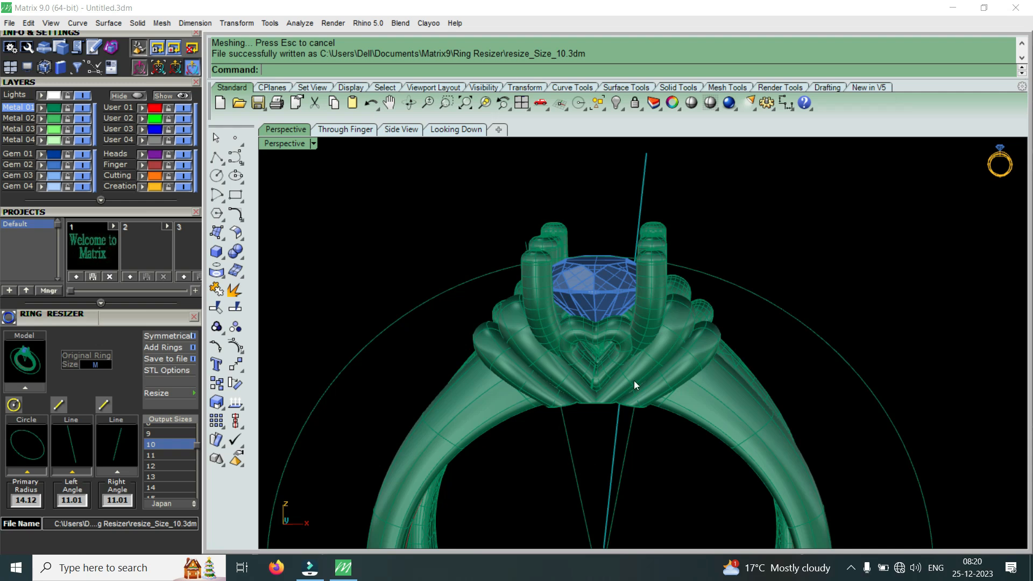
scroll(633, 380, down, 4)
scroll(667, 381, up, 2)
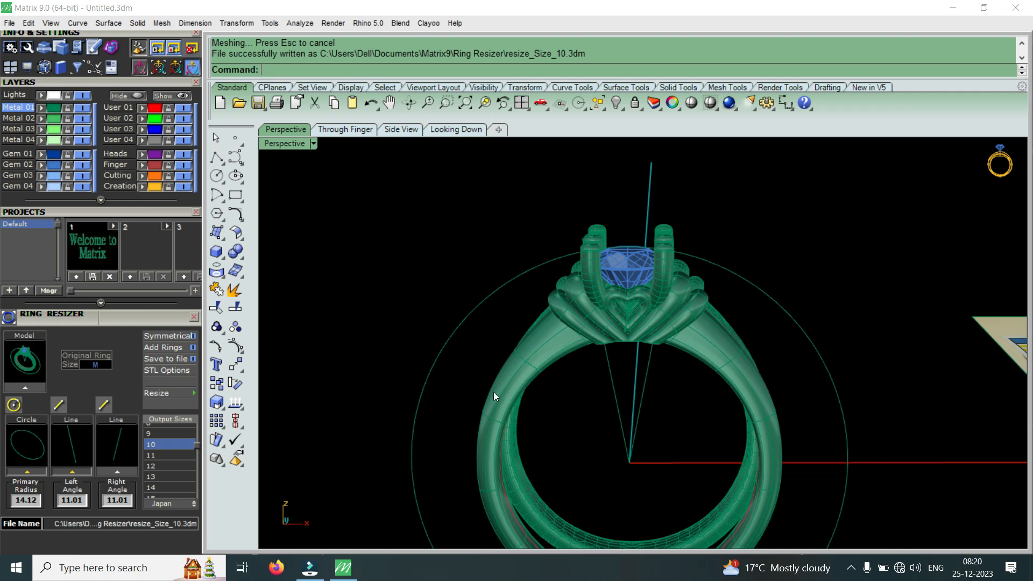
right_drag(541, 338, 619, 380)
right_drag(609, 422, 417, 344)
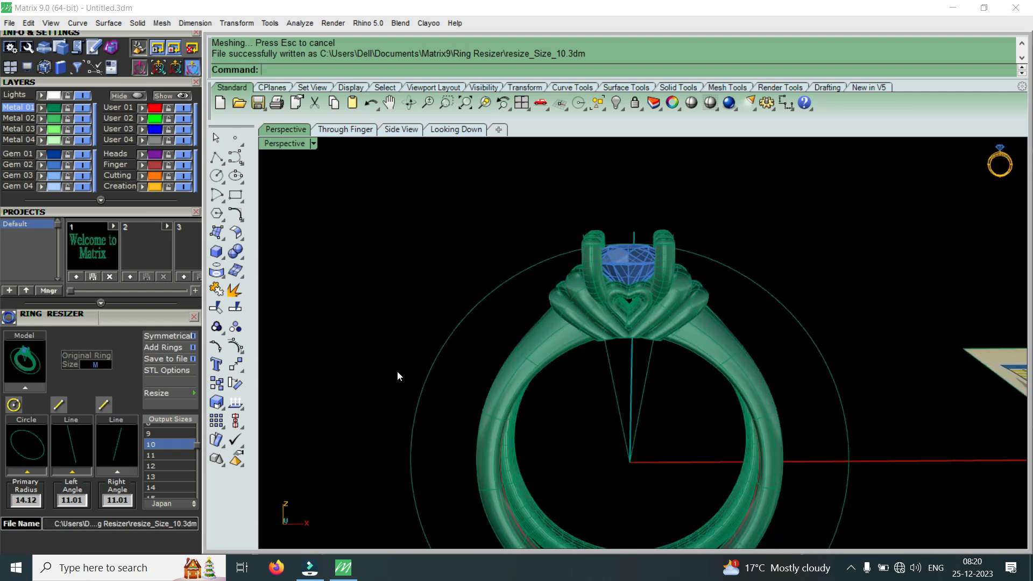
scroll(453, 409, up, 5)
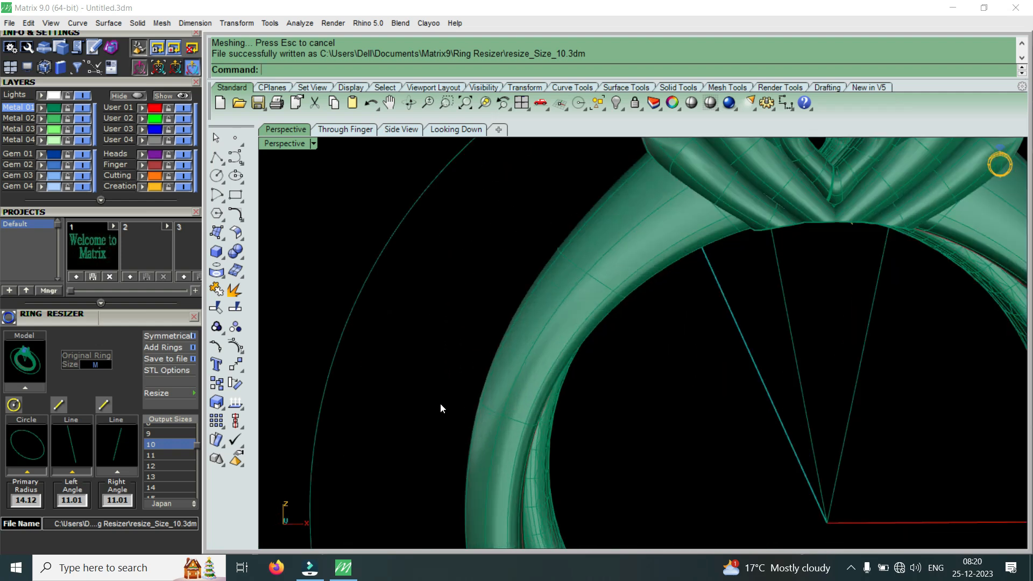
scroll(518, 413, down, 5)
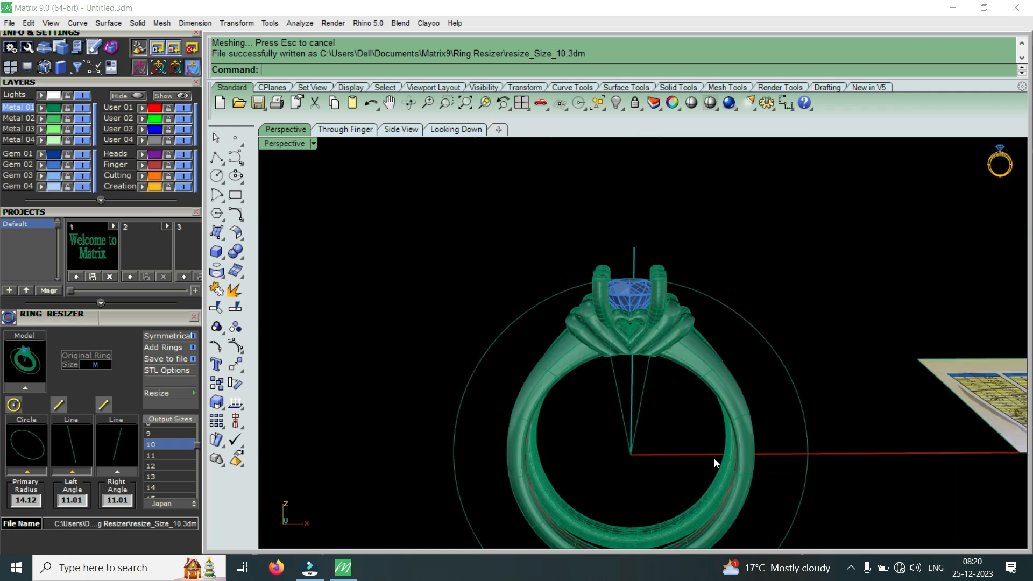
Step: Compare the original and resized engagement rings' prongs, heads and shanks from the front, above and side
scroll(670, 309, down, 7)
scroll(680, 301, up, 6)
right_drag(680, 300, 667, 362)
scroll(667, 362, down, 5)
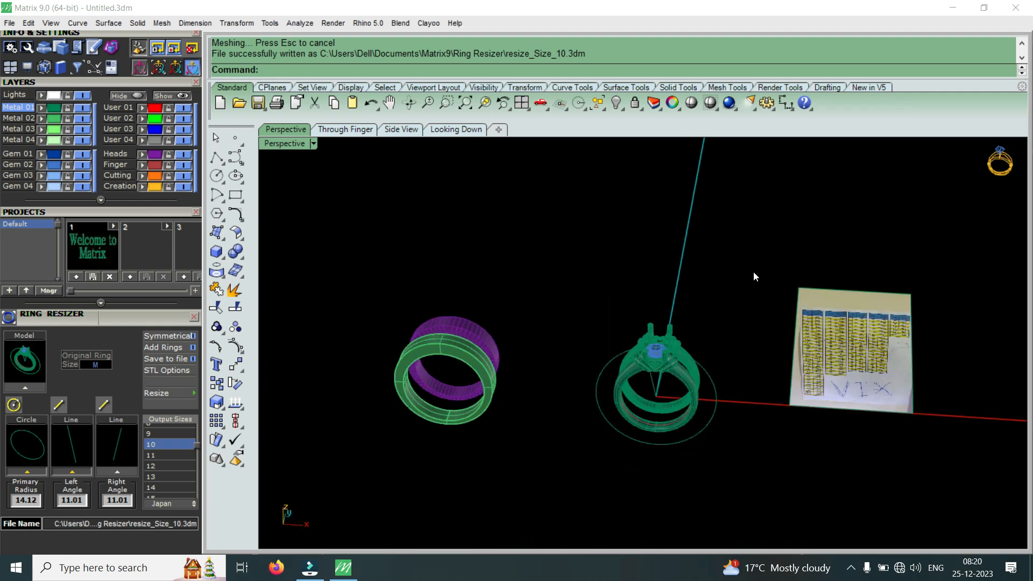
scroll(647, 392, up, 8)
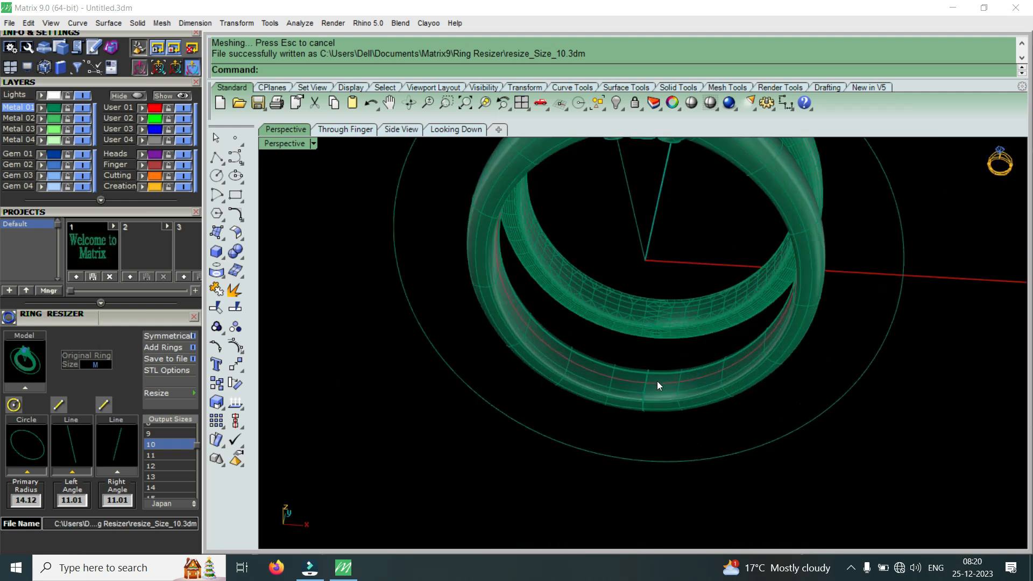
scroll(665, 409, down, 5)
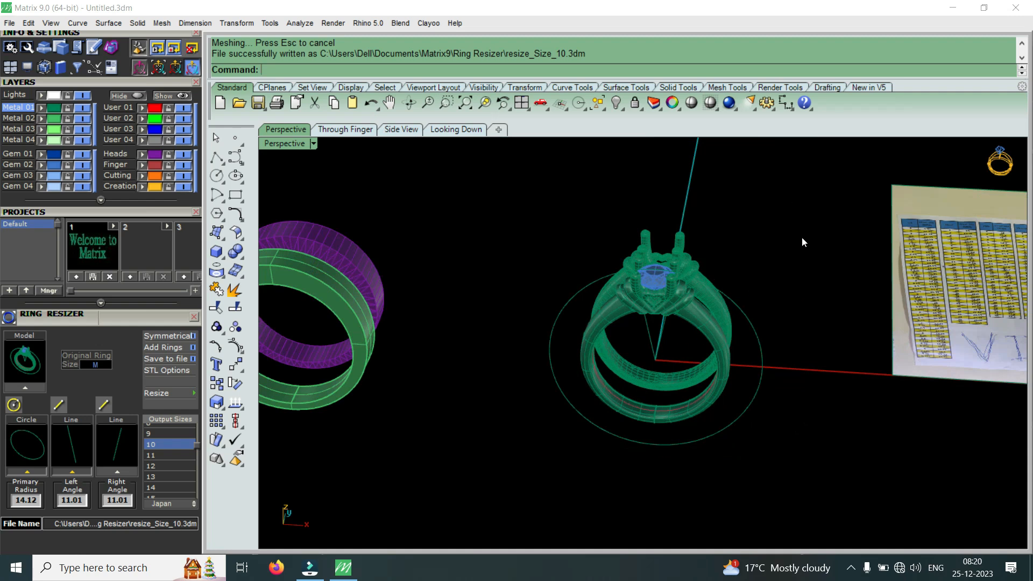
right_drag(741, 397, 723, 411)
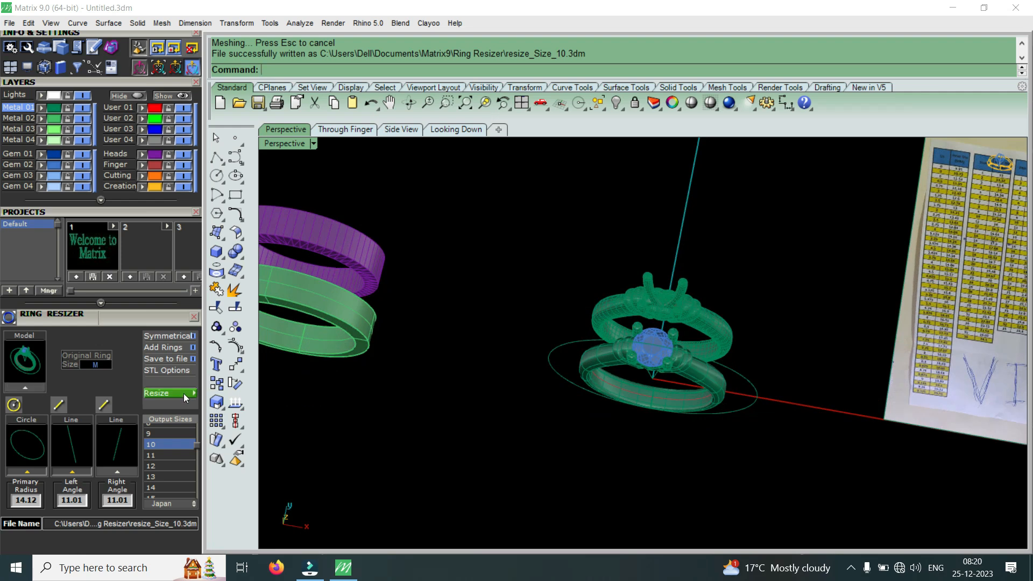
scroll(665, 308, up, 6)
right_drag(701, 316, 611, 251)
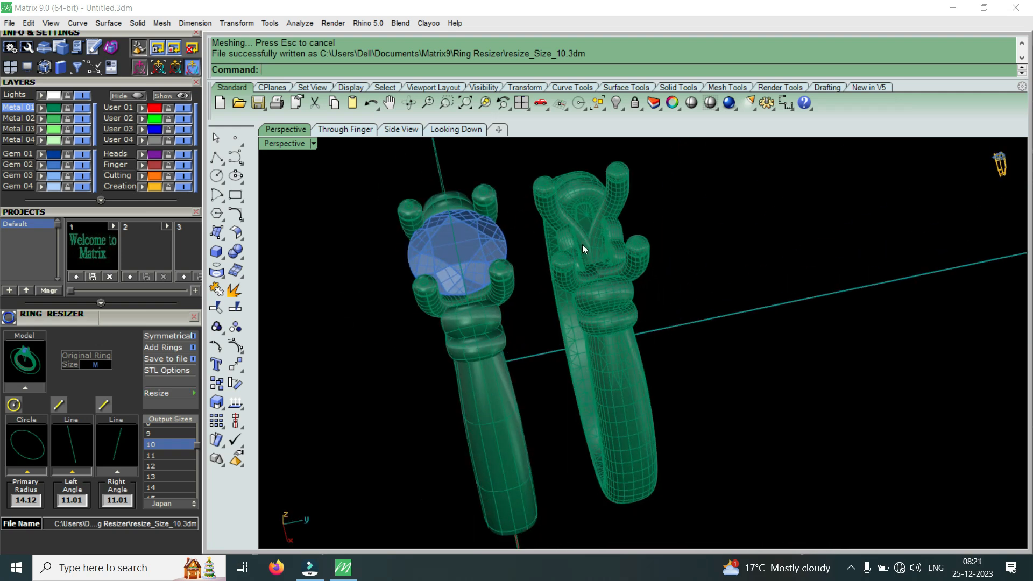
scroll(608, 294, down, 2)
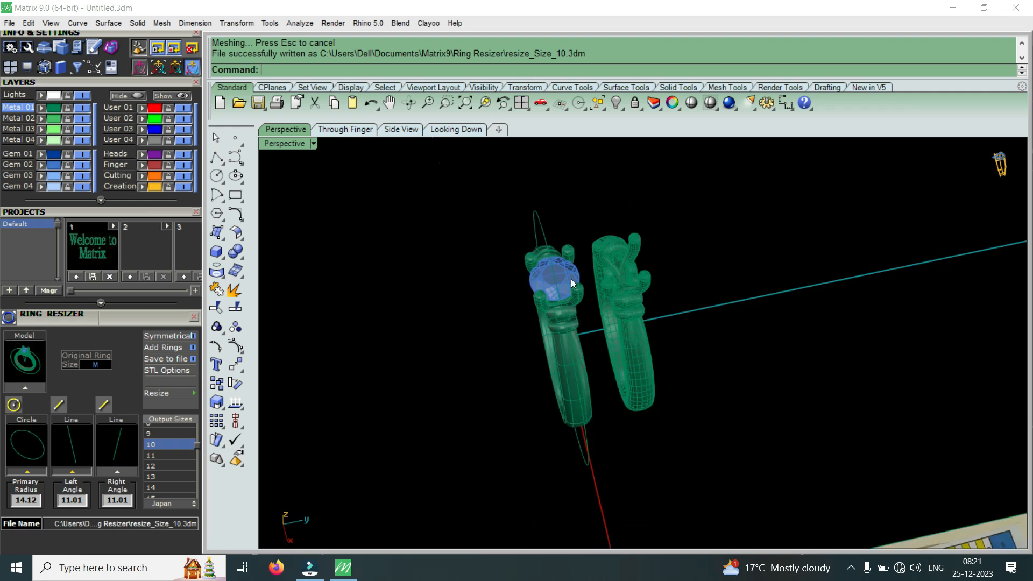
scroll(570, 279, up, 4)
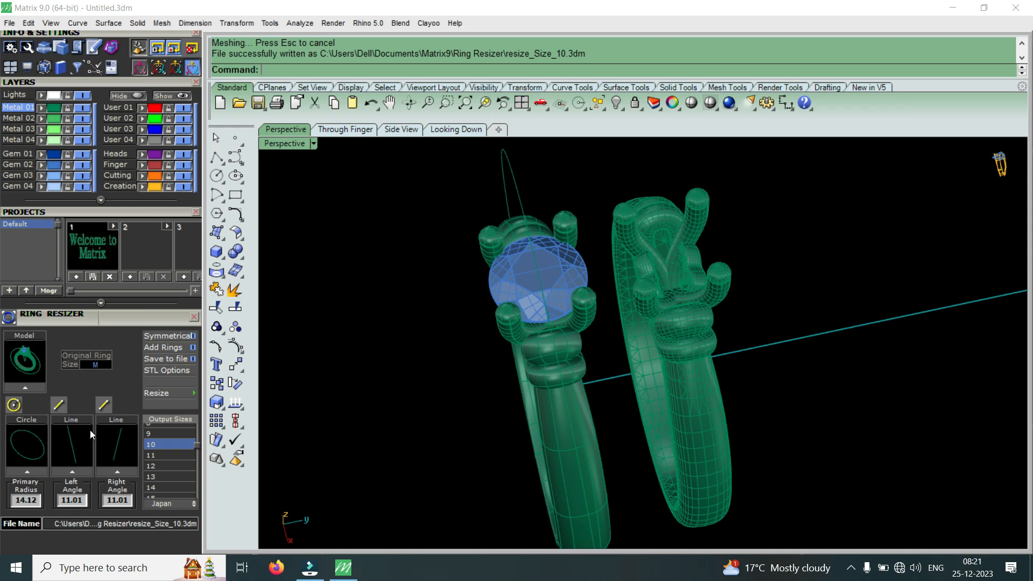
Step: Review the original and resized plain bands together with the engagement ring pair from several angles
scroll(559, 431, down, 12)
right_drag(518, 455, 753, 353)
scroll(541, 423, up, 8)
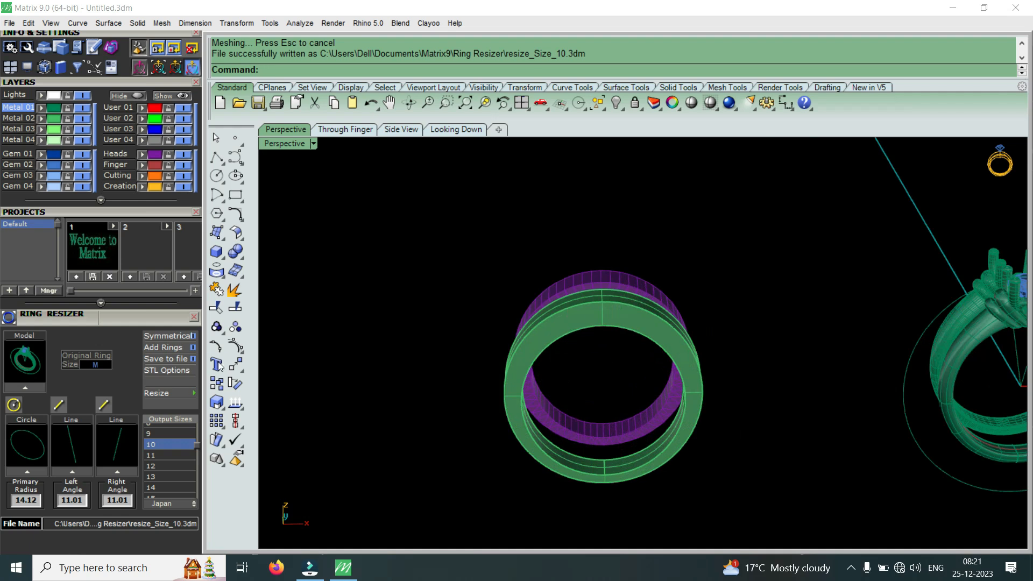
scroll(521, 329, down, 5)
right_drag(522, 329, 560, 423)
scroll(709, 336, up, 3)
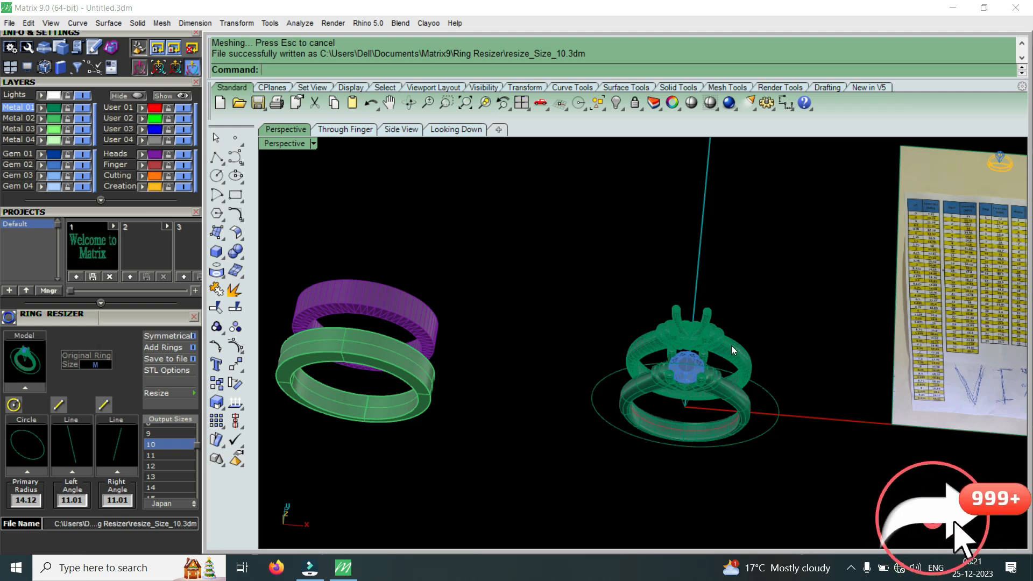
scroll(676, 362, down, 2)
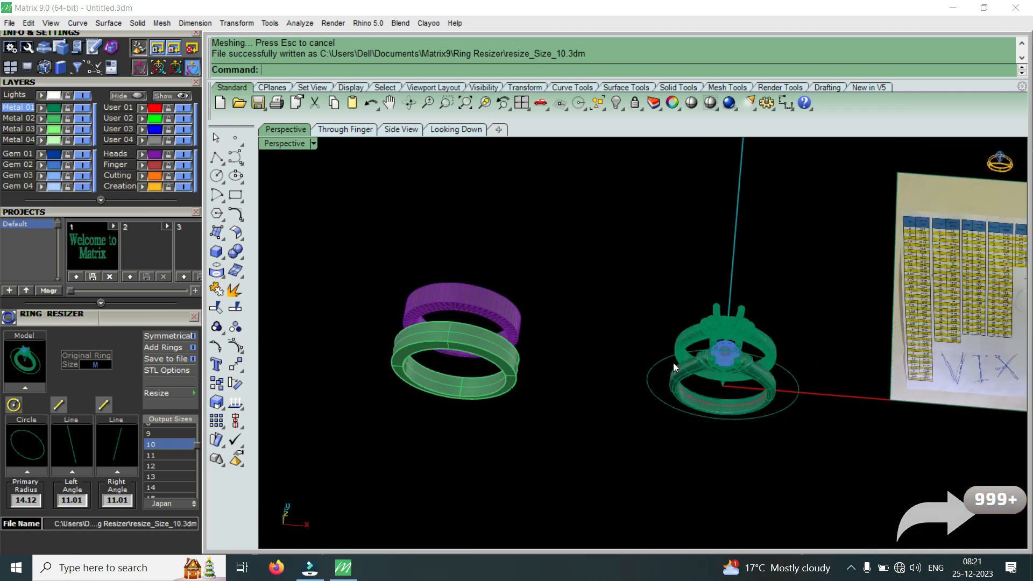
right_drag(623, 403, 636, 386)
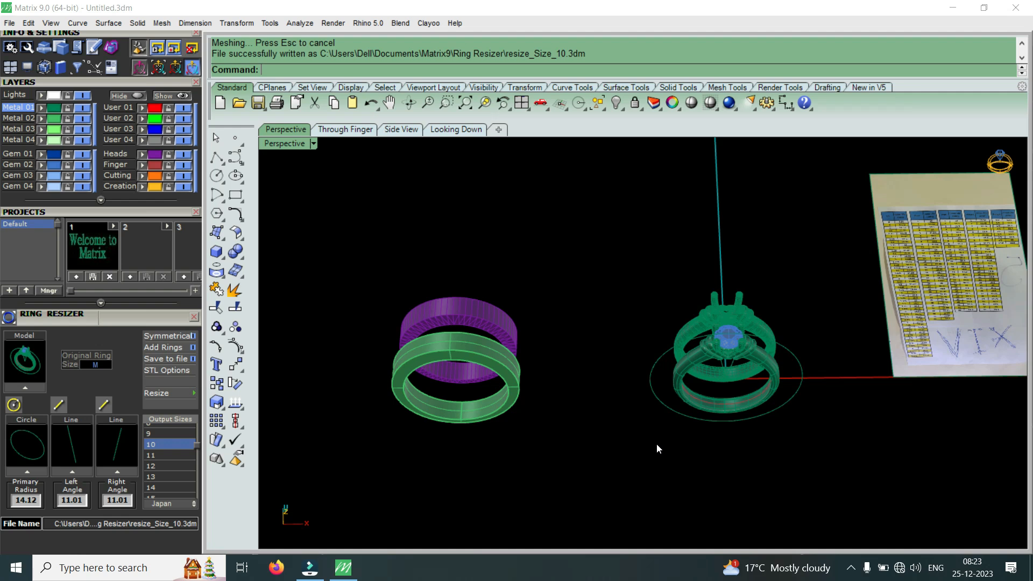
right_drag(692, 436, 685, 345)
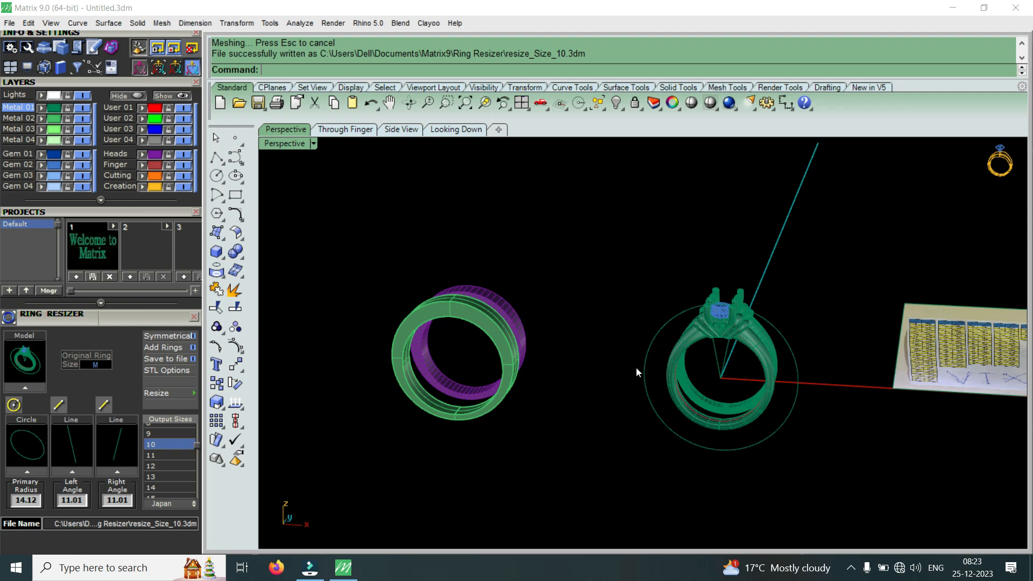
right_drag(588, 360, 755, 488)
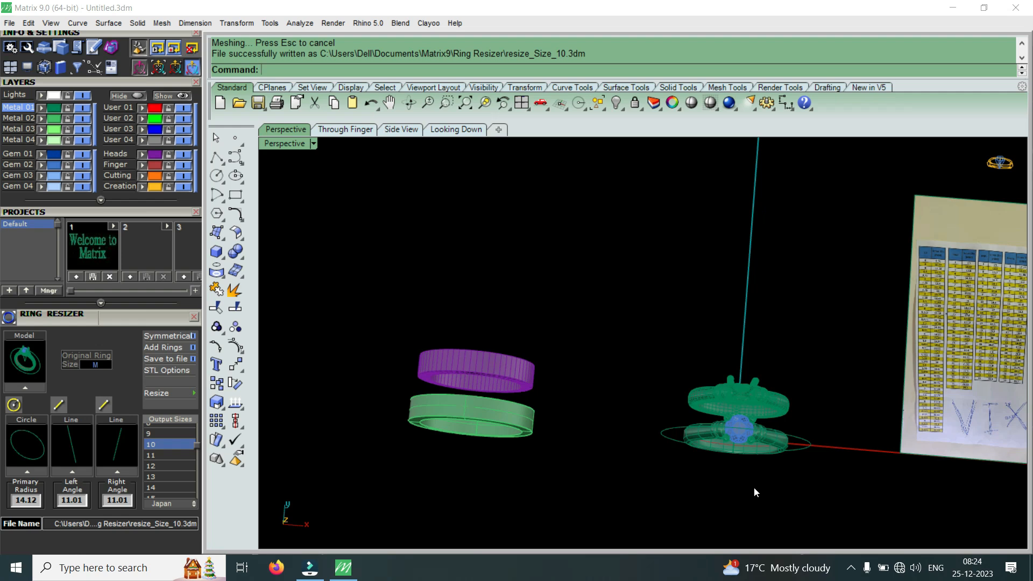
scroll(739, 453, up, 6)
right_drag(756, 487, 754, 350)
scroll(754, 350, down, 6)
right_drag(686, 366, 740, 412)
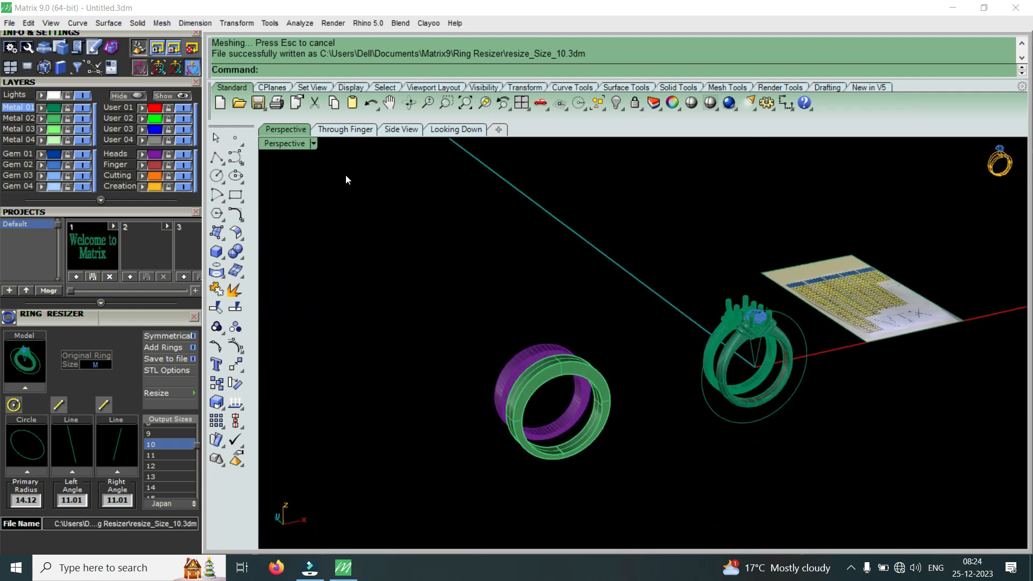
Step: Set the perspective viewport's display mode to Machine and view both pairs of rings in it
click(289, 143)
click(374, 275)
right_drag(818, 367, 724, 427)
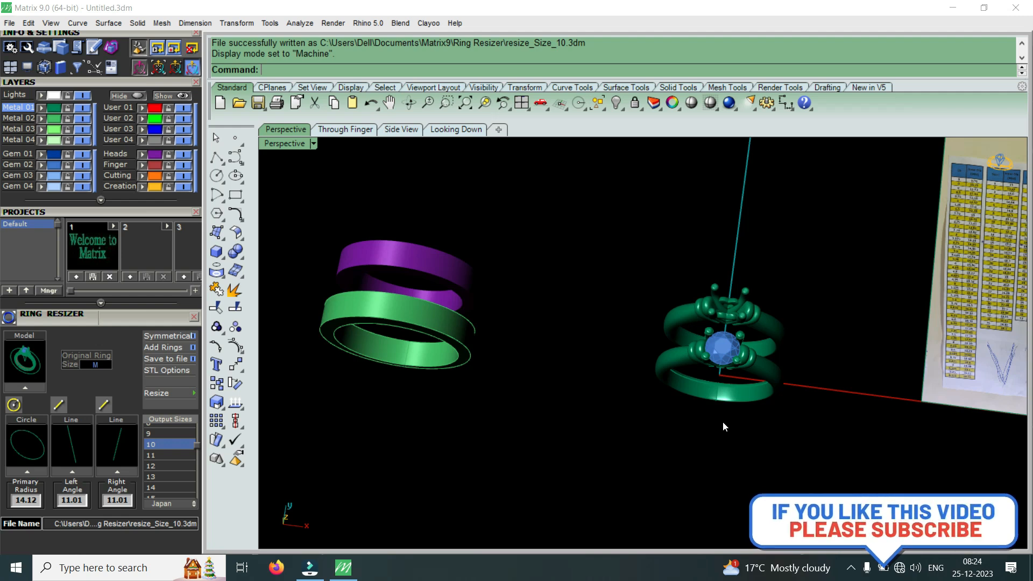
right_drag(726, 388, 727, 458)
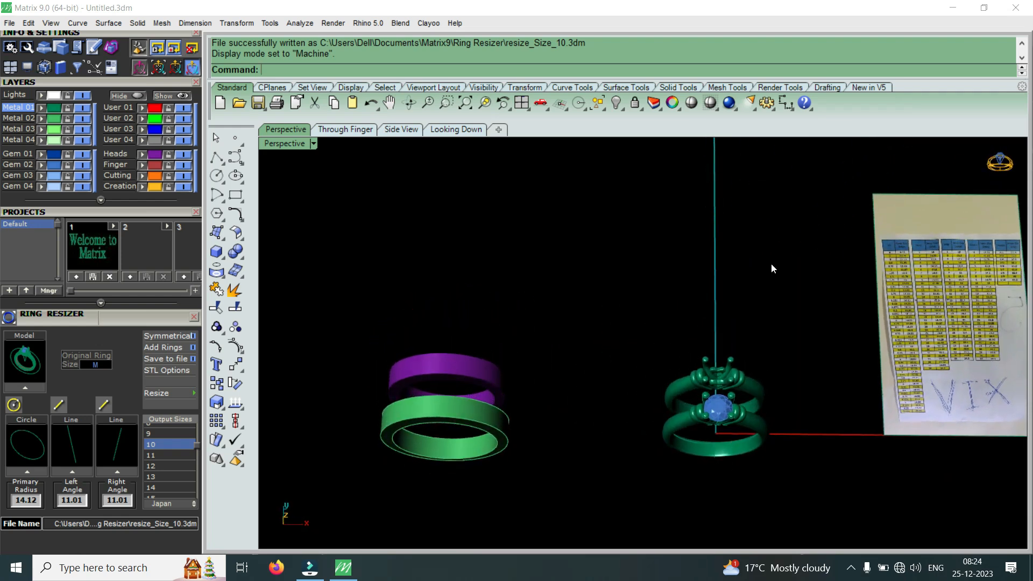